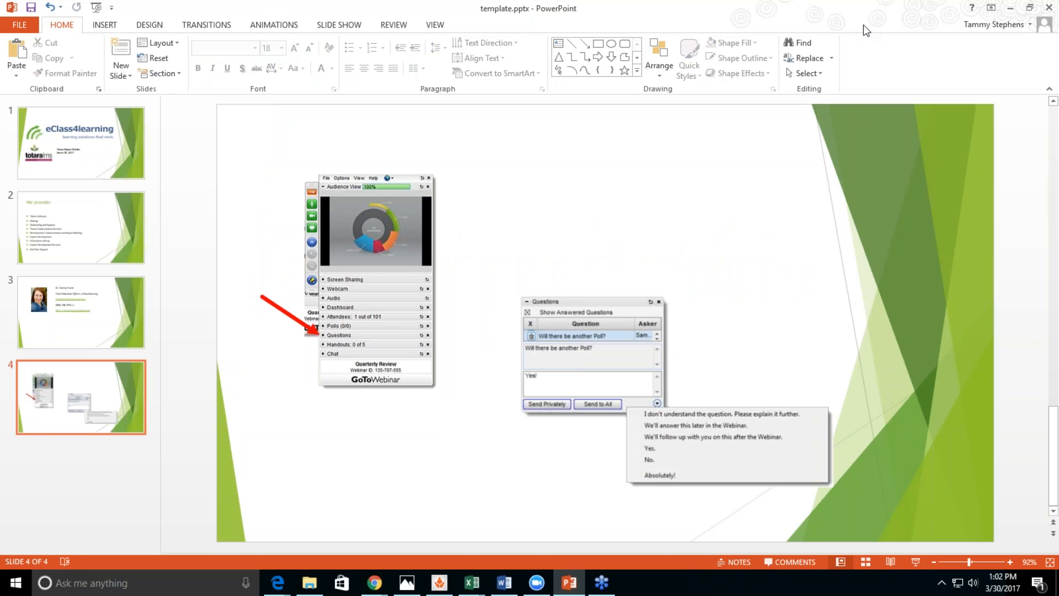
Step: Switch from the PowerPoint presentation to the Totara demo site in Chrome and expand Hierarchies under Site administration
{"action": "left_click", "coordinate": [1007, 10]}
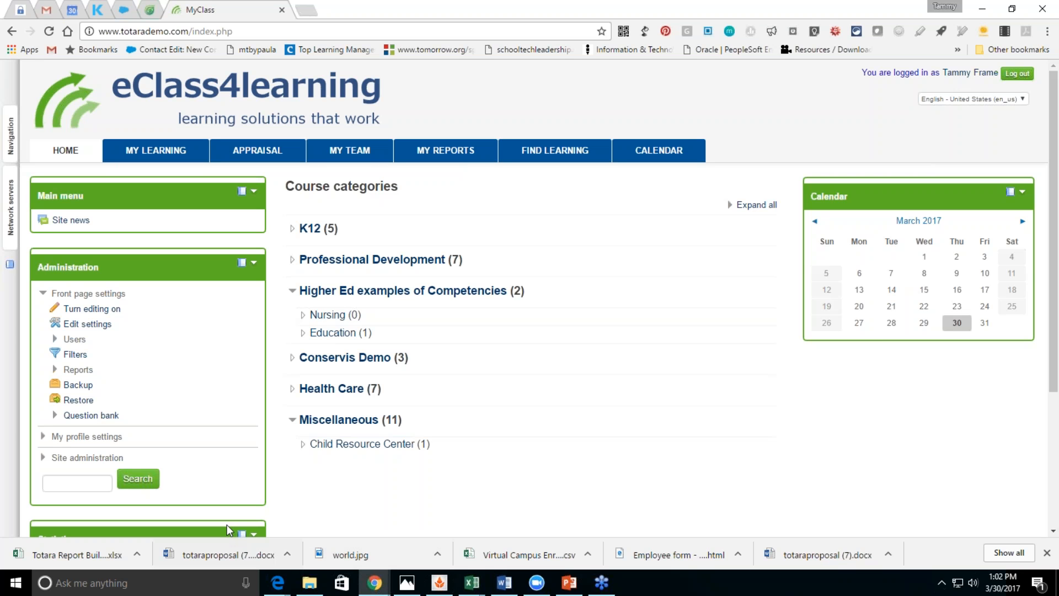
{"action": "scroll", "coordinate": [1055, 274], "scroll_direction": "down", "scroll_amount": 2}
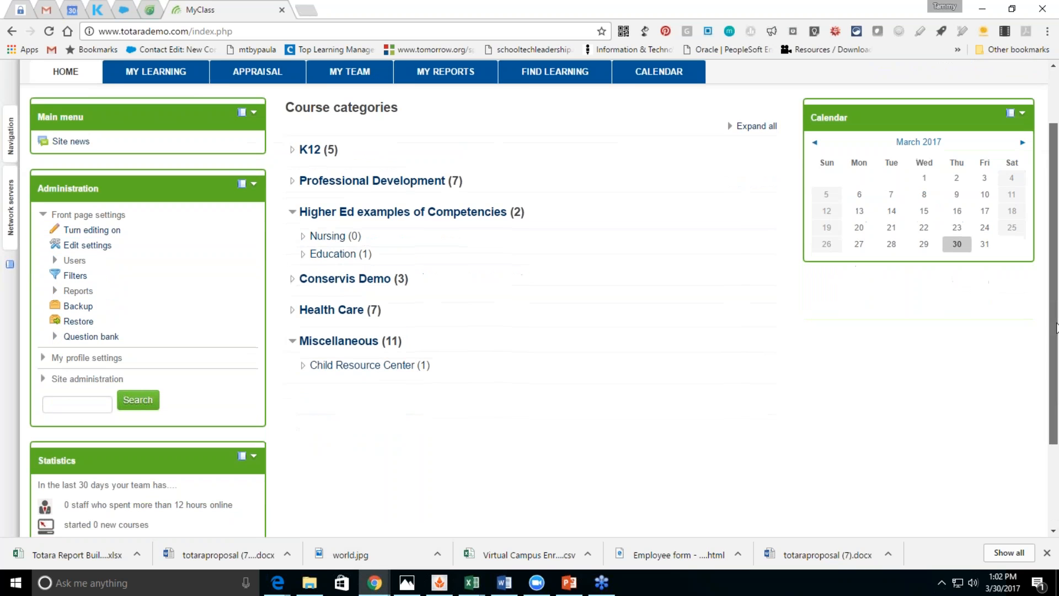
{"action": "left_click", "coordinate": [87, 378]}
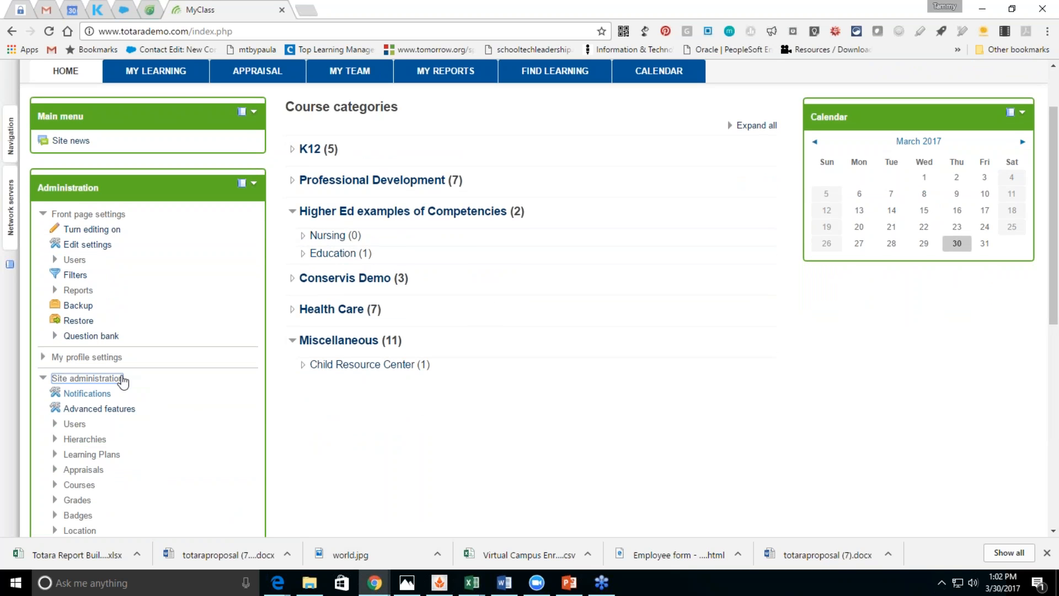
{"action": "left_click", "coordinate": [94, 441]}
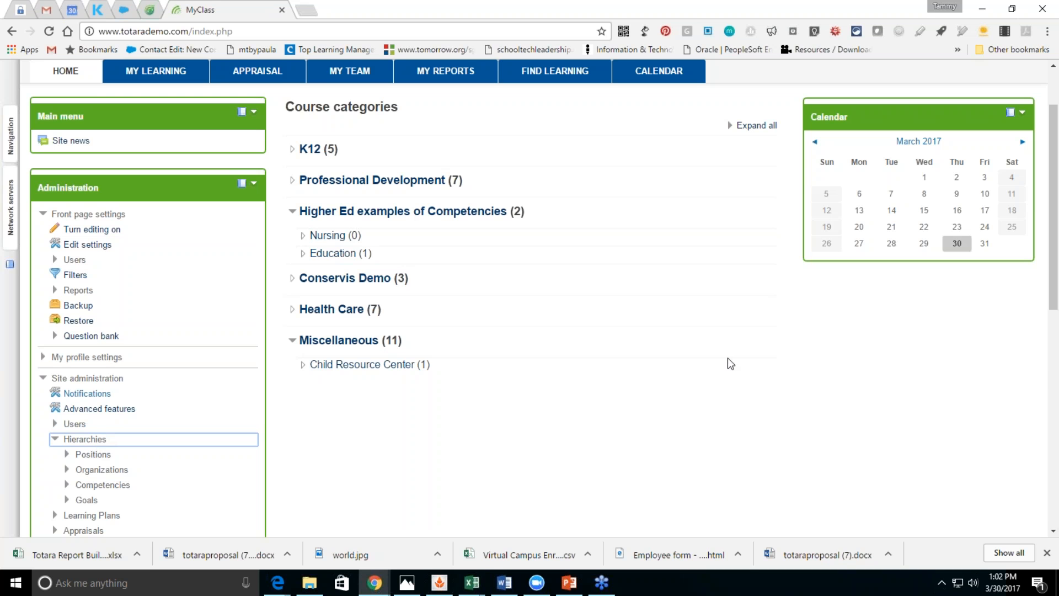
{"action": "left_click", "coordinate": [1043, 208]}
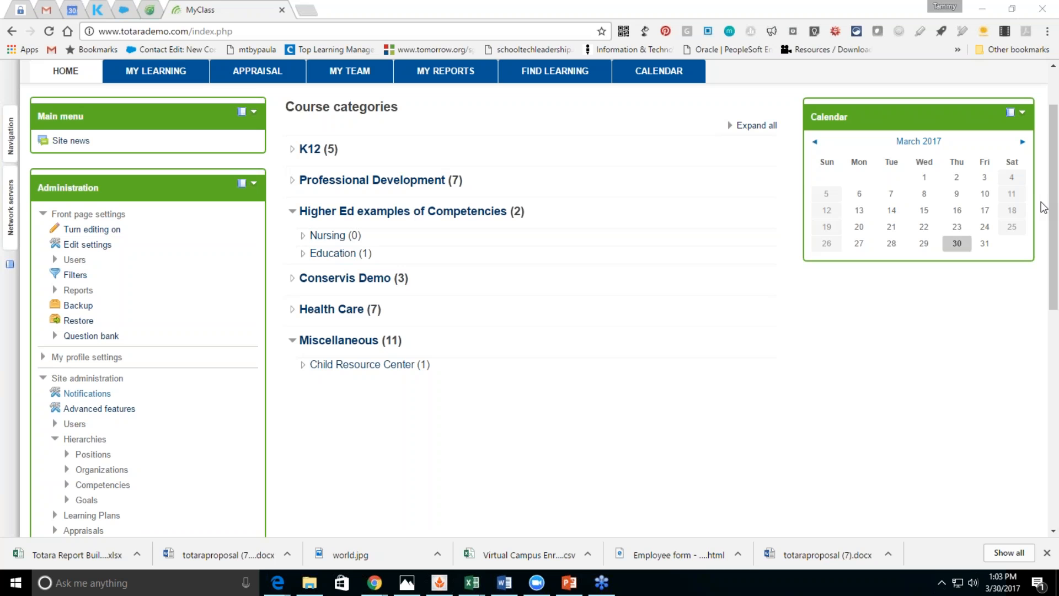
Step: Open the site Notifications page and look over the Site administration categories
{"action": "left_click", "coordinate": [76, 397]}
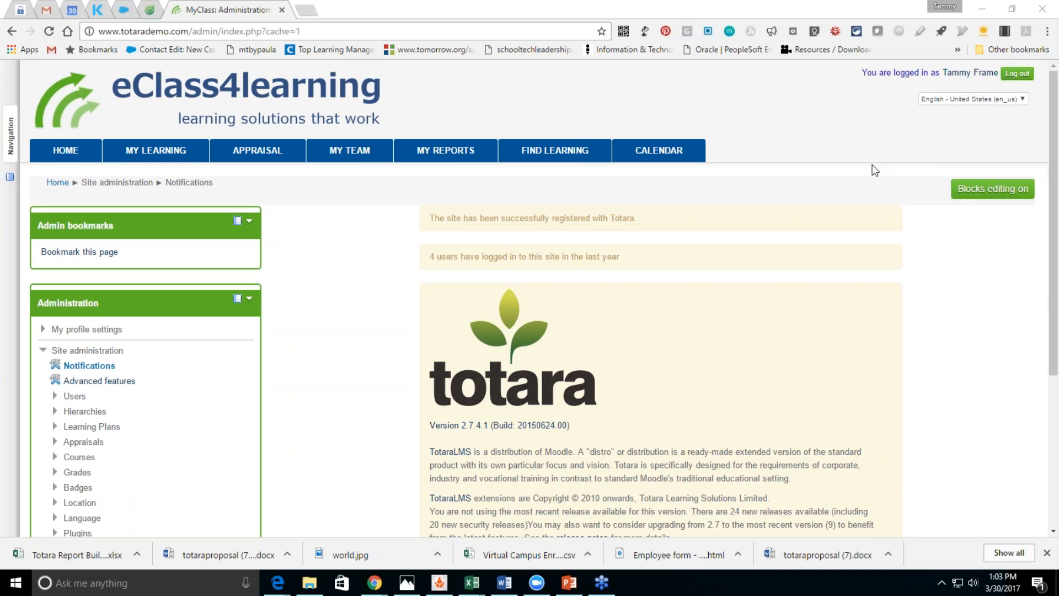
{"action": "left_click_drag", "start_coordinate": [1054, 298], "coordinate": [1044, 390]}
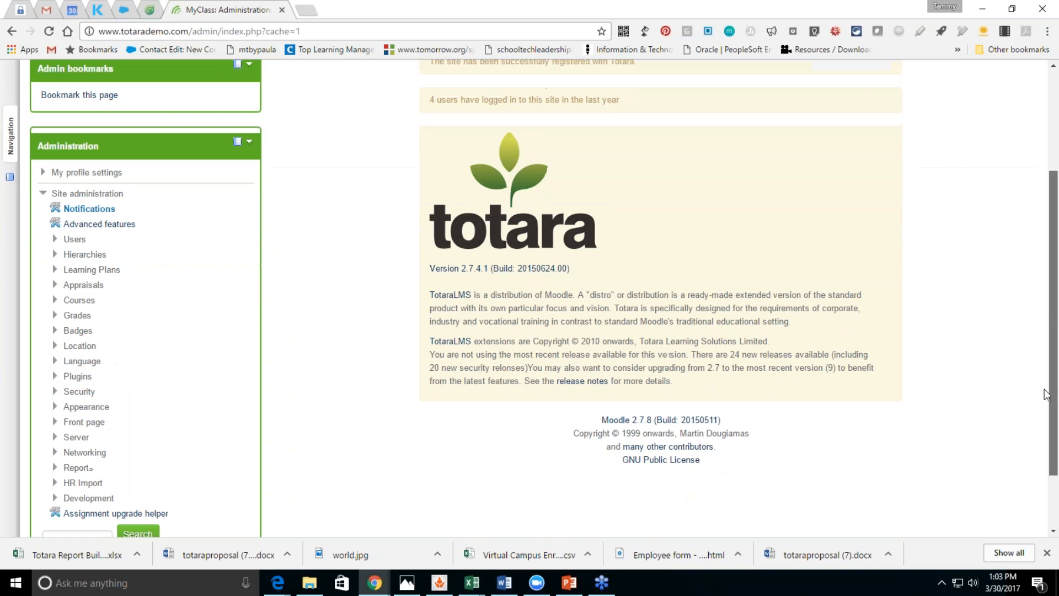
Step: Open the ABC School District framework from the organization hierarchies and view its organizations
{"action": "left_click", "coordinate": [72, 255]}
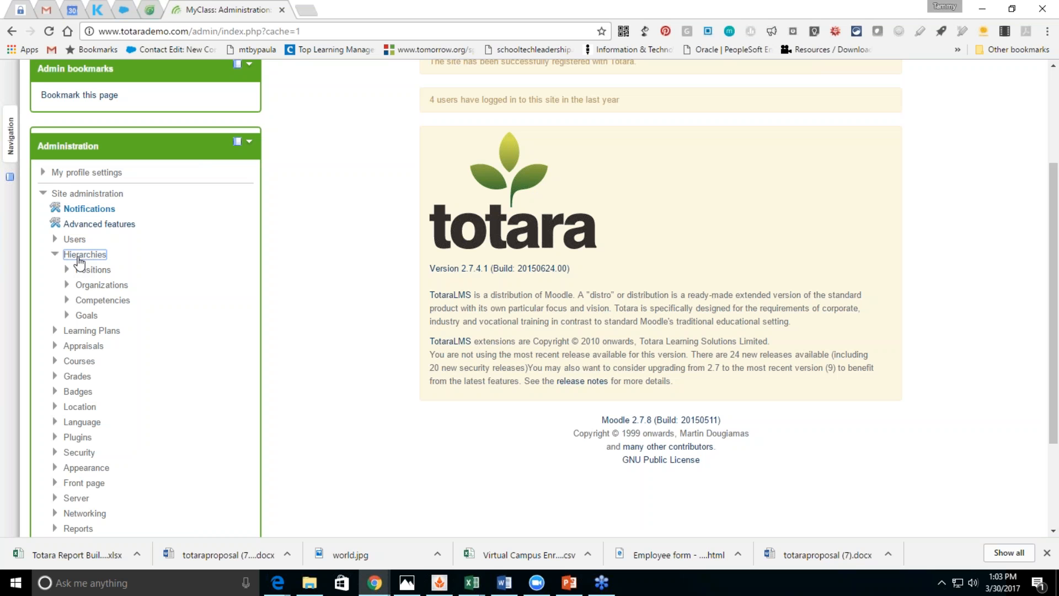
{"action": "left_click", "coordinate": [95, 285]}
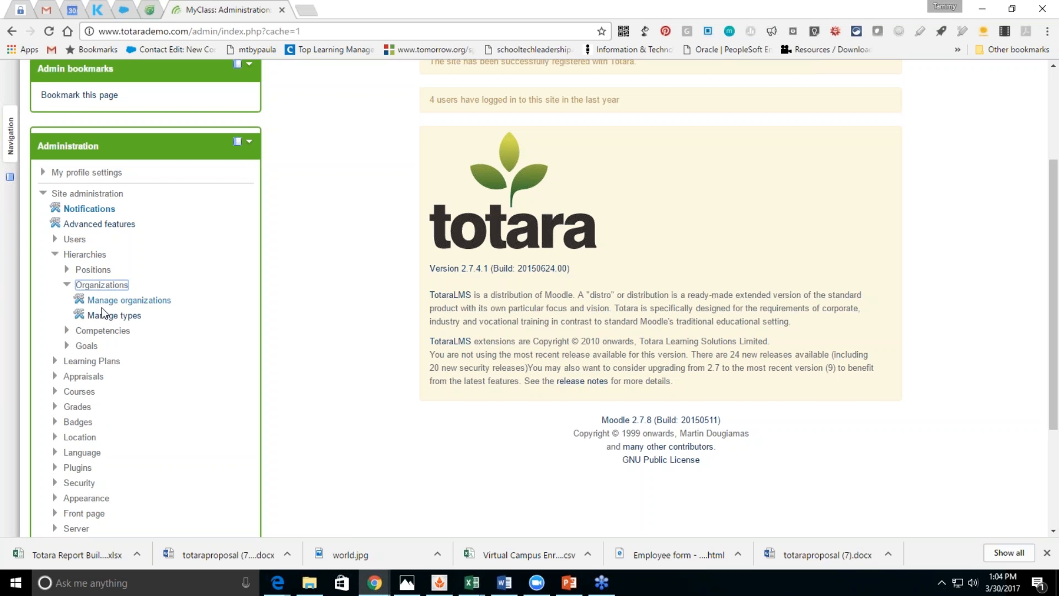
{"action": "left_click", "coordinate": [103, 303]}
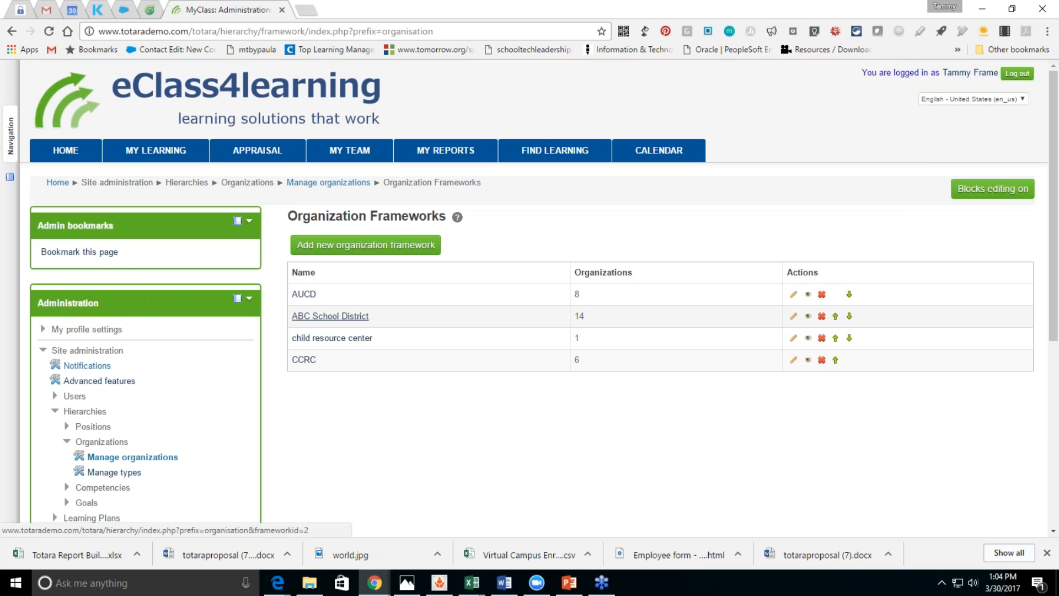
{"action": "left_click", "coordinate": [330, 316]}
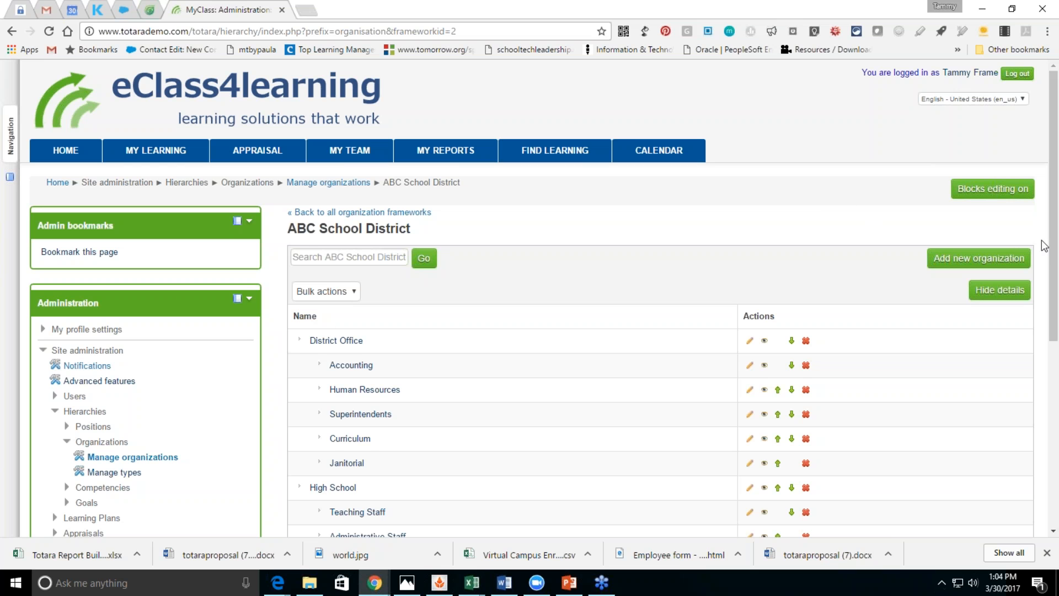
{"action": "left_click_drag", "start_coordinate": [1055, 243], "coordinate": [1055, 304]}
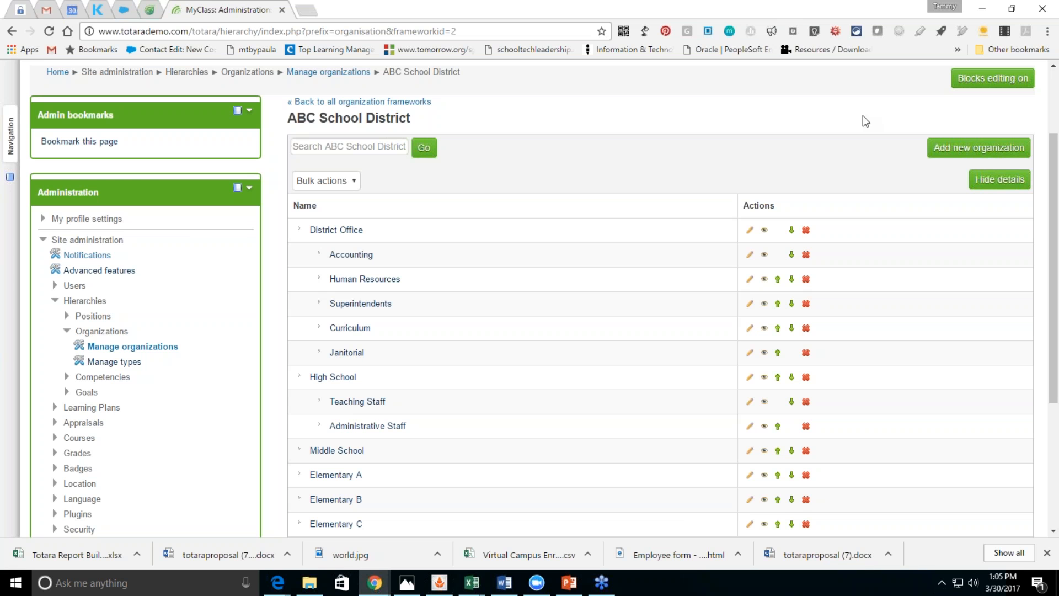
Step: Open the School Framework from the position hierarchies to view its positions
{"action": "left_click", "coordinate": [104, 317]}
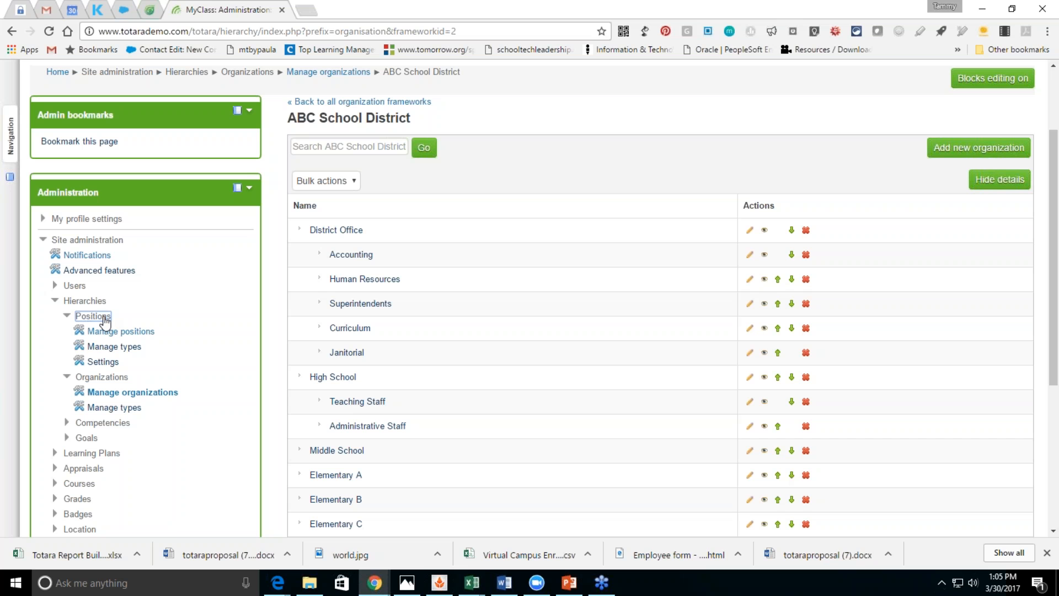
{"action": "left_click", "coordinate": [110, 332]}
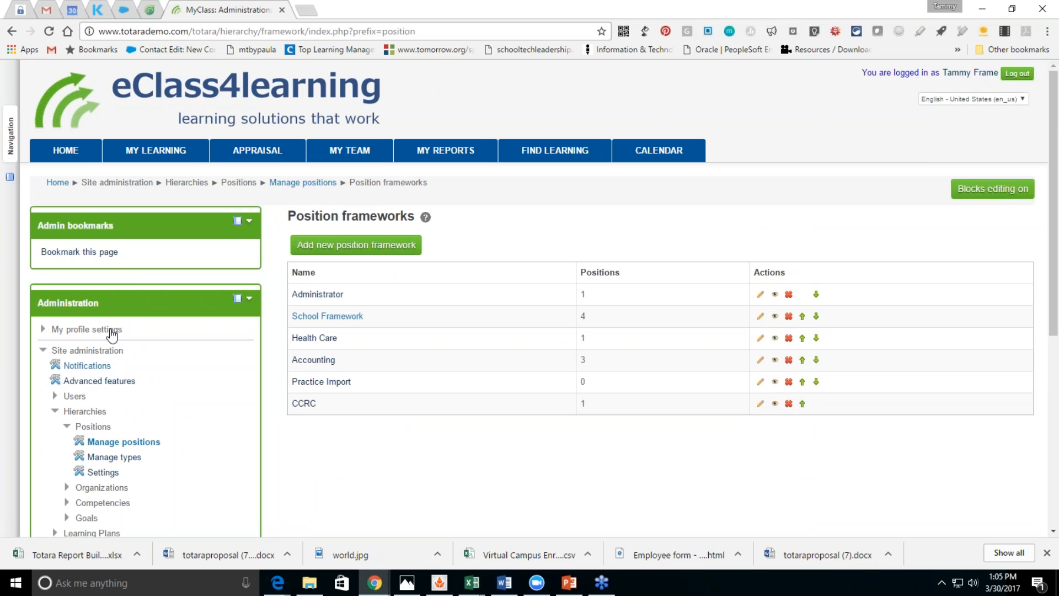
{"action": "left_click", "coordinate": [309, 318]}
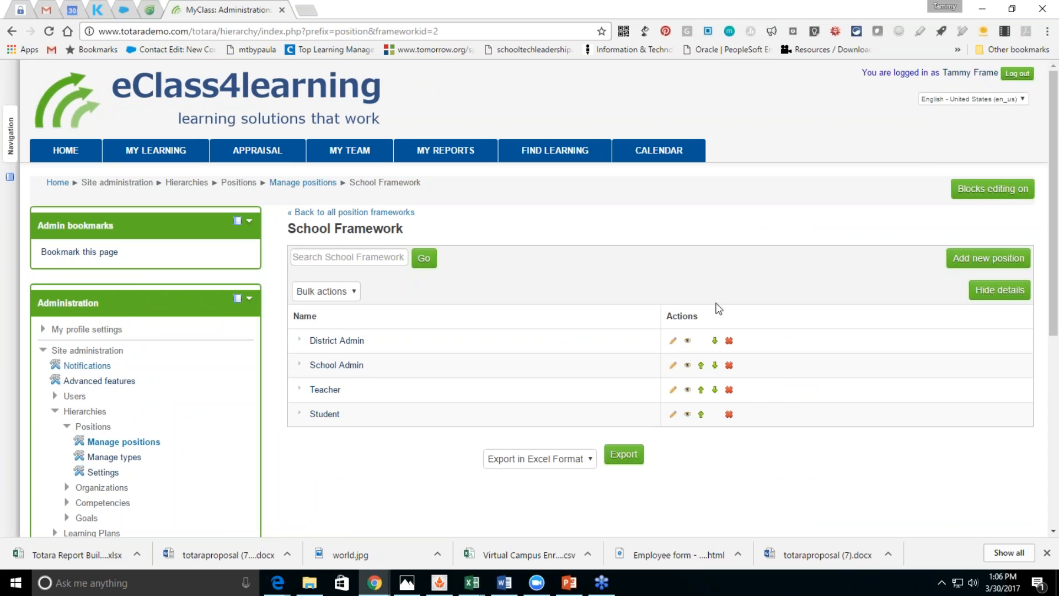
Step: Open the competency management page and view the competency frameworks and competency scales
{"action": "left_click", "coordinate": [101, 504]}
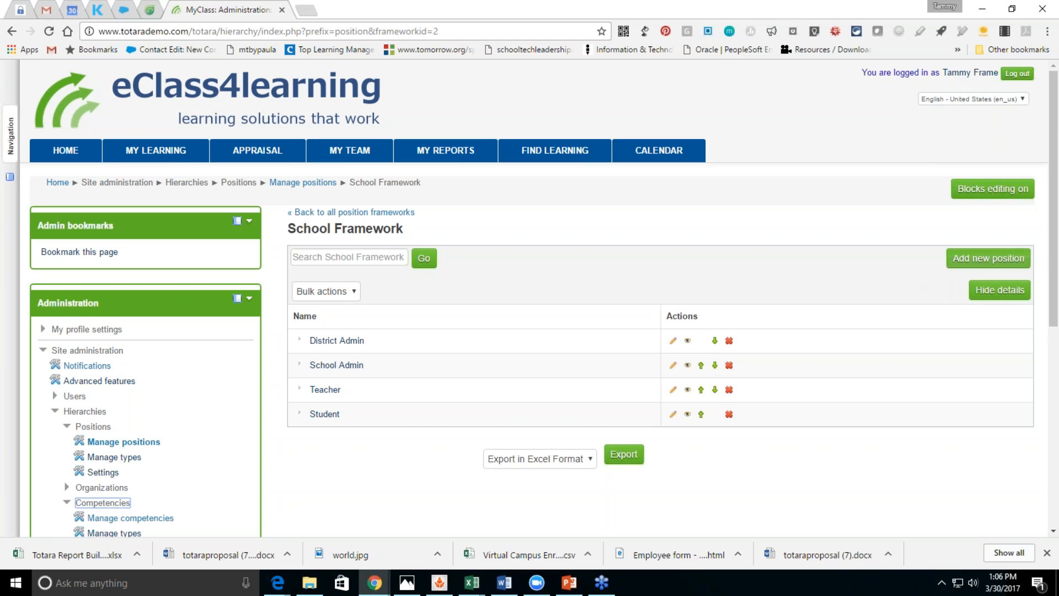
{"action": "left_click_drag", "start_coordinate": [1053, 280], "coordinate": [1054, 376]}
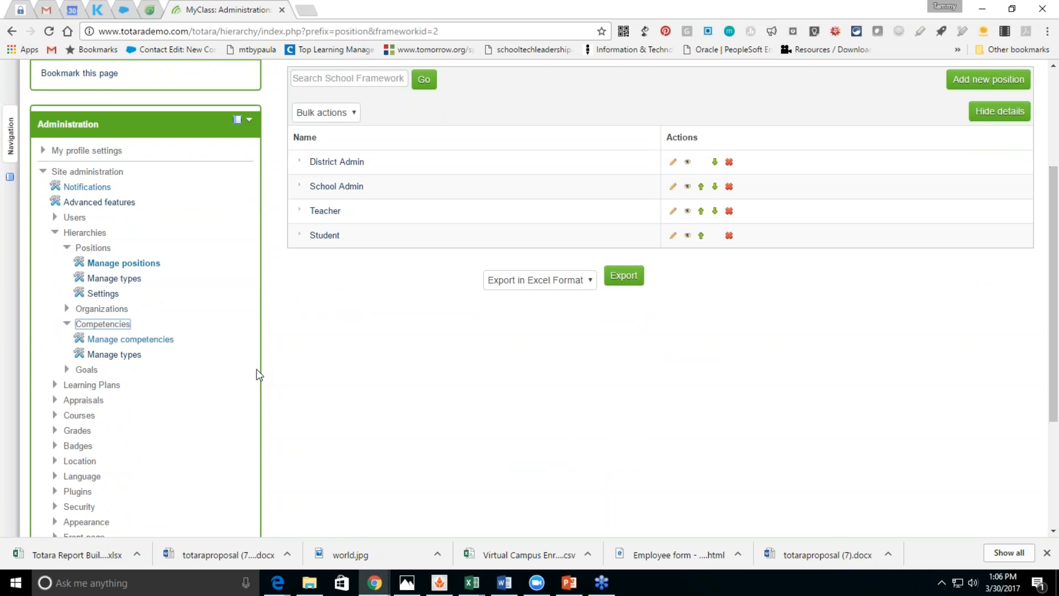
{"action": "left_click", "coordinate": [130, 339]}
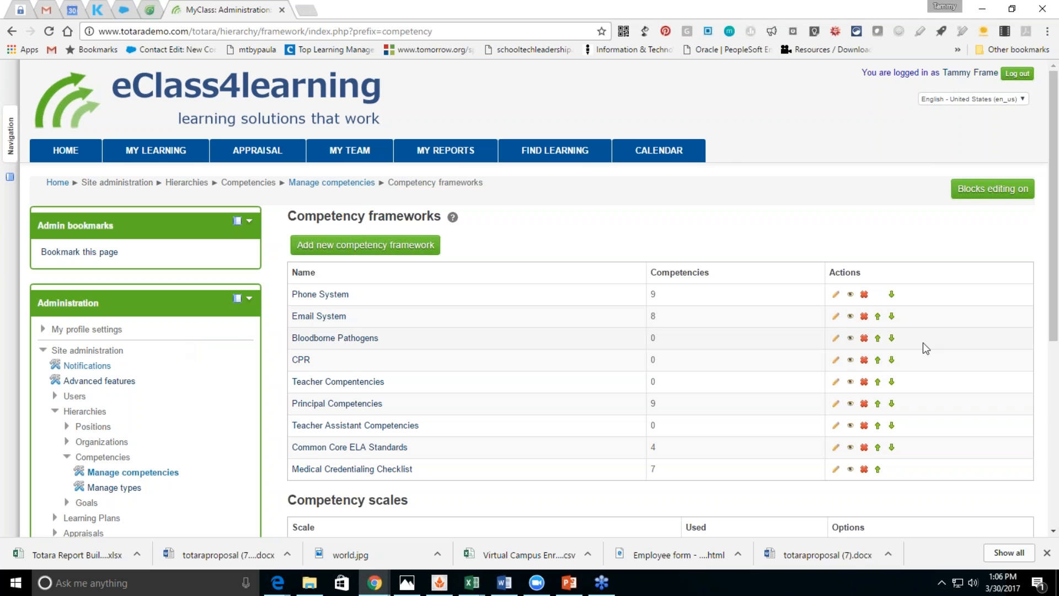
{"action": "scroll", "coordinate": [1056, 323], "scroll_direction": "down", "scroll_amount": 3}
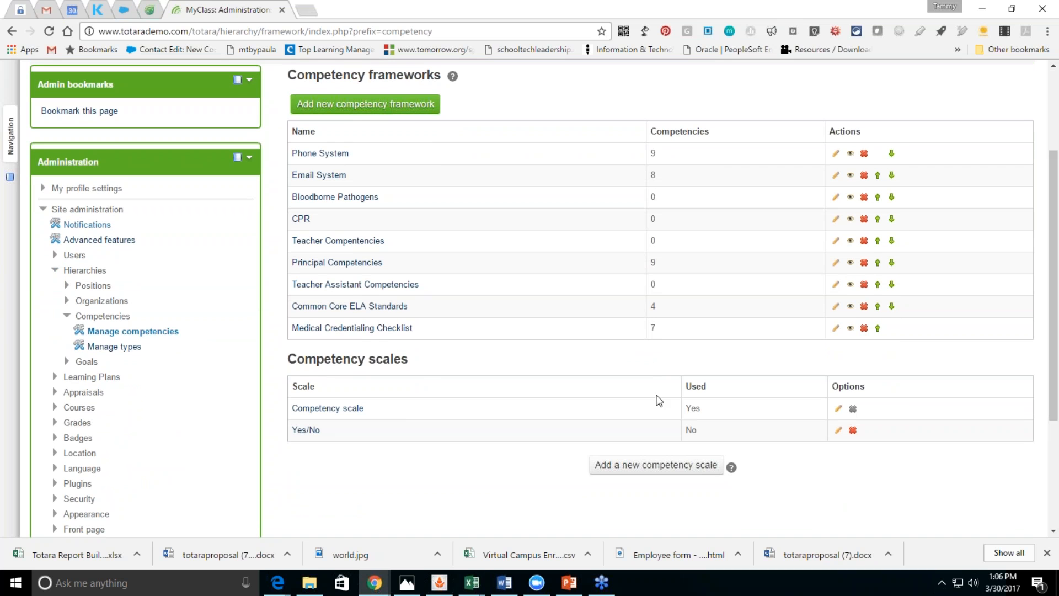
Step: Open the goal management page and view the goal frameworks and goal scales
{"action": "left_click", "coordinate": [94, 364]}
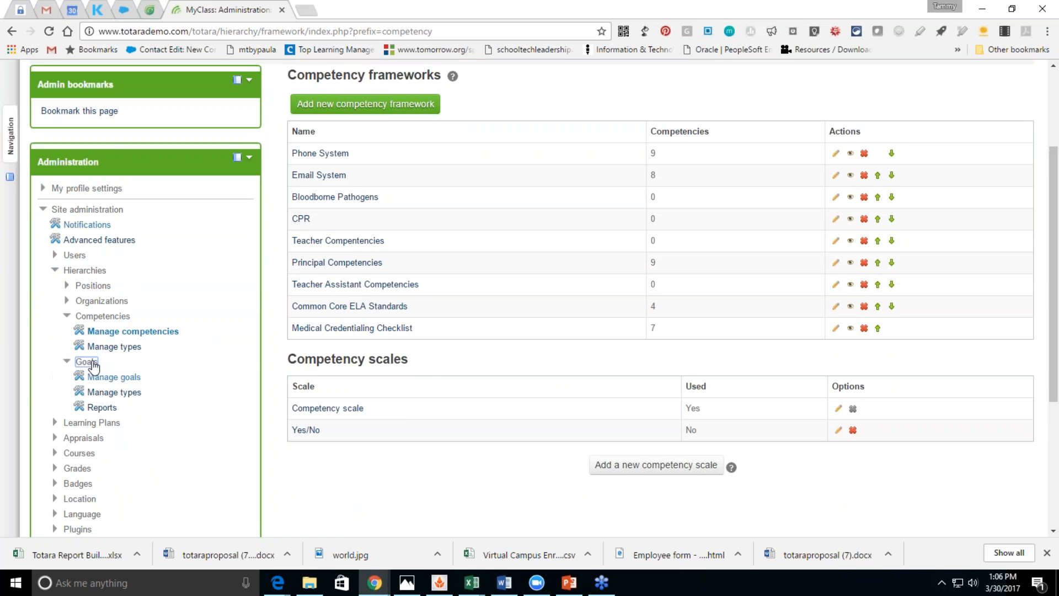
{"action": "left_click", "coordinate": [112, 379]}
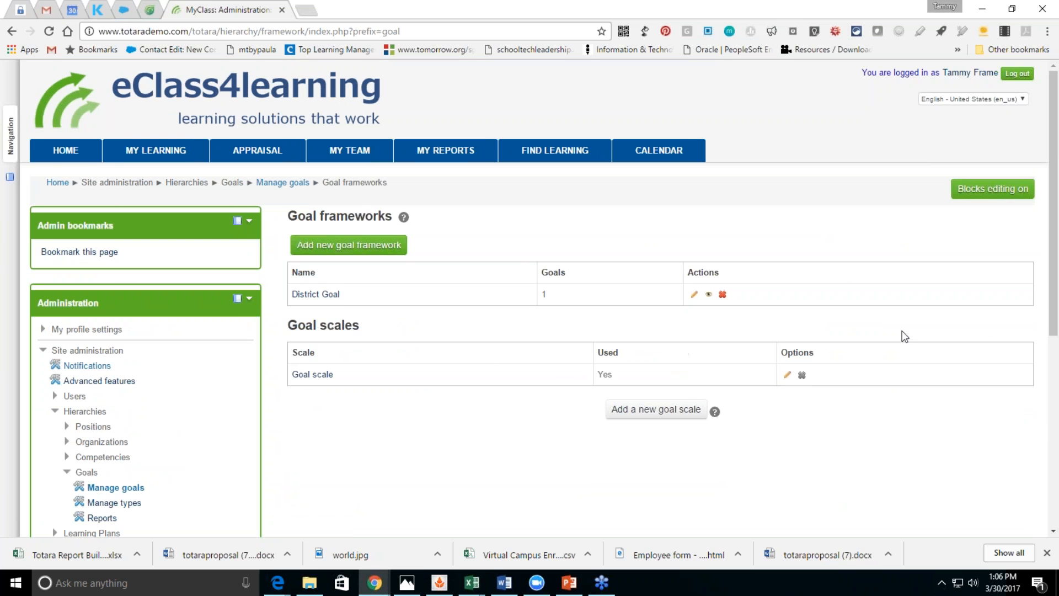
{"action": "left_click_drag", "start_coordinate": [1051, 313], "coordinate": [1053, 367]}
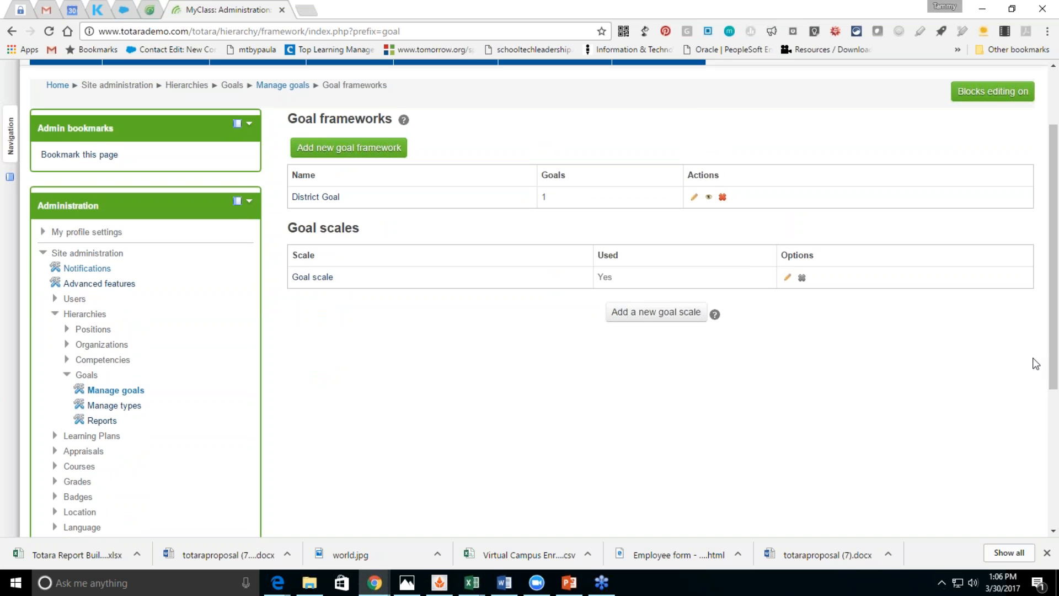
{"action": "left_click_drag", "start_coordinate": [1053, 362], "coordinate": [1053, 308]}
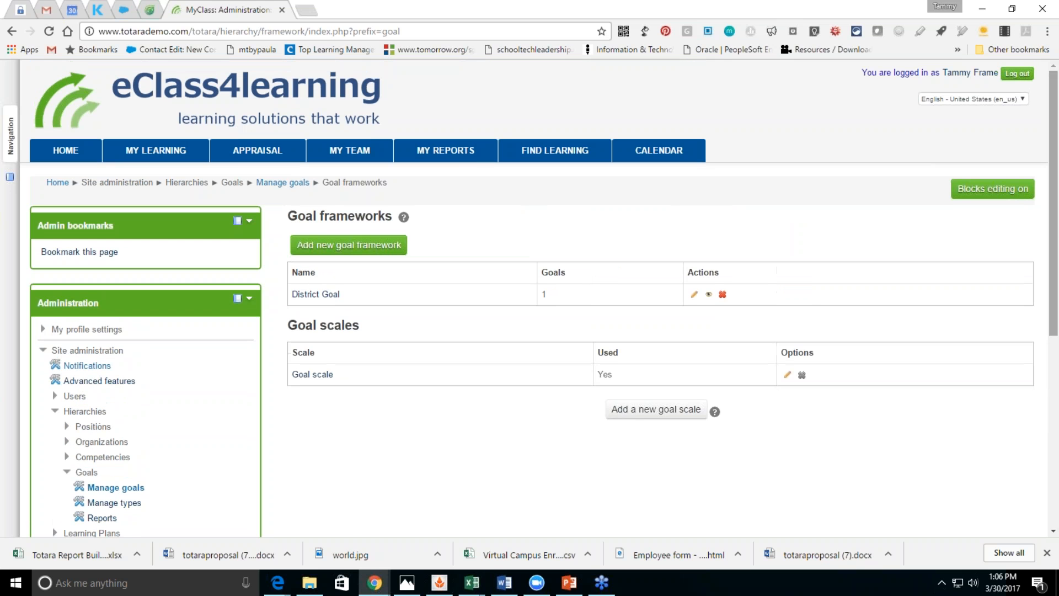
Step: Return to the site home page and open the Report builder's report management page from Site administration
{"action": "left_click", "coordinate": [73, 156]}
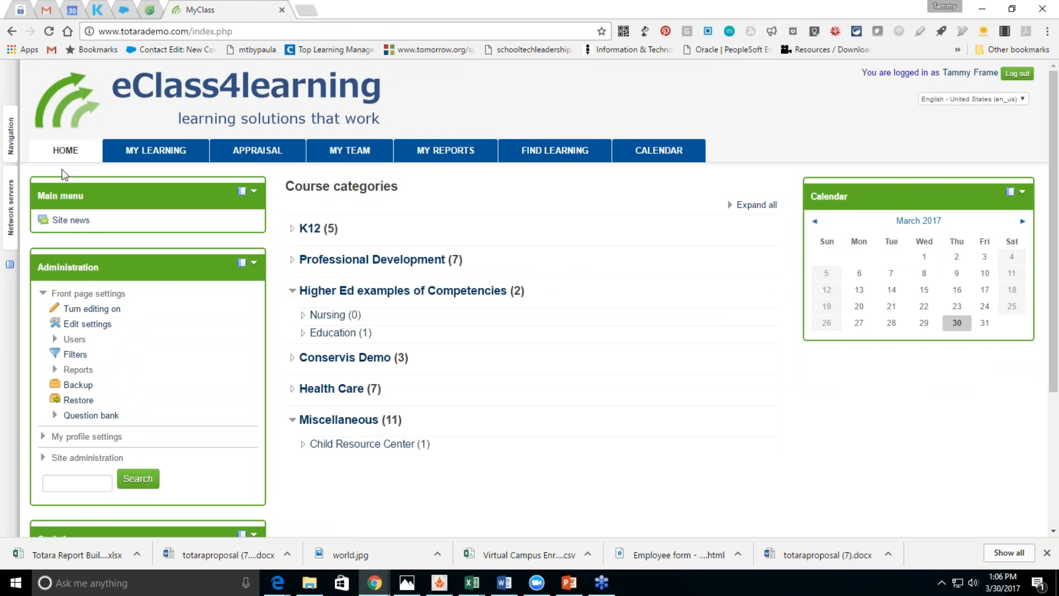
{"action": "left_click", "coordinate": [54, 458]}
{"action": "left_click_drag", "start_coordinate": [1053, 273], "coordinate": [1051, 406]}
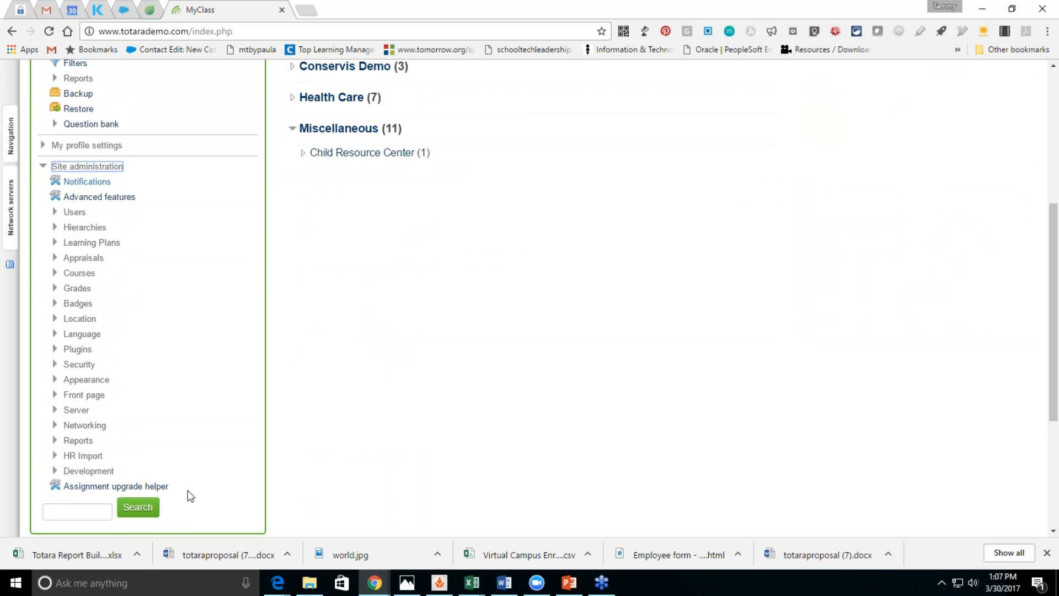
{"action": "left_click", "coordinate": [83, 441]}
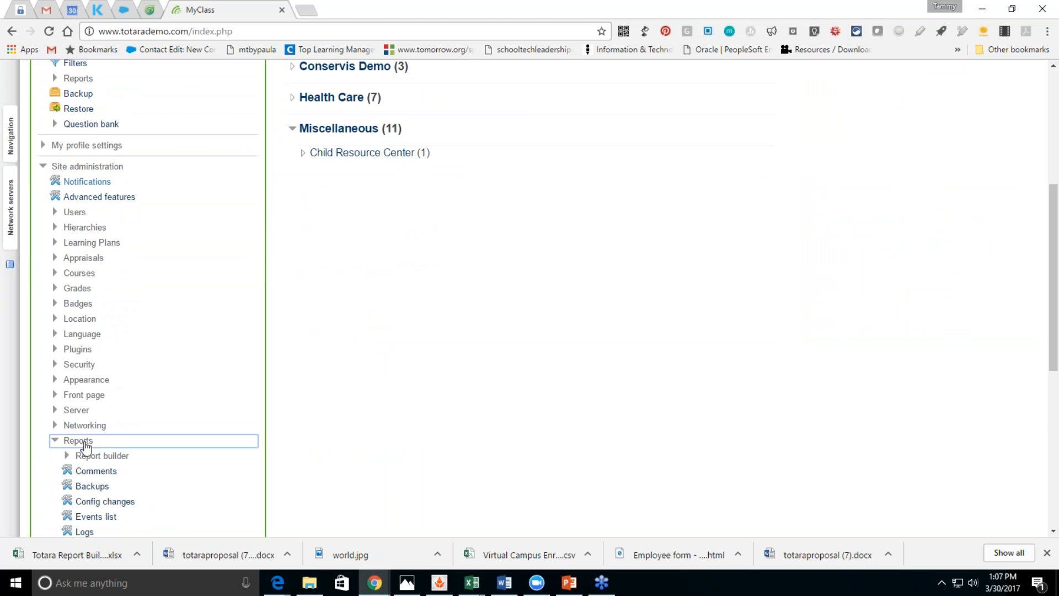
{"action": "left_click", "coordinate": [94, 455]}
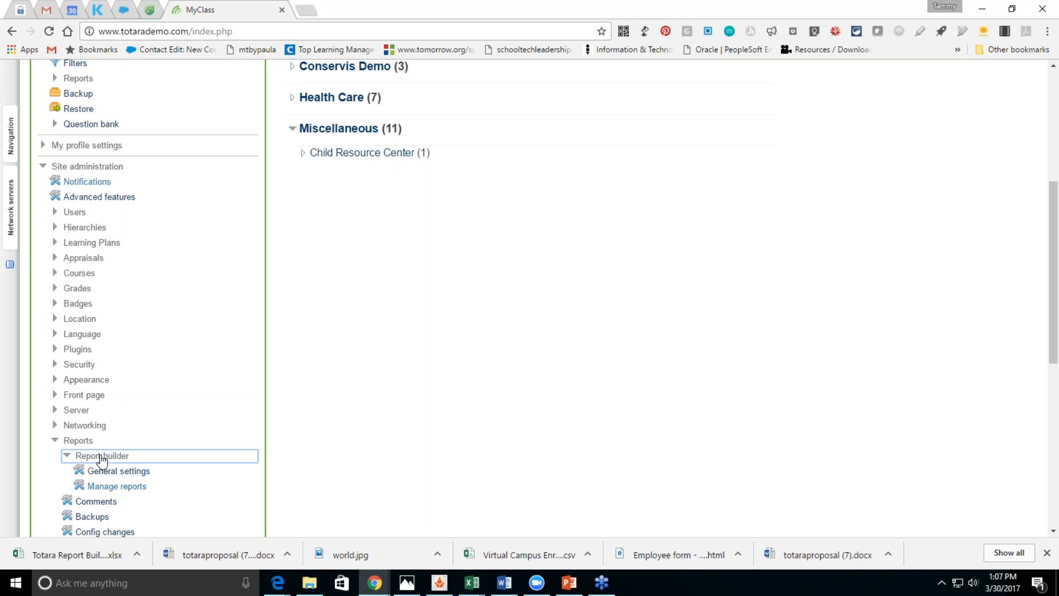
{"action": "left_click", "coordinate": [122, 488]}
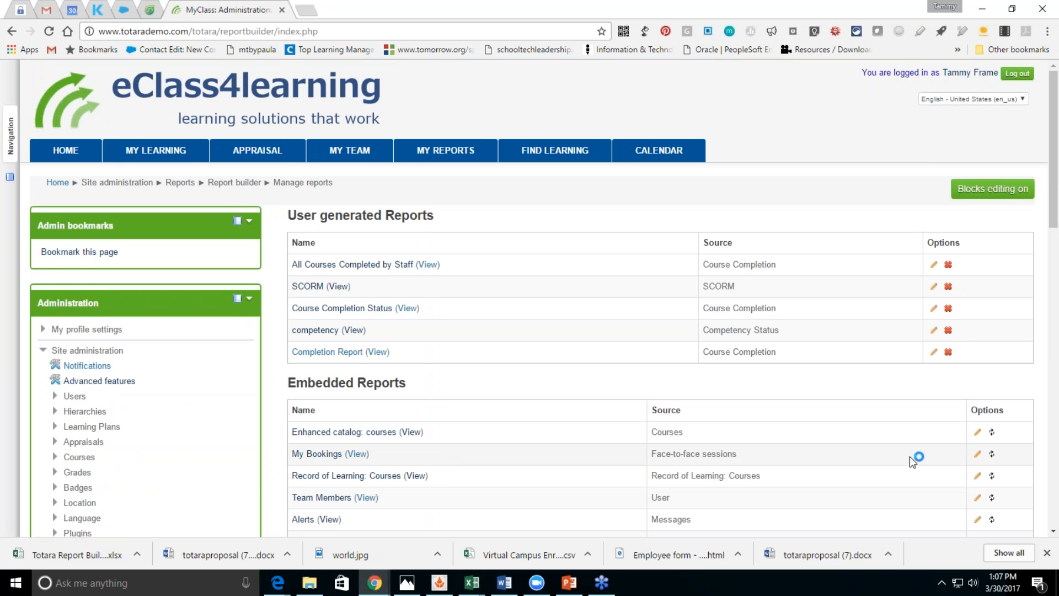
Step: View the user-generated Completion Report and competency report, returning to the report list after each one
{"action": "left_click_drag", "start_coordinate": [1054, 219], "coordinate": [1053, 226]}
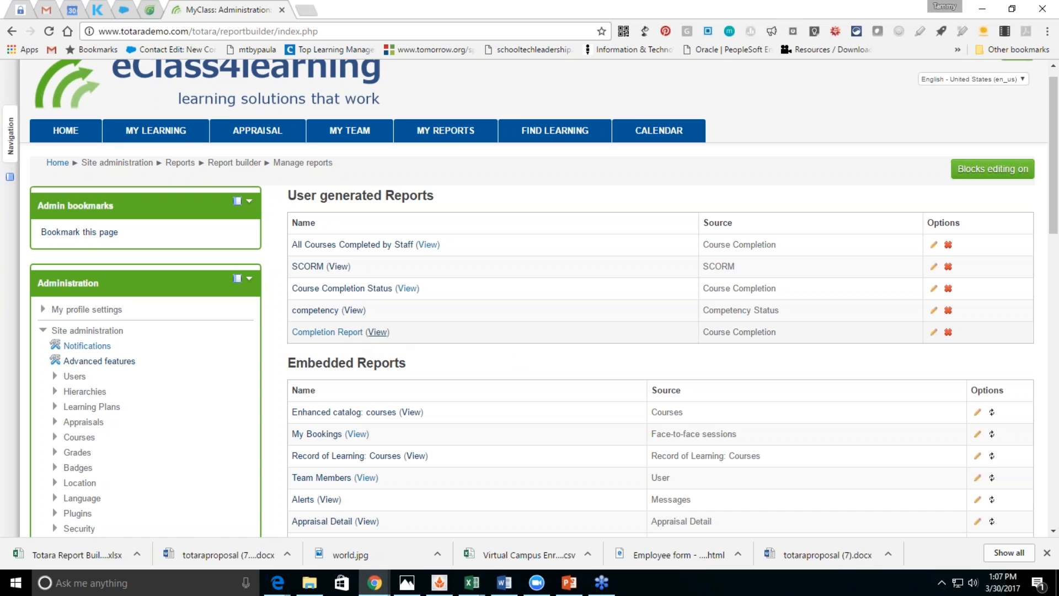
{"action": "left_click", "coordinate": [376, 333]}
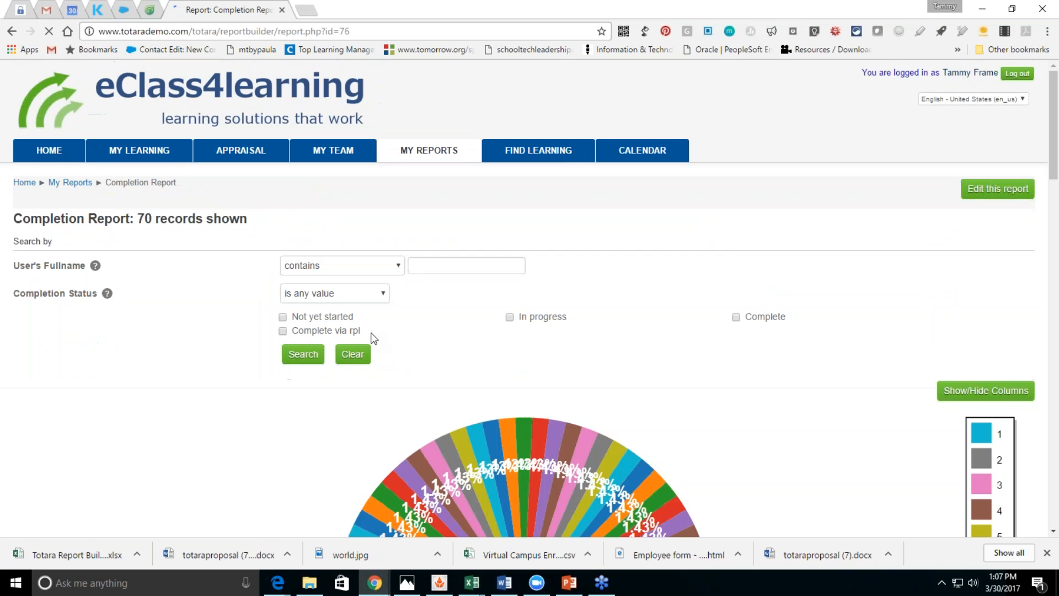
{"action": "left_click", "coordinate": [12, 30]}
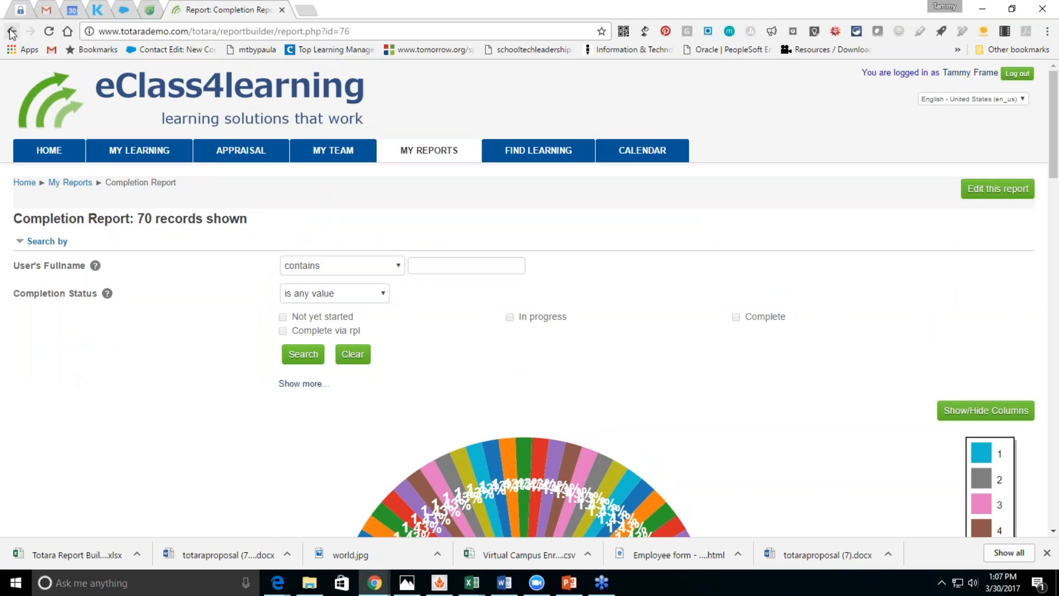
{"action": "left_click", "coordinate": [354, 310]}
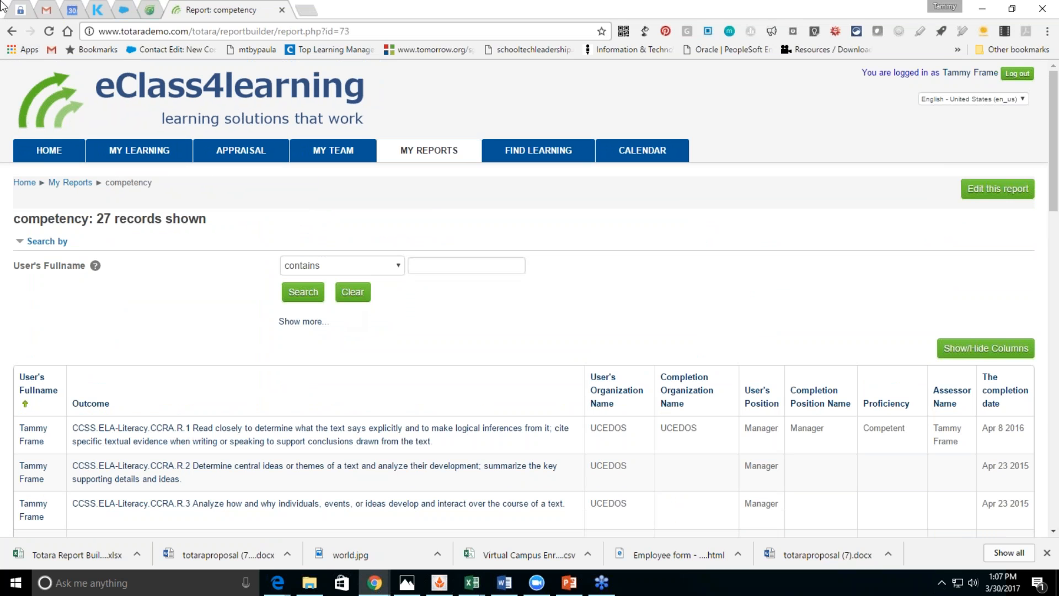
{"action": "left_click", "coordinate": [12, 32]}
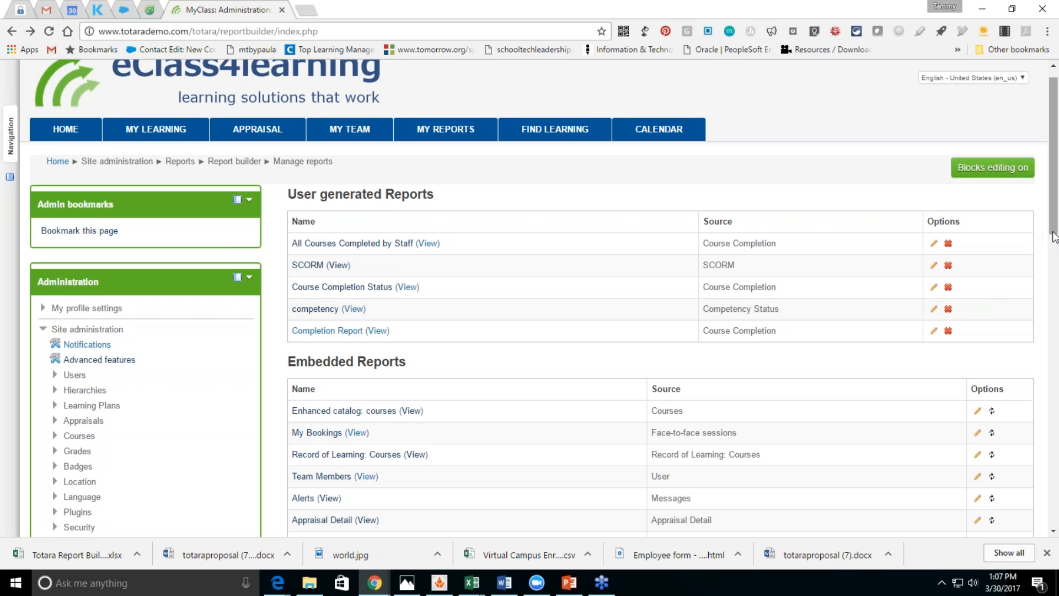
Step: Create a new report named "Demo Report" with Course Completion as its source
{"action": "left_click_drag", "start_coordinate": [1054, 228], "coordinate": [1054, 322]}
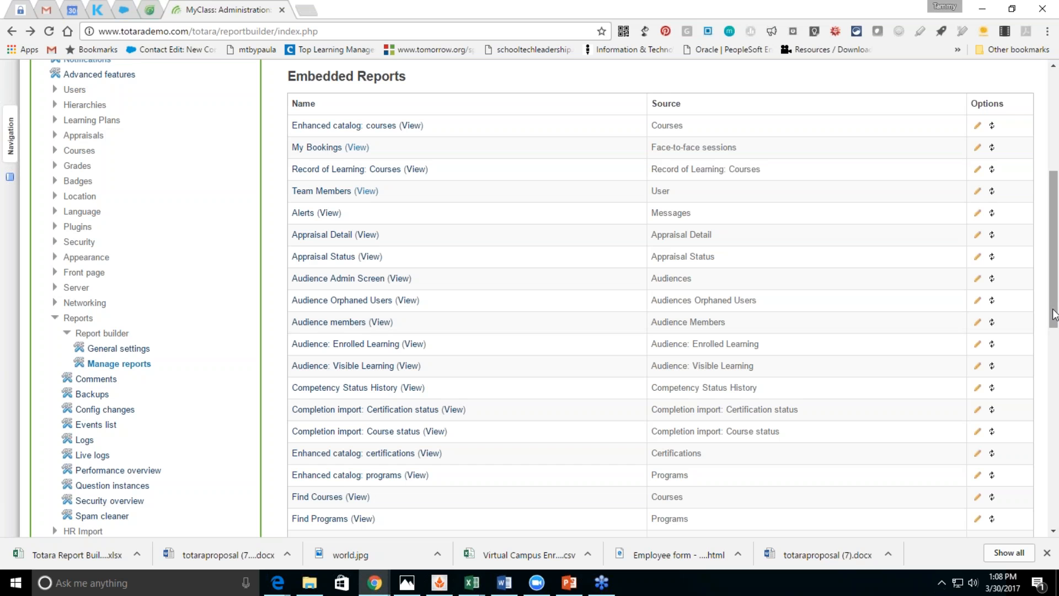
{"action": "left_click_drag", "start_coordinate": [1053, 319], "coordinate": [1053, 534]}
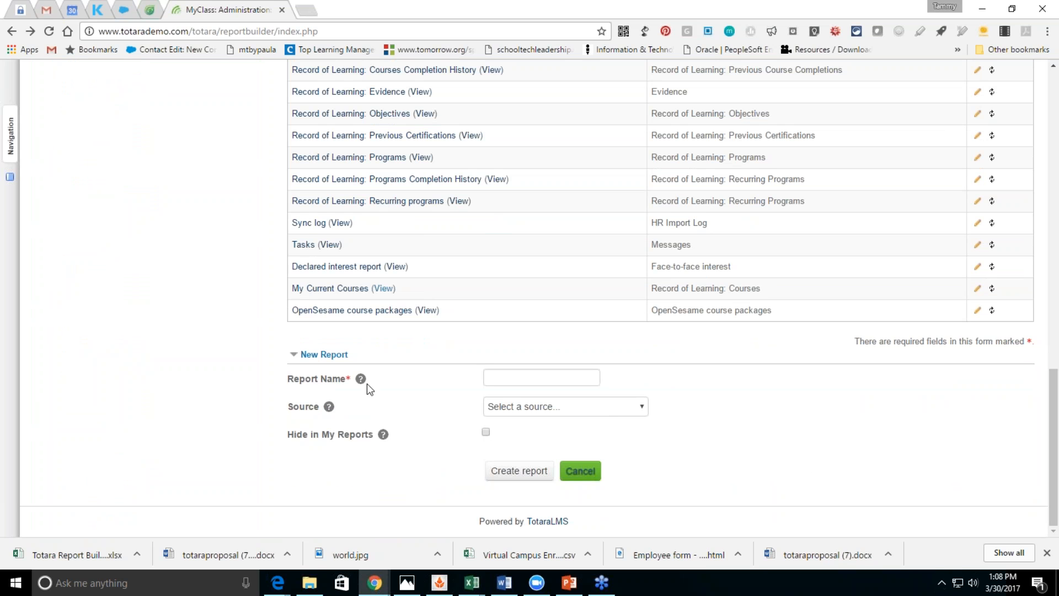
{"action": "left_click", "coordinate": [517, 377]}
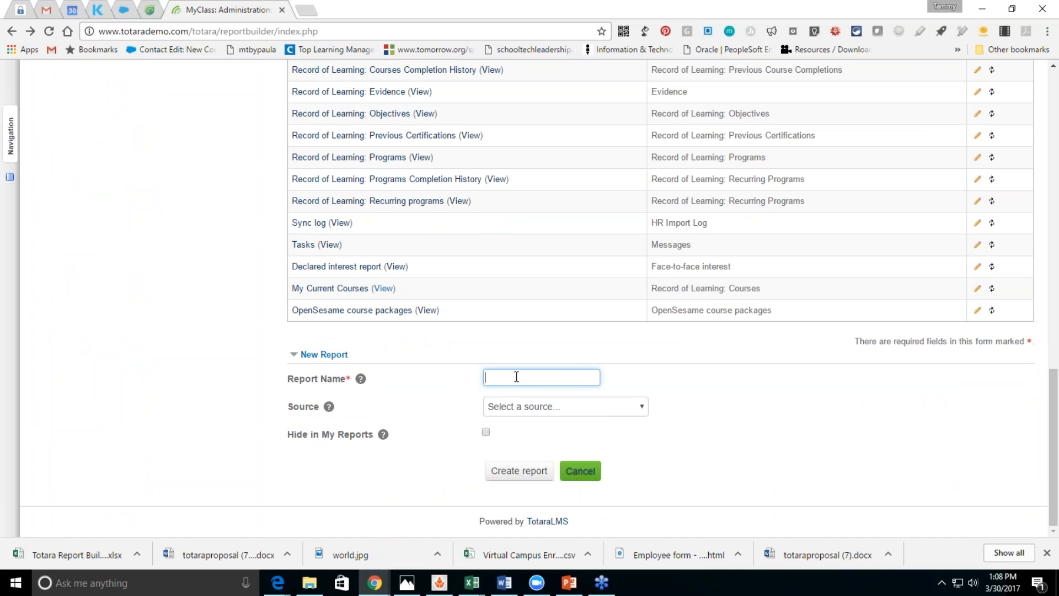
{"action": "type", "text": "Demo Report"}
{"action": "left_click", "coordinate": [632, 411]}
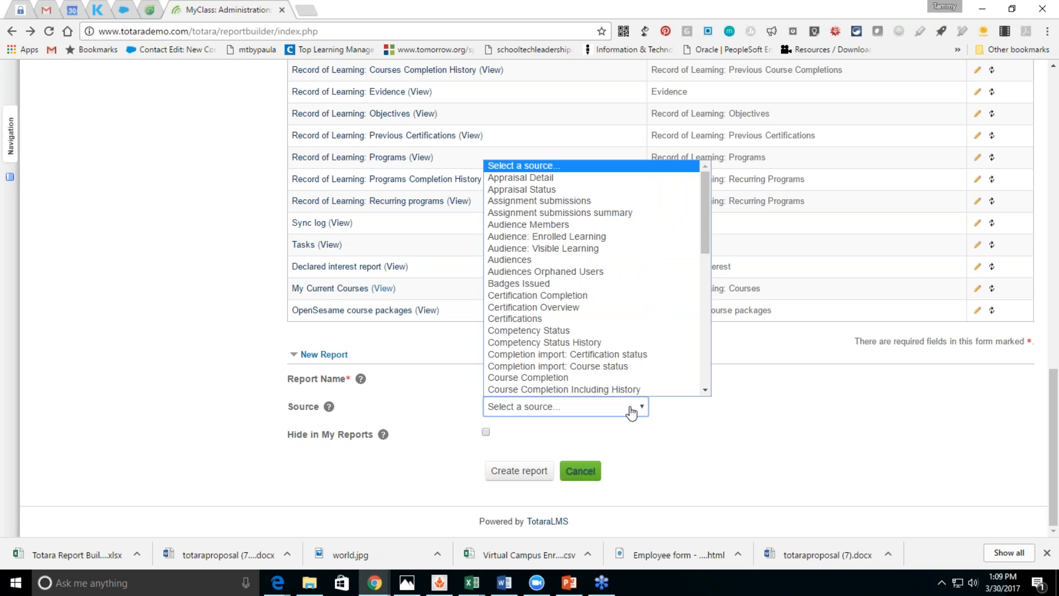
{"action": "left_click_drag", "start_coordinate": [706, 246], "coordinate": [705, 281]}
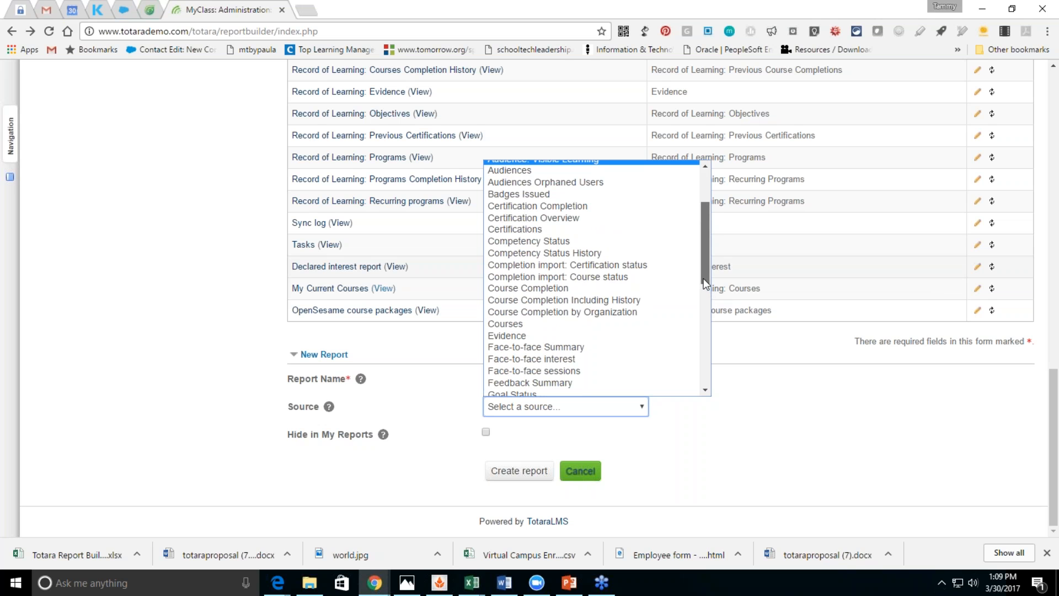
{"action": "left_click", "coordinate": [582, 291]}
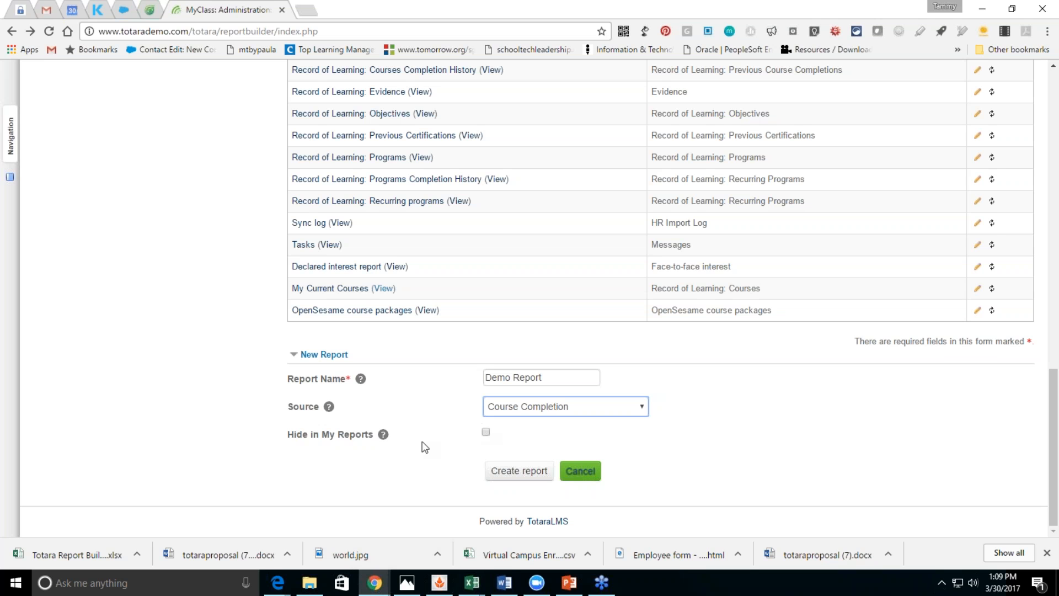
{"action": "left_click_drag", "start_coordinate": [1054, 453], "coordinate": [1044, 225]}
{"action": "scroll", "coordinate": [1045, 225], "scroll_direction": "up", "scroll_amount": 5}
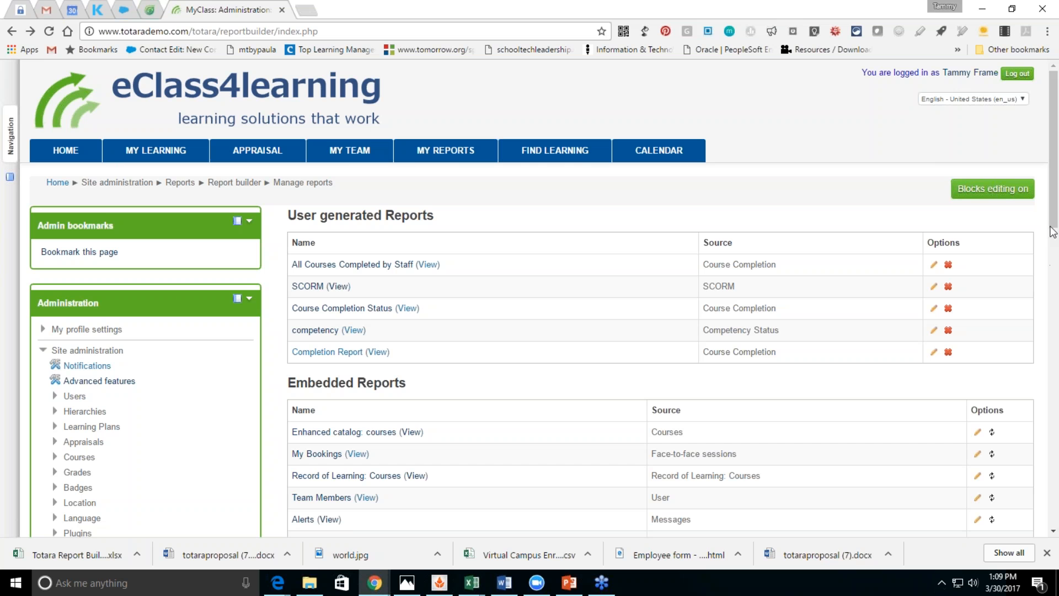
{"action": "left_click_drag", "start_coordinate": [1055, 227], "coordinate": [1055, 525]}
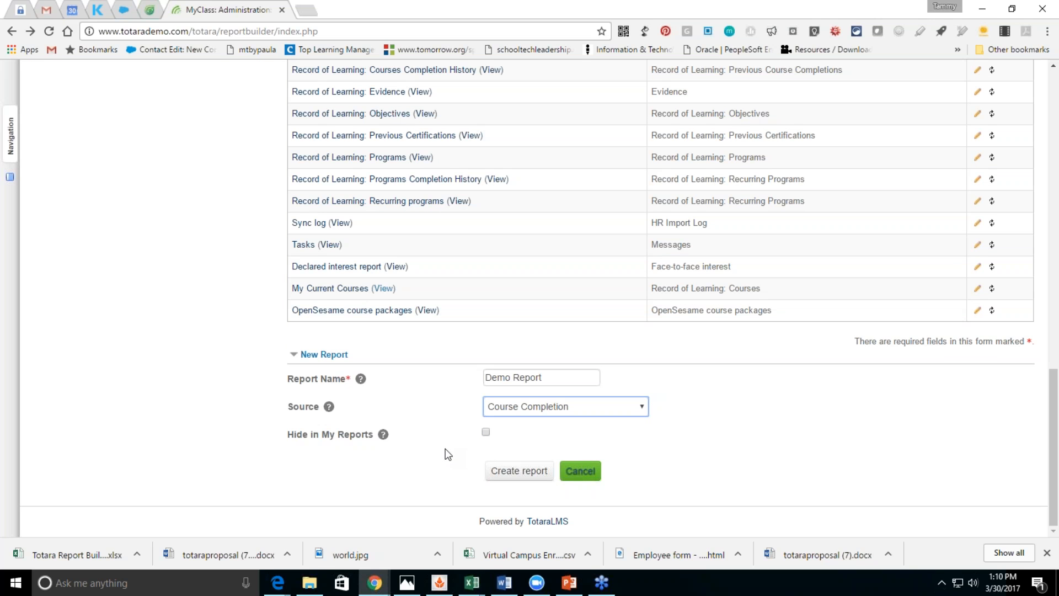
{"action": "left_click", "coordinate": [499, 477]}
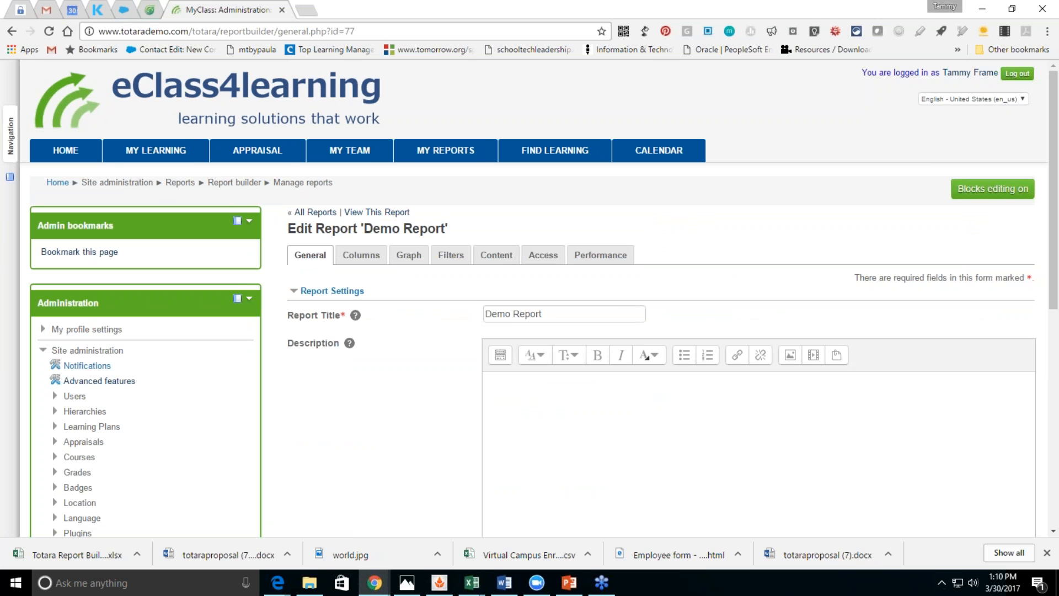
Step: View the Demo Report, return to its edit page and review its general settings
{"action": "left_click", "coordinate": [378, 213]}
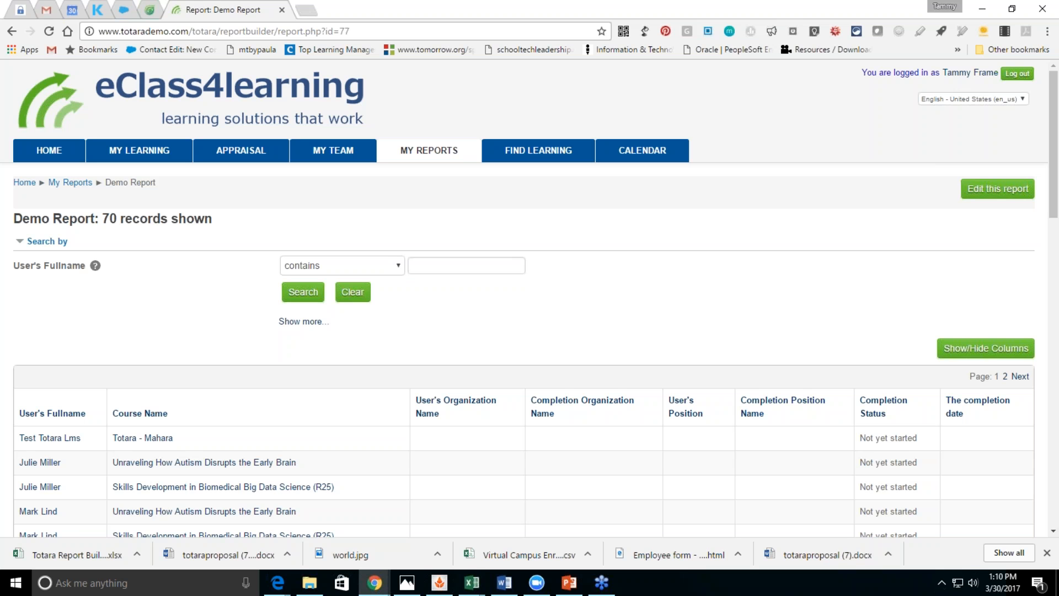
{"action": "left_click", "coordinate": [11, 32]}
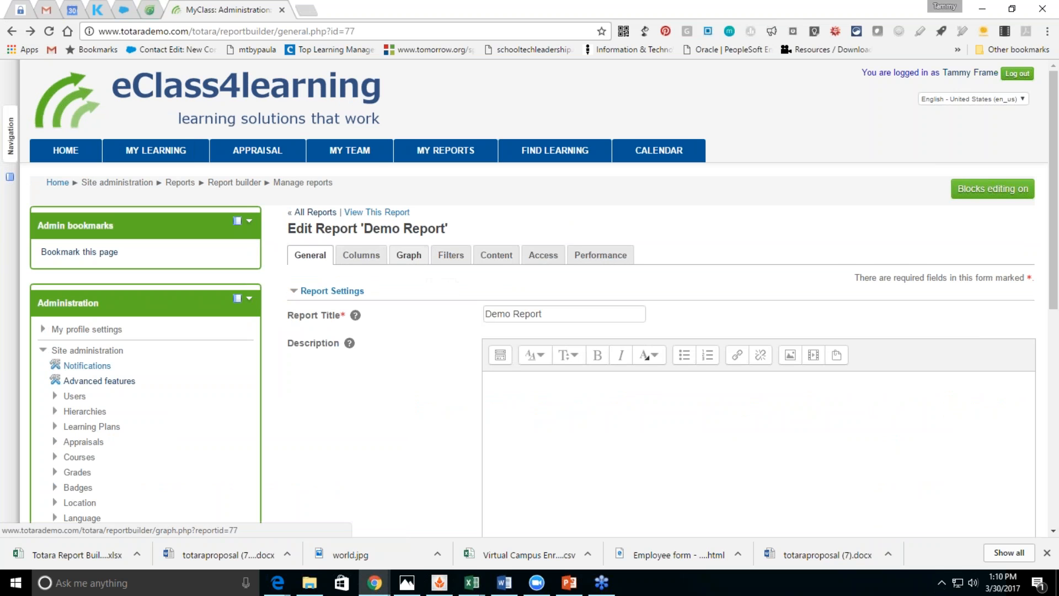
{"action": "mouse_move", "coordinate": [1054, 265]}
{"action": "left_mouse_down"}
{"action": "mouse_move", "coordinate": [1054, 419]}
{"action": "mouse_move", "coordinate": [1054, 279]}
{"action": "left_mouse_up"}
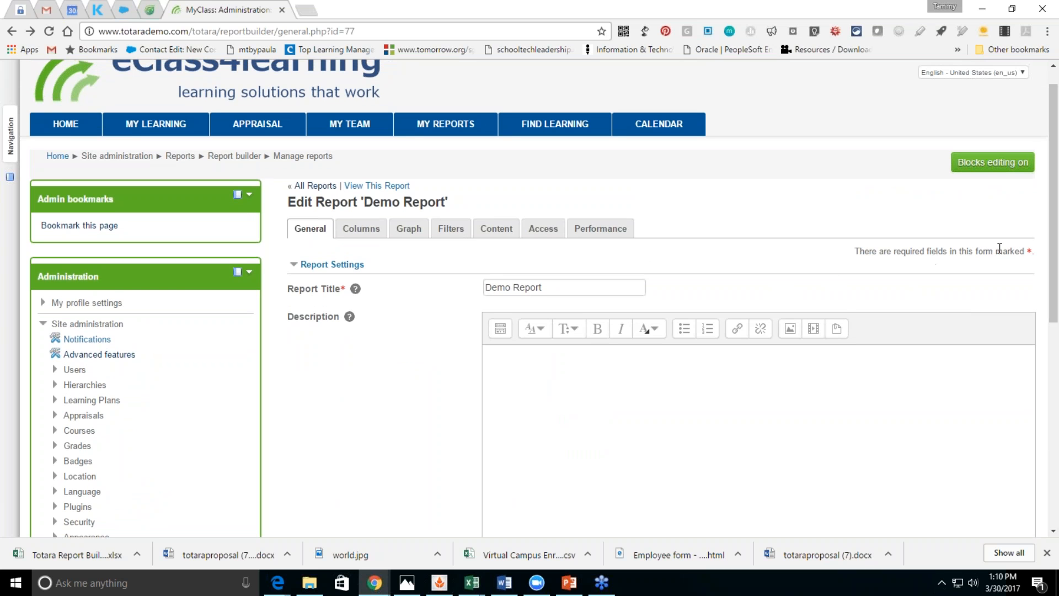
{"action": "left_click_drag", "start_coordinate": [1054, 256], "coordinate": [1054, 371]}
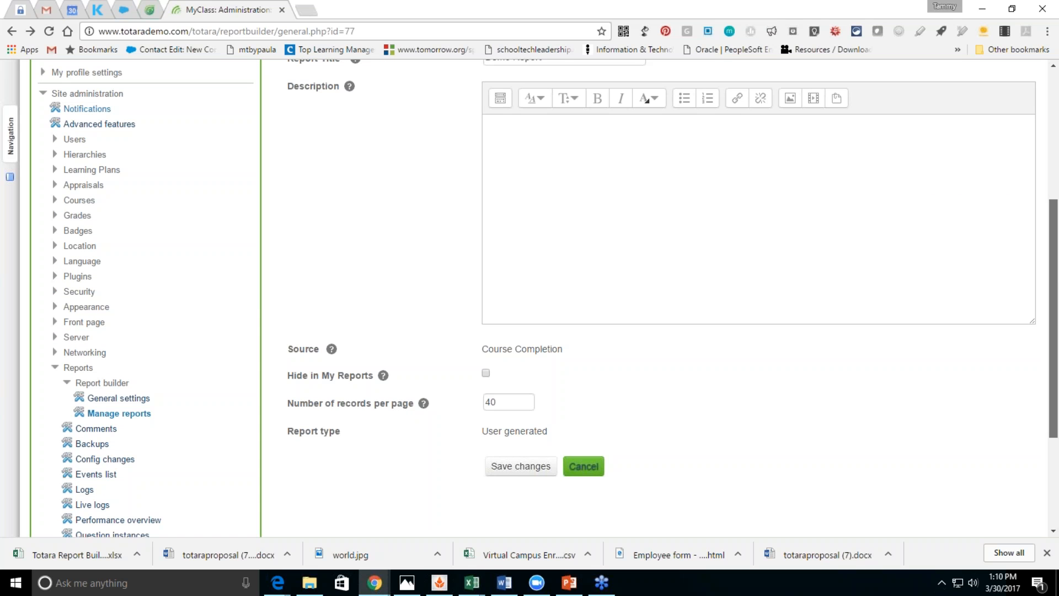
{"action": "left_click_drag", "start_coordinate": [1053, 372], "coordinate": [1054, 371]}
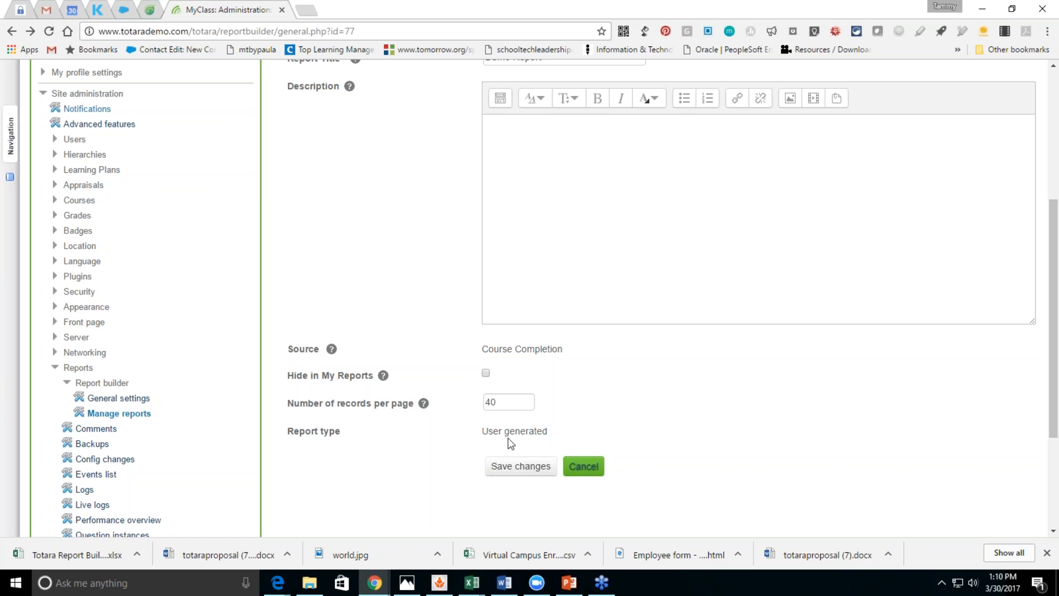
{"action": "left_click_drag", "start_coordinate": [1054, 412], "coordinate": [1054, 286]}
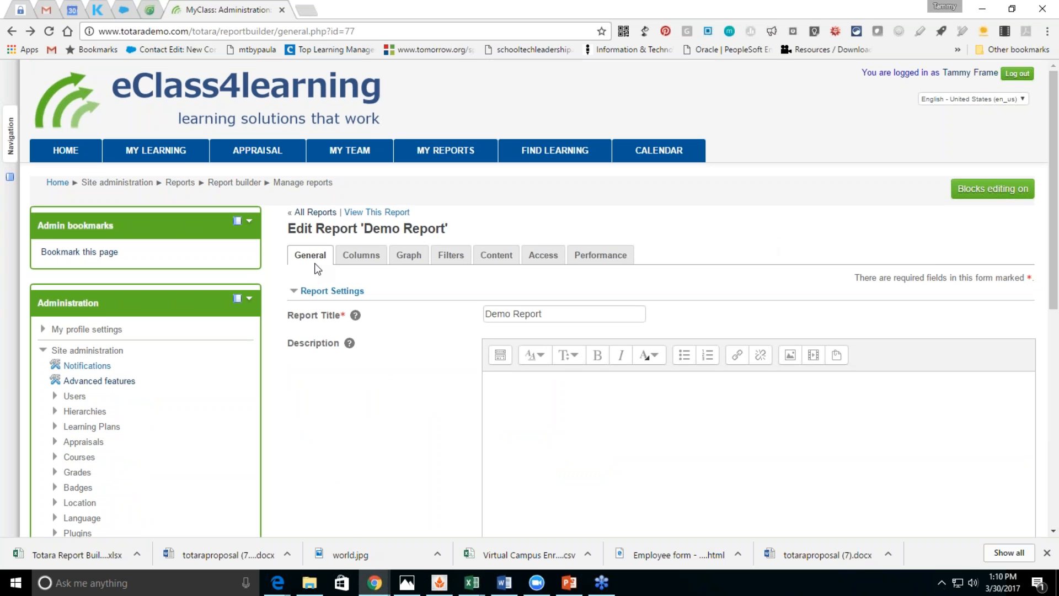
Step: Delete the User's Organization Name and Completion Position Name columns from the Demo Report
{"action": "left_click", "coordinate": [364, 258]}
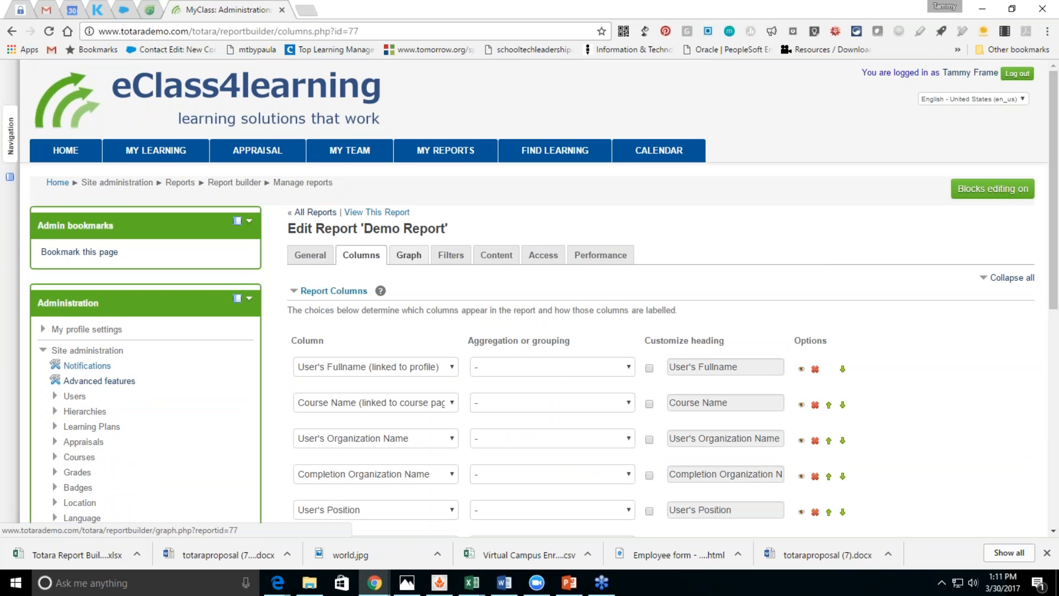
{"action": "left_click_drag", "start_coordinate": [1054, 248], "coordinate": [1054, 334]}
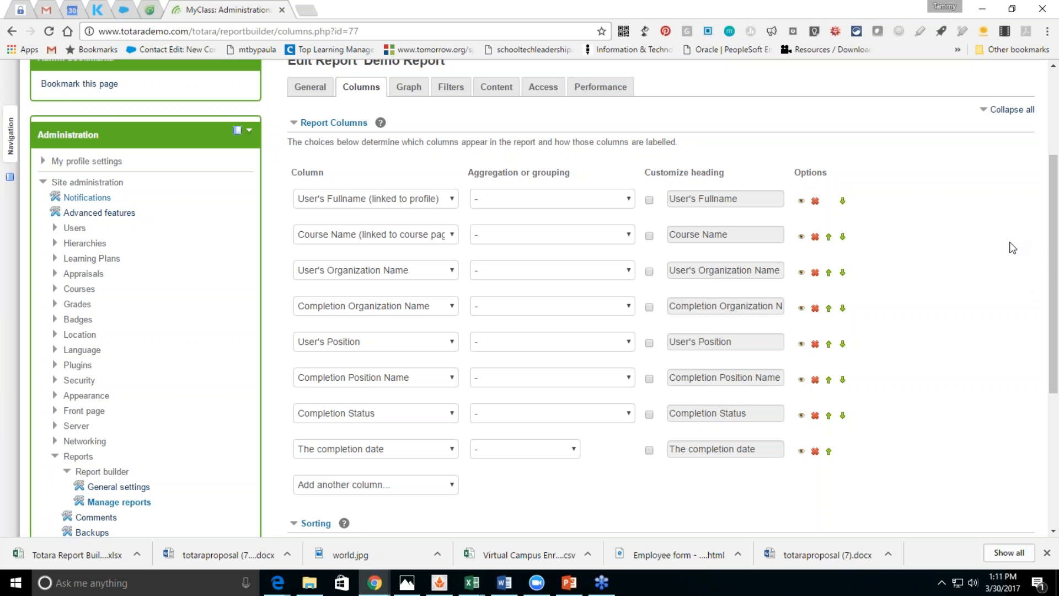
{"action": "left_click", "coordinate": [815, 273]}
{"action": "left_click", "coordinate": [574, 108]}
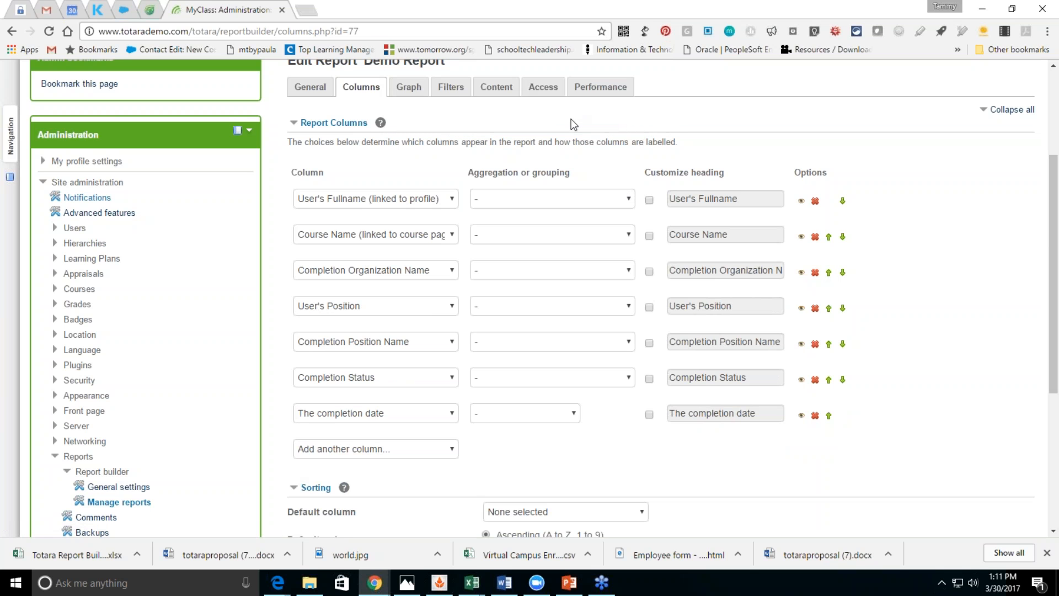
{"action": "left_click", "coordinate": [815, 344]}
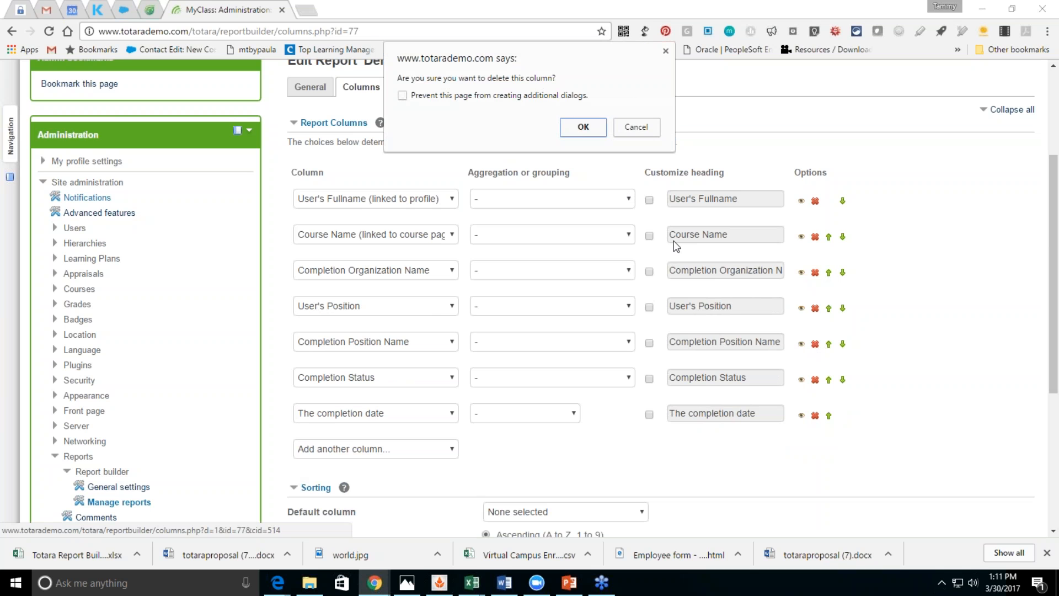
{"action": "left_click", "coordinate": [583, 127]}
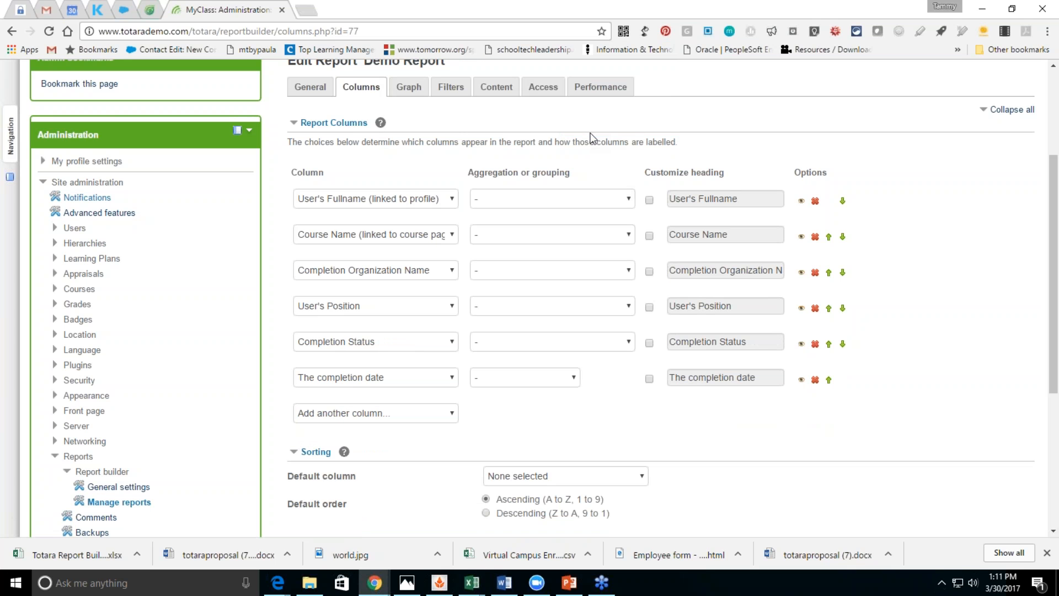
Step: Add the User's Phone number column to the Demo Report
{"action": "left_click", "coordinate": [444, 422]}
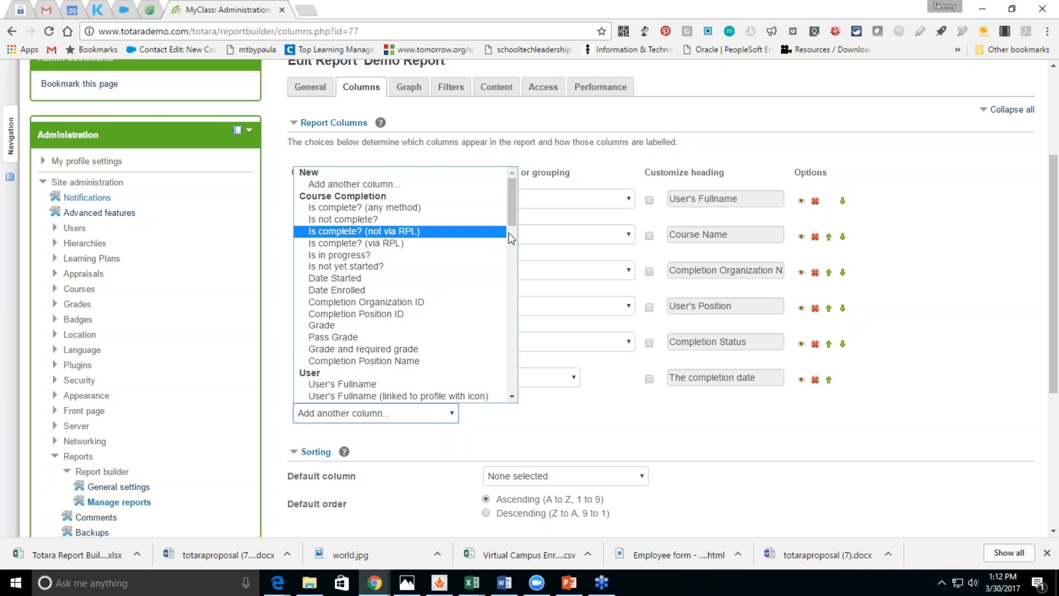
{"action": "left_click_drag", "start_coordinate": [508, 213], "coordinate": [511, 242]}
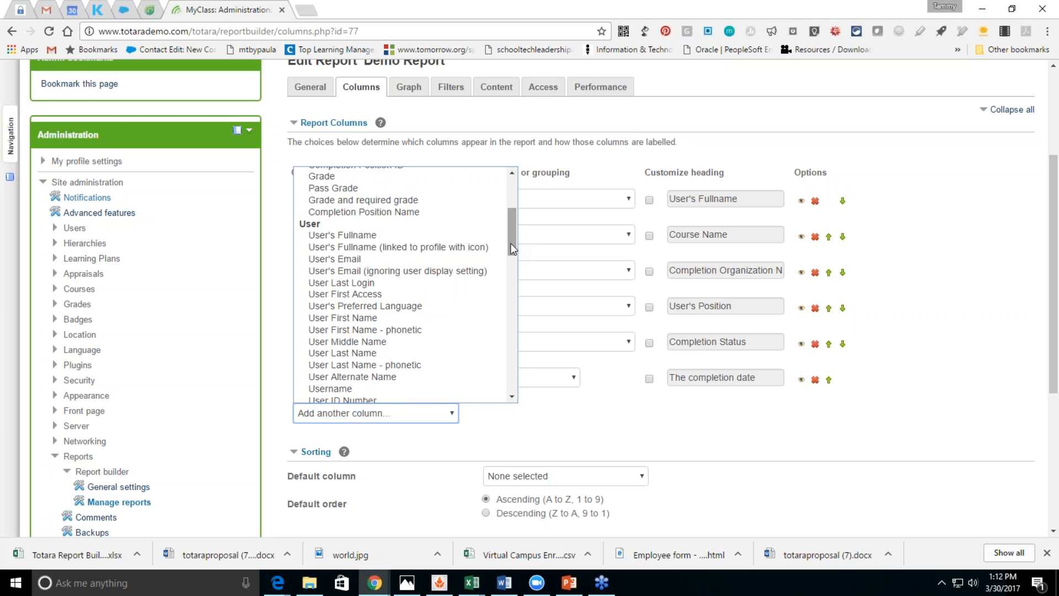
{"action": "left_click_drag", "start_coordinate": [511, 243], "coordinate": [506, 270]}
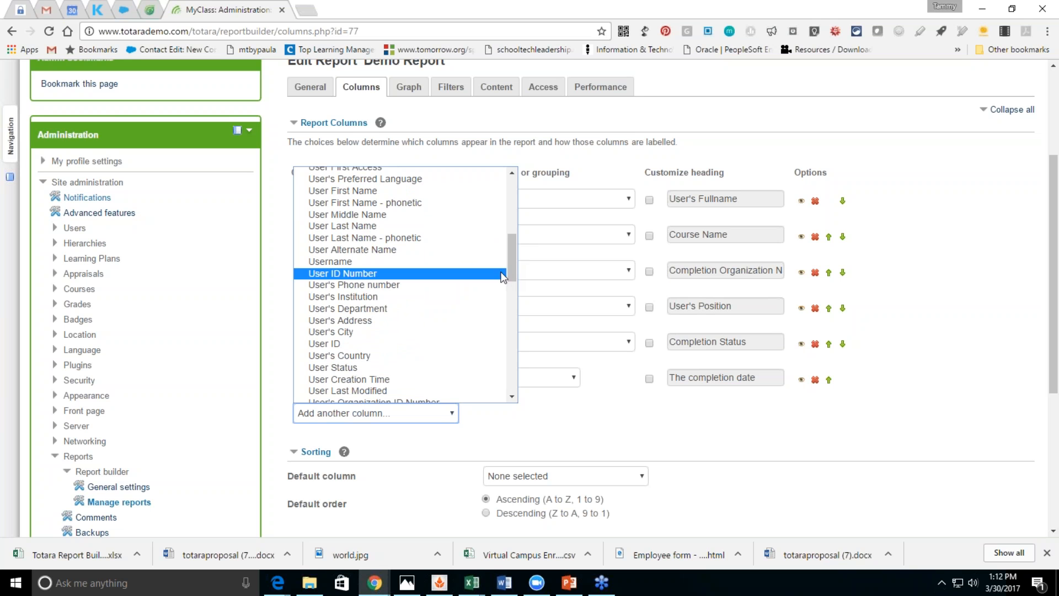
{"action": "left_click", "coordinate": [416, 286]}
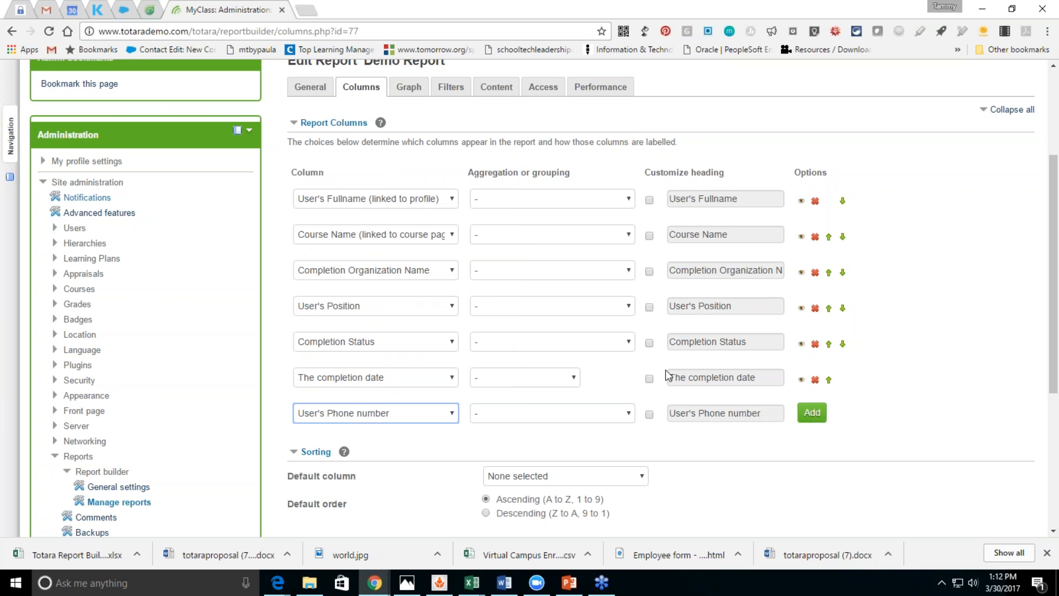
{"action": "left_click", "coordinate": [812, 414]}
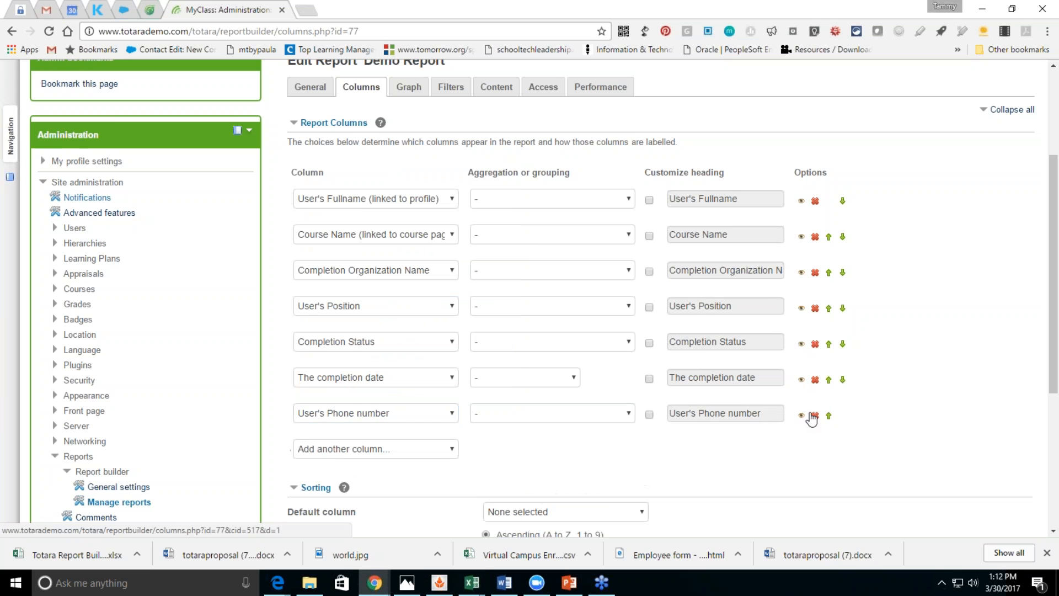
Step: Look through the further columns that can be added to the report, without choosing one
{"action": "left_click", "coordinate": [448, 451]}
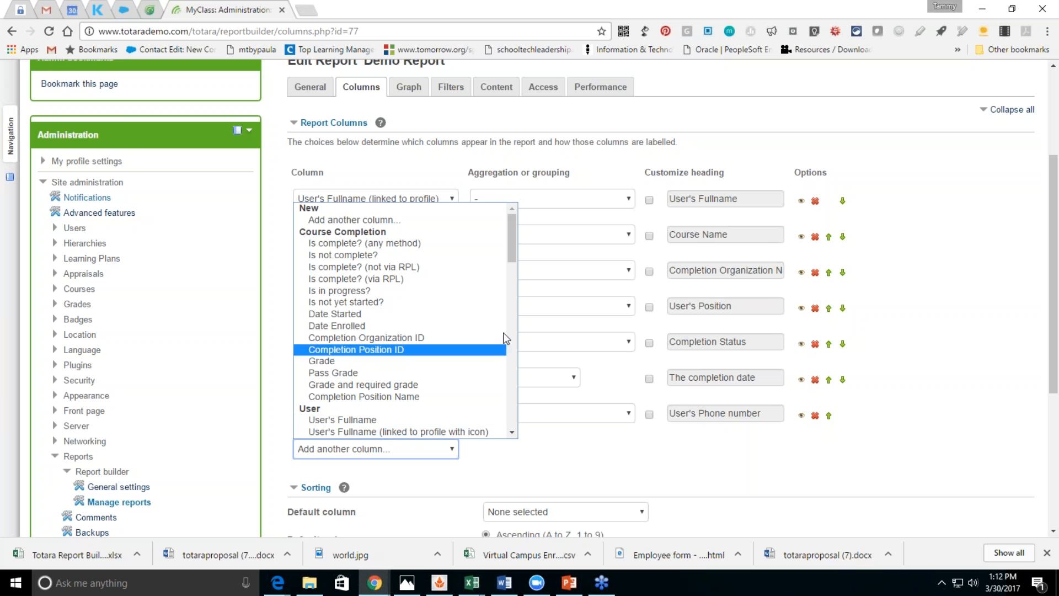
{"action": "left_click_drag", "start_coordinate": [513, 239], "coordinate": [519, 399]}
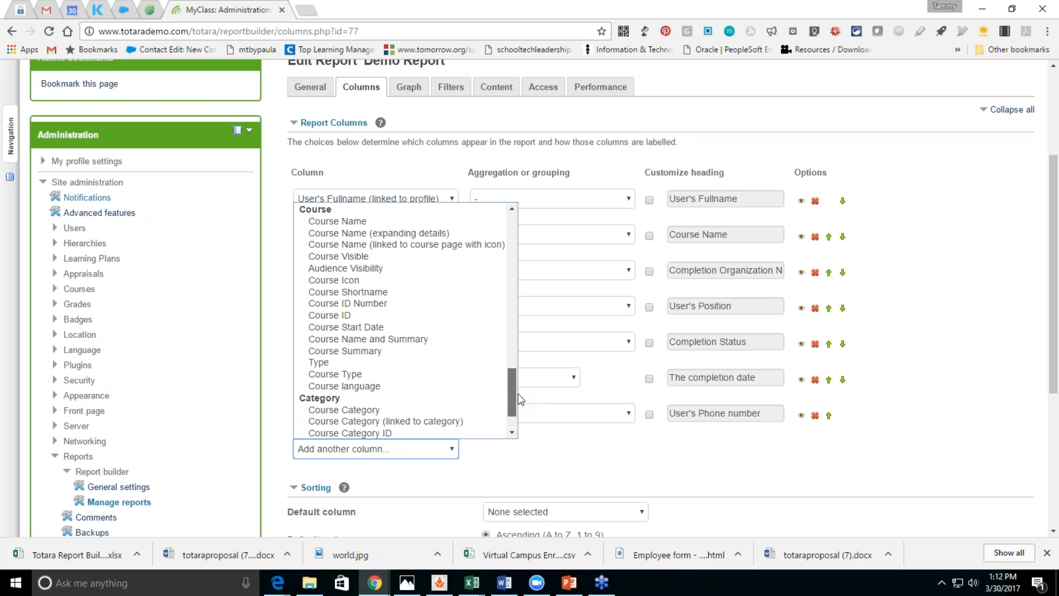
{"action": "left_click_drag", "start_coordinate": [518, 394], "coordinate": [515, 427]}
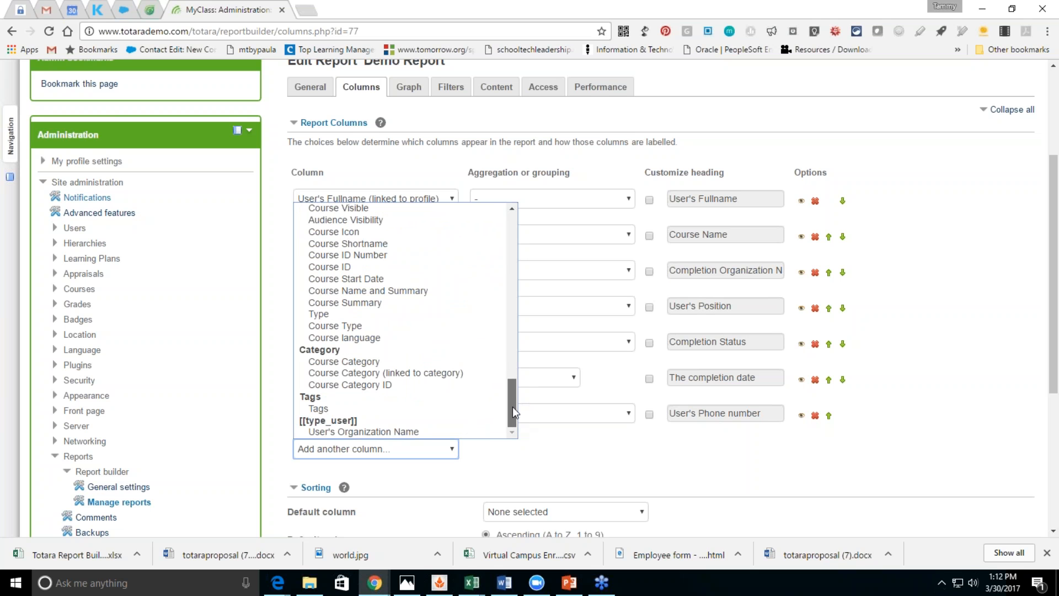
{"action": "left_click_drag", "start_coordinate": [512, 408], "coordinate": [540, 226]}
{"action": "key", "text": "Escape"}
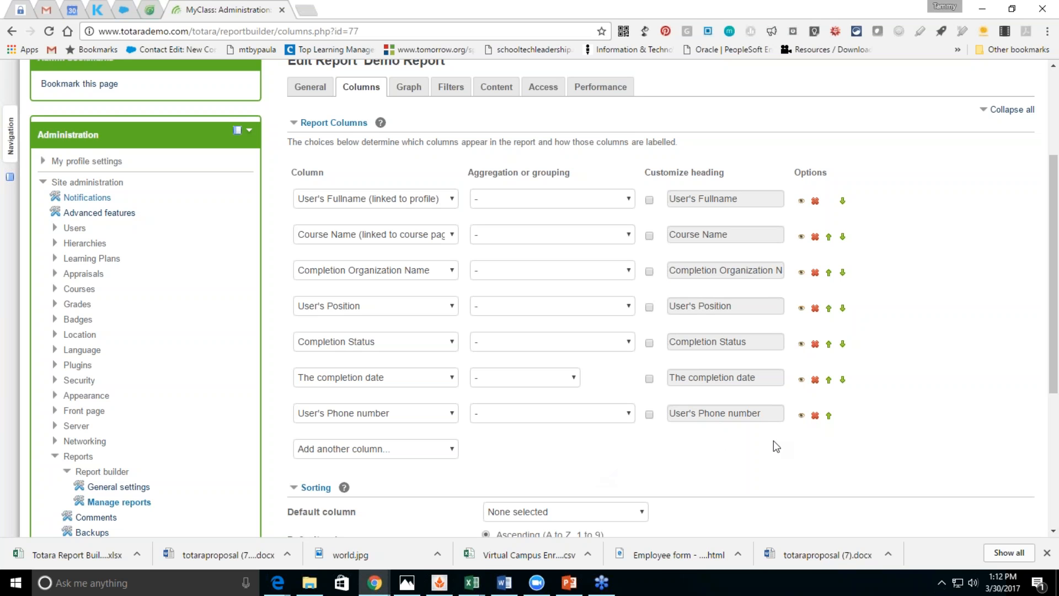
Step: Move the User's Phone number column above Completion Status and set the Completion Status aggregation to Count unique
{"action": "left_click", "coordinate": [828, 416]}
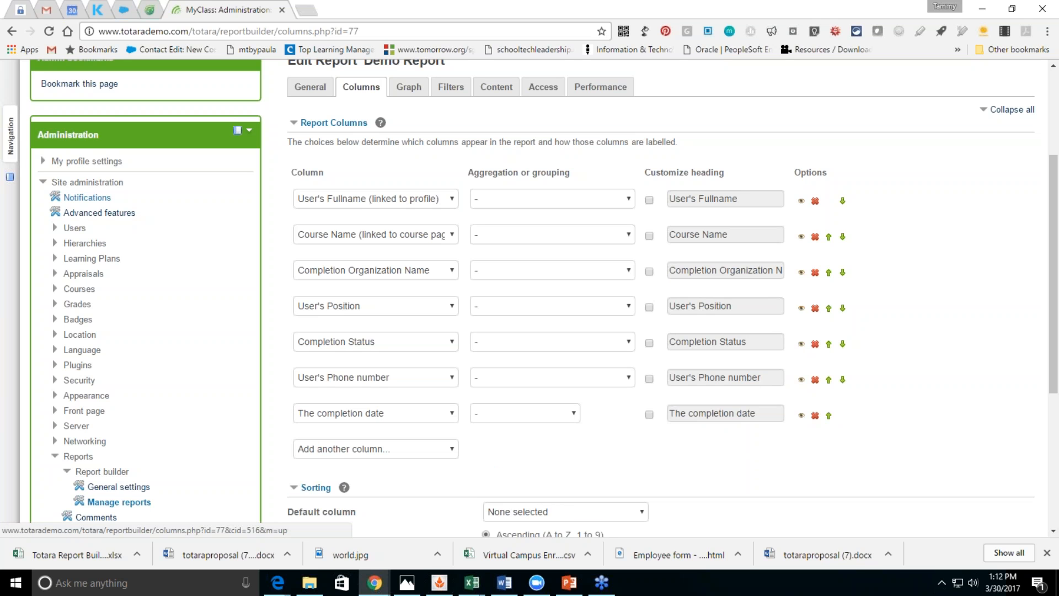
{"action": "left_click", "coordinate": [829, 380]}
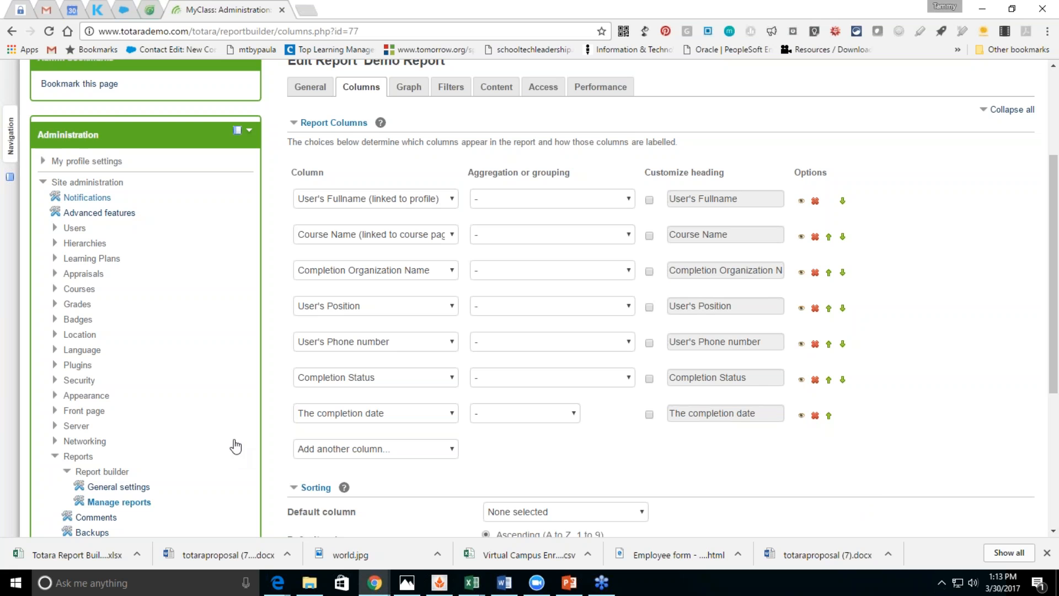
{"action": "left_click", "coordinate": [504, 384]}
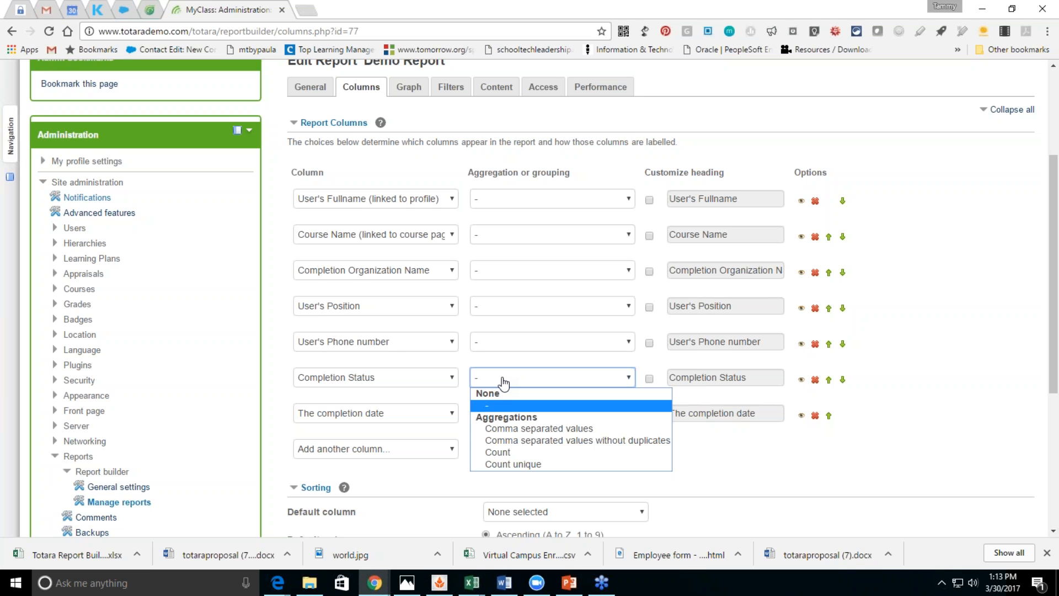
{"action": "left_click", "coordinate": [508, 466]}
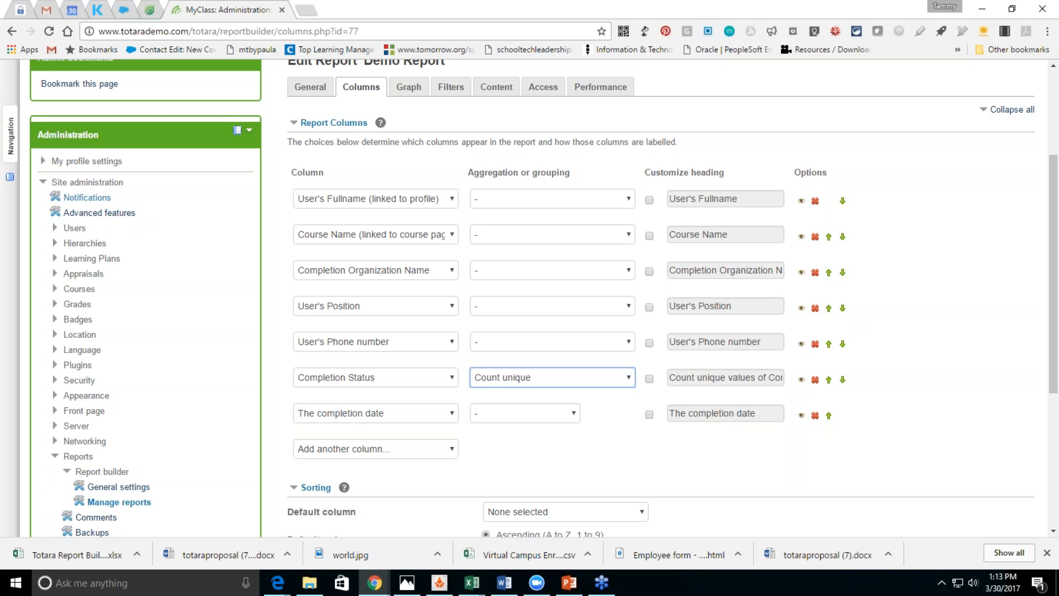
Step: Customize the heading of the User's Fullname column in the Demo Report as Name
{"action": "left_click", "coordinate": [650, 200]}
{"action": "left_click_drag", "start_coordinate": [743, 199], "coordinate": [671, 200]}
{"action": "key", "text": "BackSpace"}
{"action": "type", "text": "Name"}
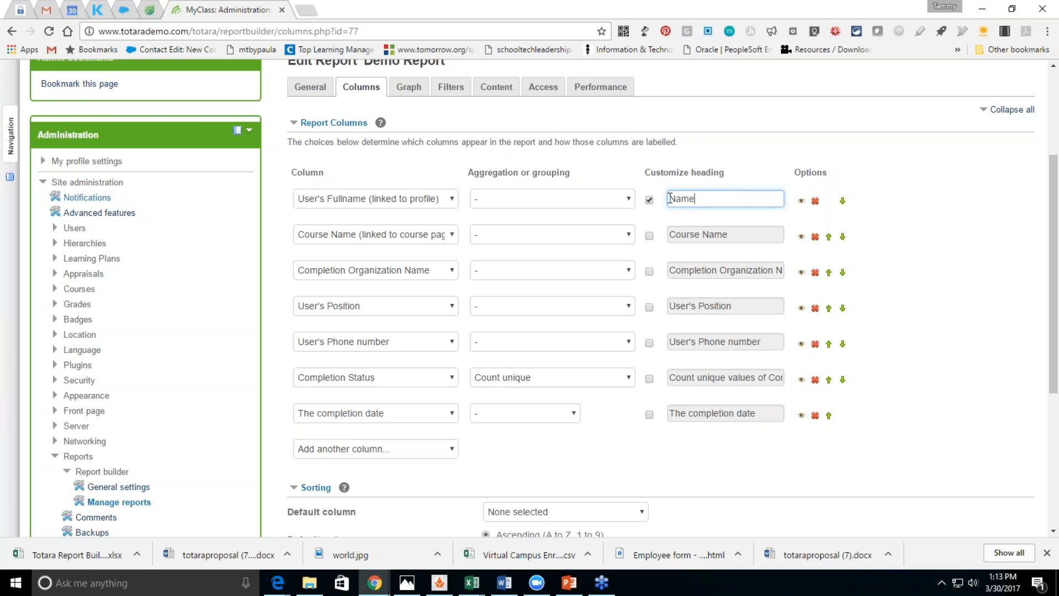
Step: Customize the heading of the Course Name column as Compliance Course
{"action": "left_click", "coordinate": [650, 235]}
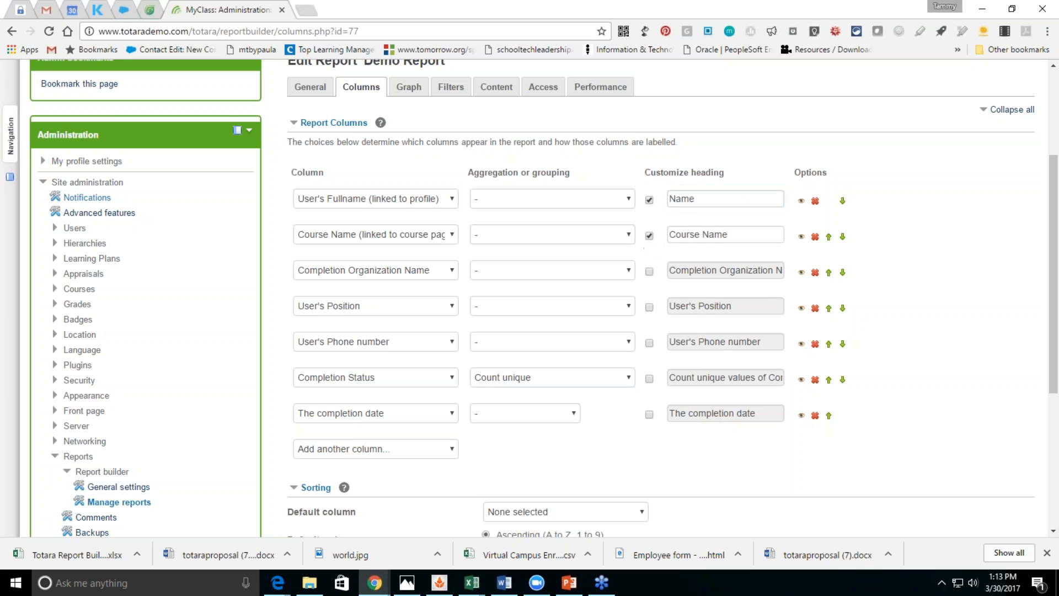
{"action": "left_click_drag", "start_coordinate": [750, 235], "coordinate": [670, 234]}
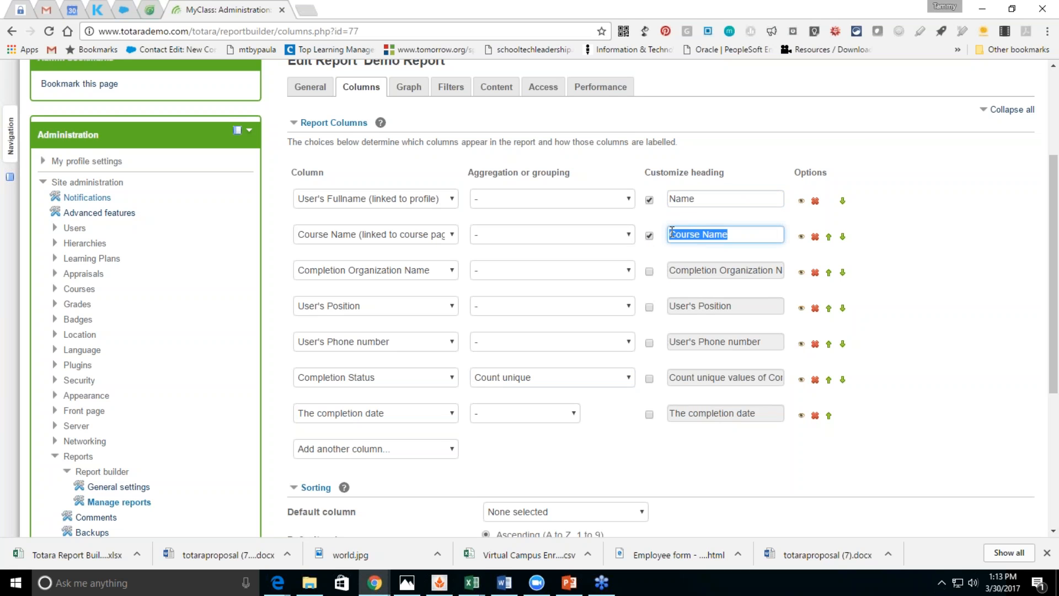
{"action": "key", "text": "BackSpace"}
{"action": "type", "text": "Comple"}
{"action": "key", "text": "BackSpace"}
{"action": "key", "text": "BackSpace"}
{"action": "type", "text": "lian"}
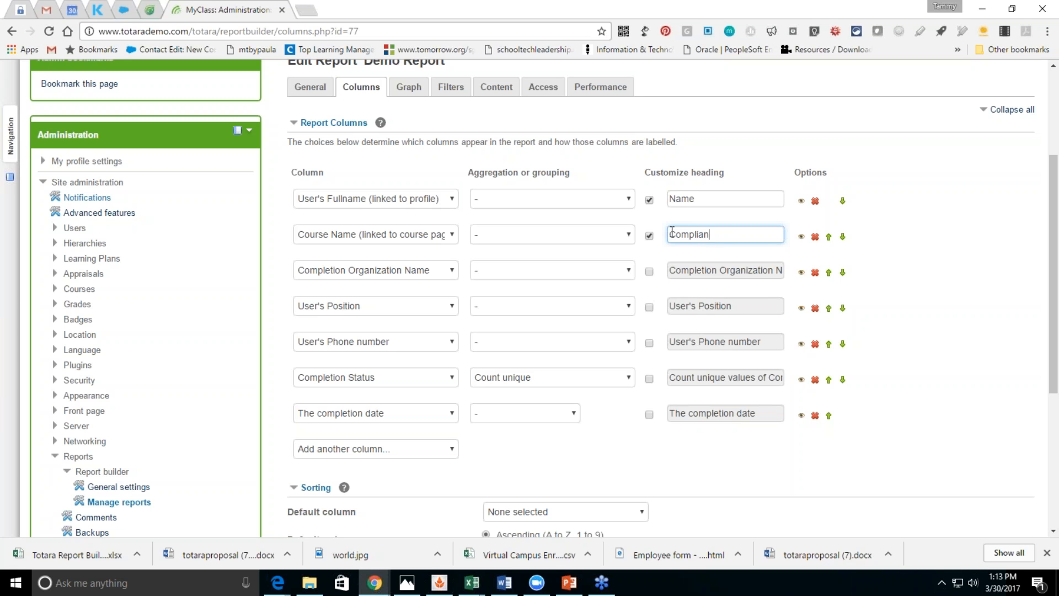
{"action": "type", "text": "ce Course"}
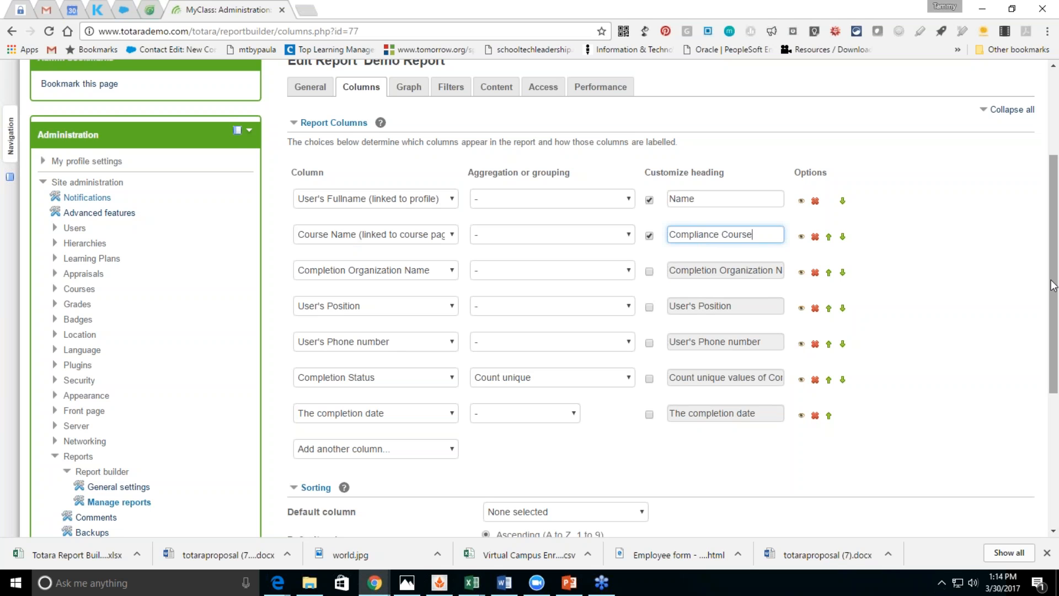
Step: Set the default sorting column to User's Fullname (linked to profile) and save the column changes
{"action": "left_click_drag", "start_coordinate": [1054, 285], "coordinate": [1056, 310]}
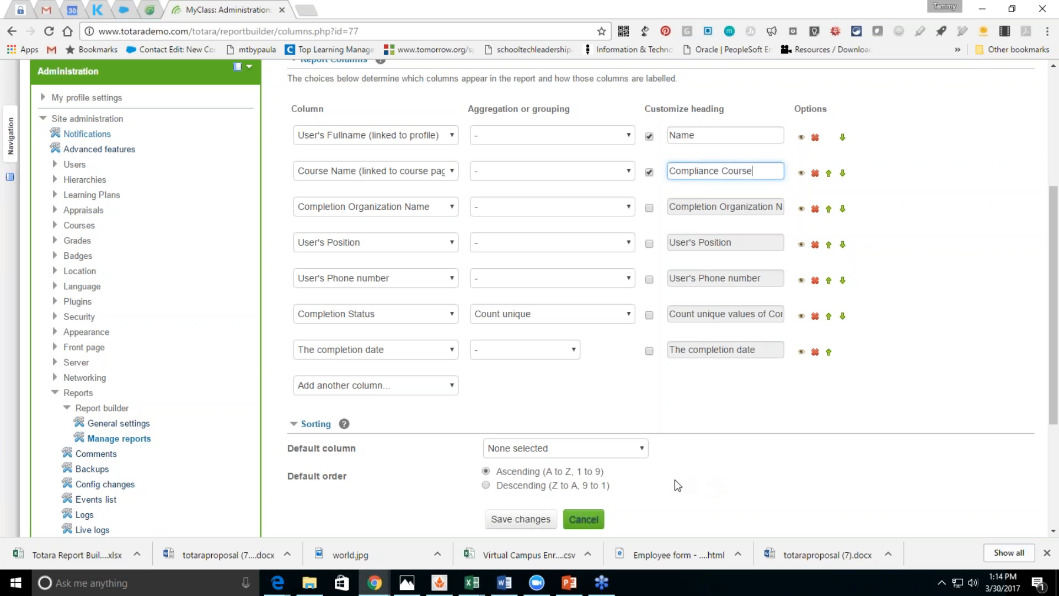
{"action": "left_click", "coordinate": [540, 460]}
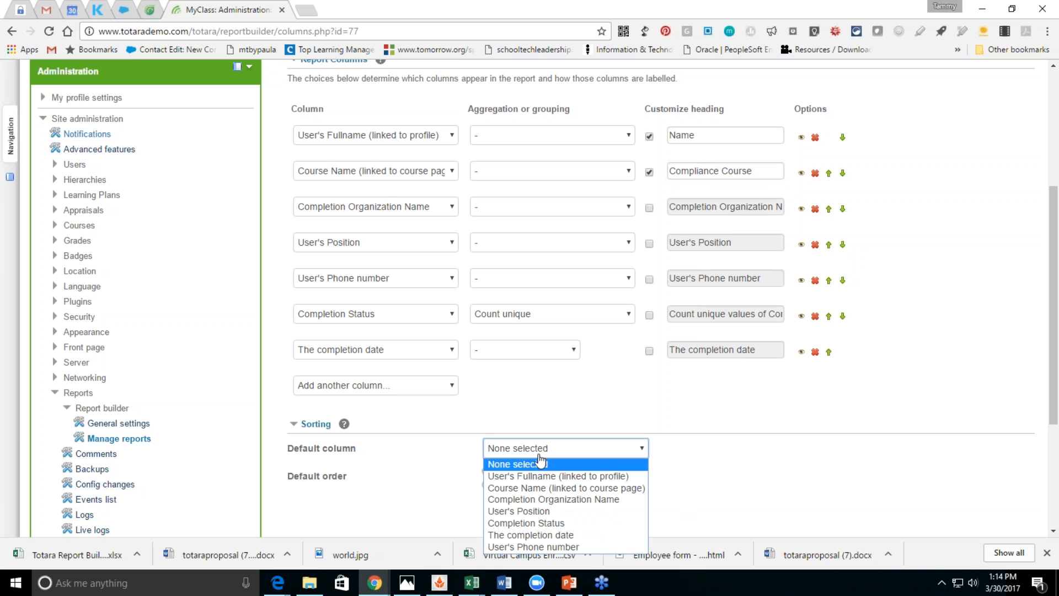
{"action": "left_click", "coordinate": [540, 477]}
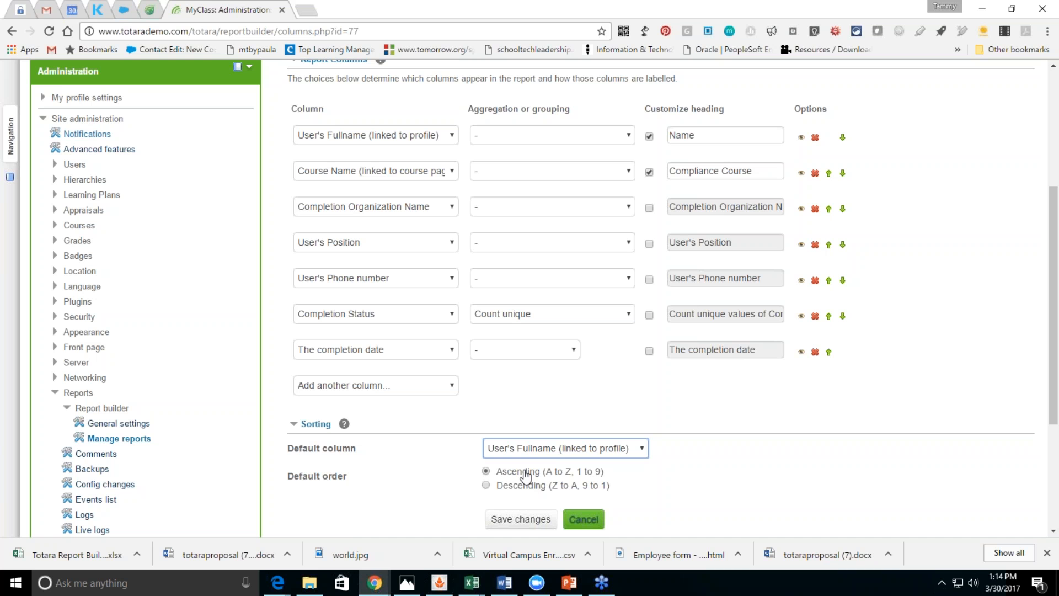
{"action": "left_click", "coordinate": [529, 520]}
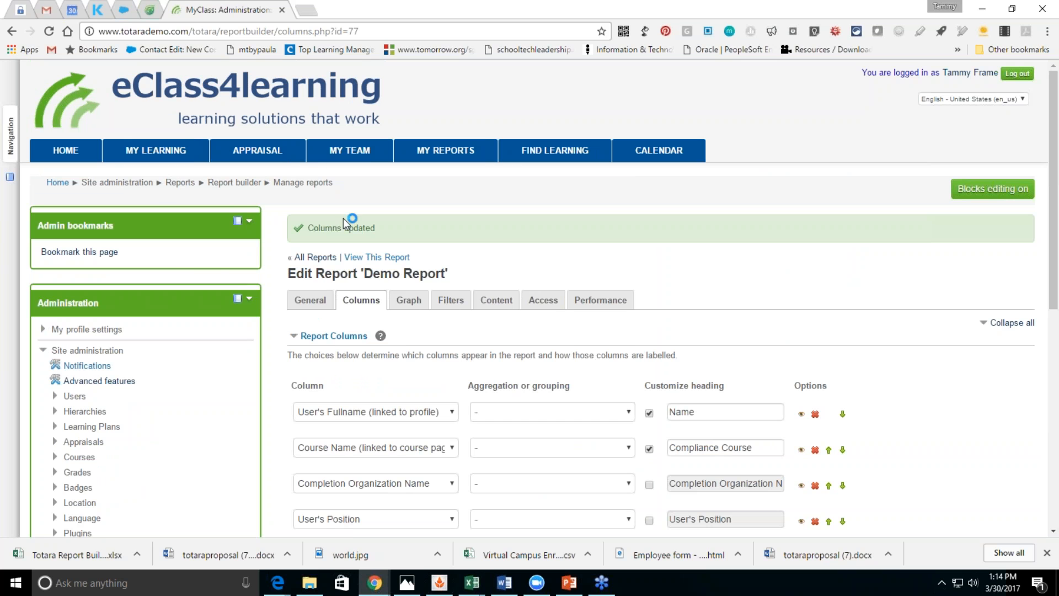
Step: View the Demo Report to check its columns, headings and records, and return to its column settings
{"action": "left_click", "coordinate": [360, 258]}
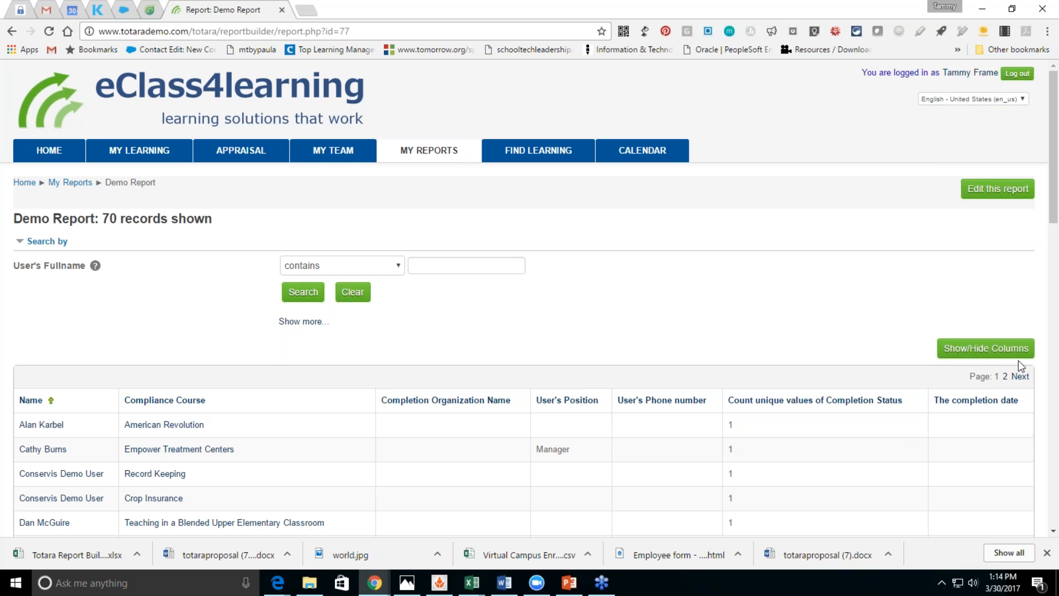
{"action": "left_click_drag", "start_coordinate": [1054, 212], "coordinate": [1054, 471]}
{"action": "left_click_drag", "start_coordinate": [1054, 421], "coordinate": [1054, 160]}
{"action": "left_click", "coordinate": [11, 32]}
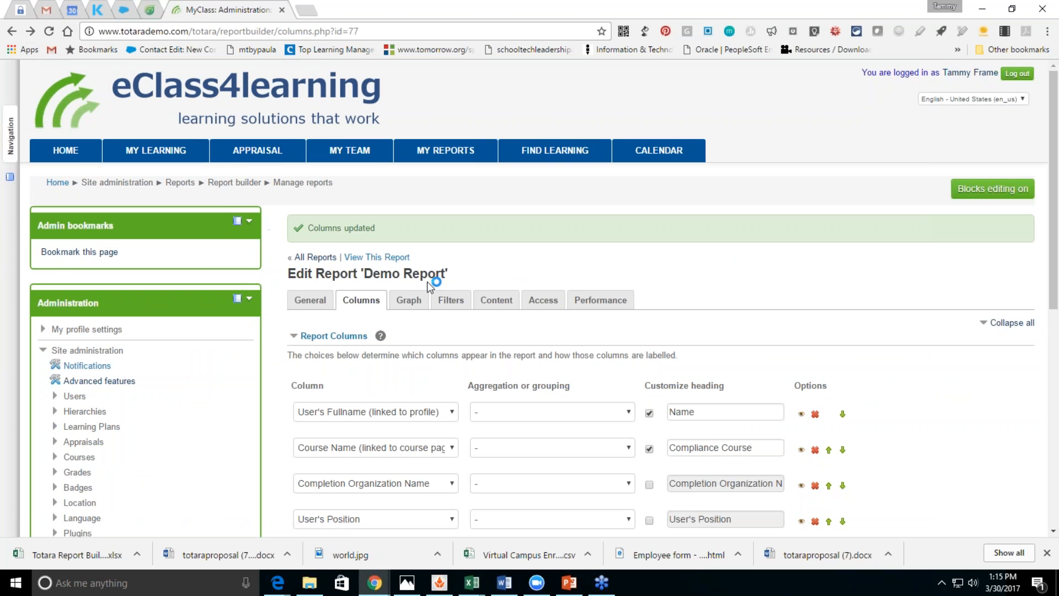
Step: Try to save a Horizontal bar graph for the report with Count unique values of Completion Status as its category
{"action": "left_click", "coordinate": [409, 304]}
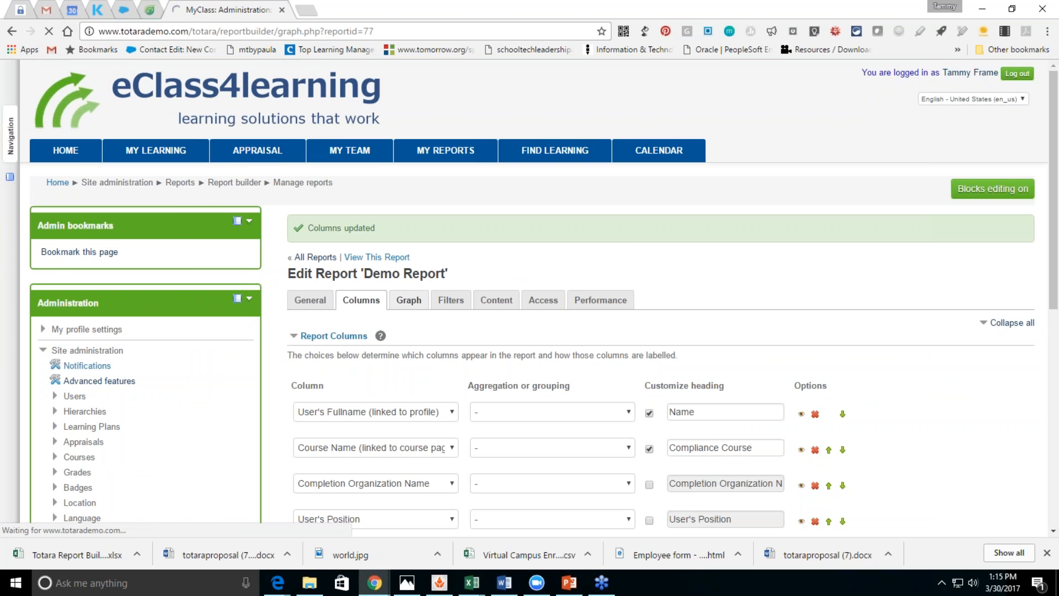
{"action": "left_click", "coordinate": [532, 303]}
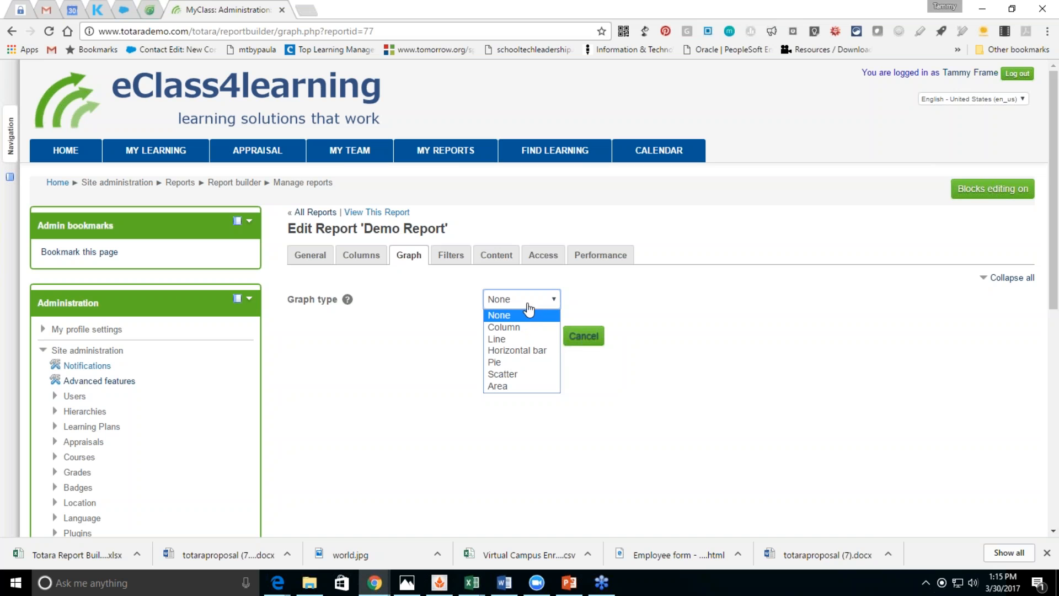
{"action": "left_click", "coordinate": [519, 351]}
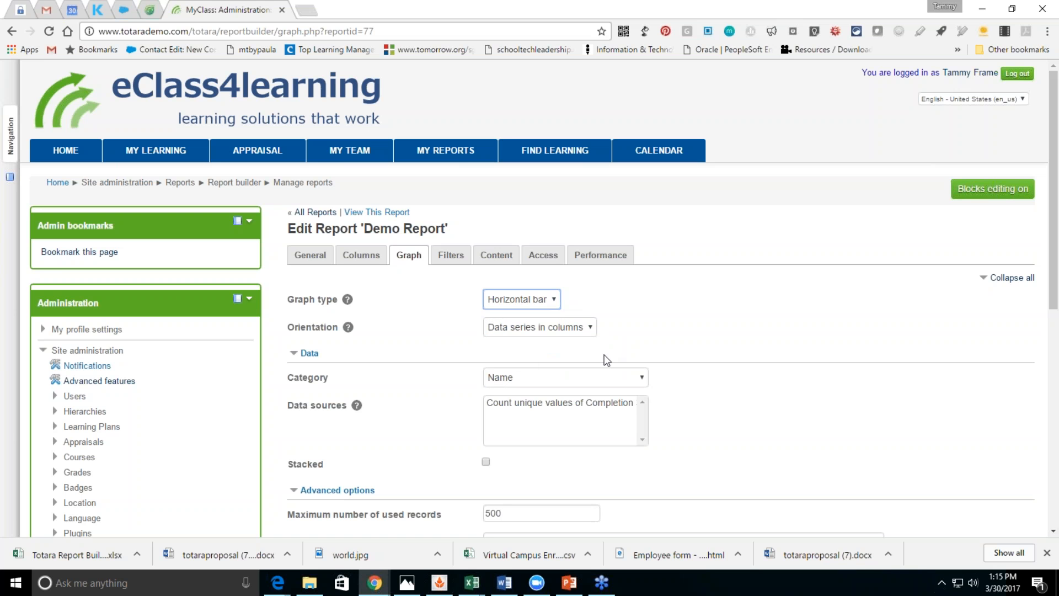
{"action": "left_click", "coordinate": [630, 379]}
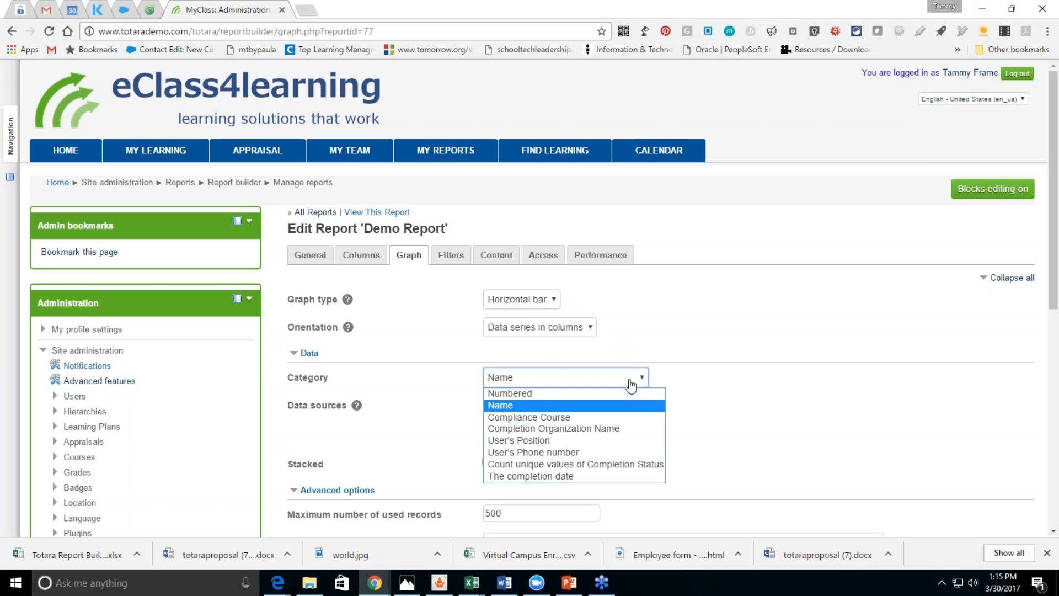
{"action": "left_click", "coordinate": [603, 465]}
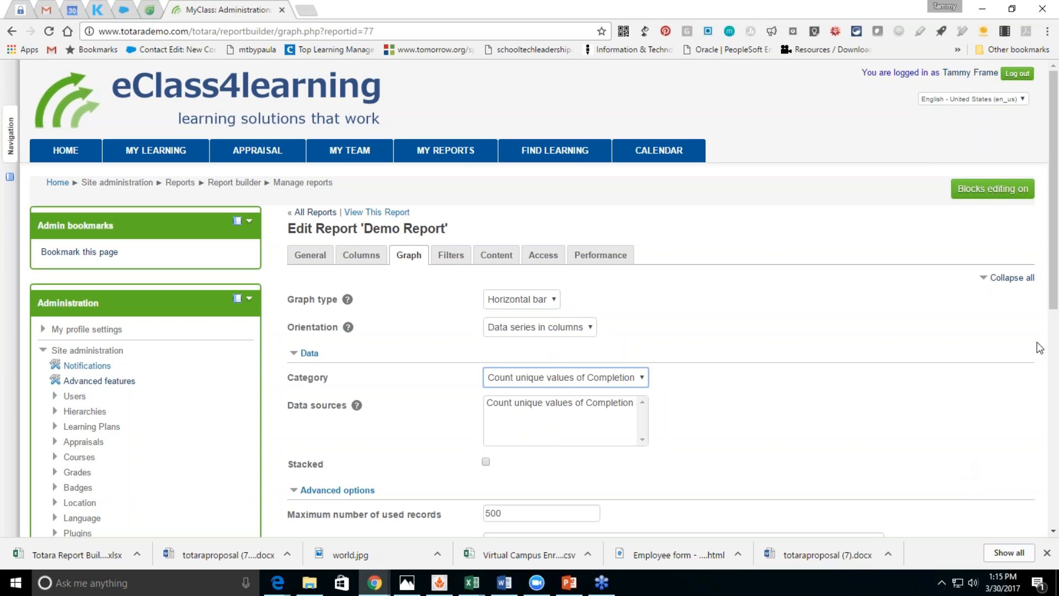
{"action": "scroll", "coordinate": [1054, 296], "scroll_direction": "down", "scroll_amount": 3}
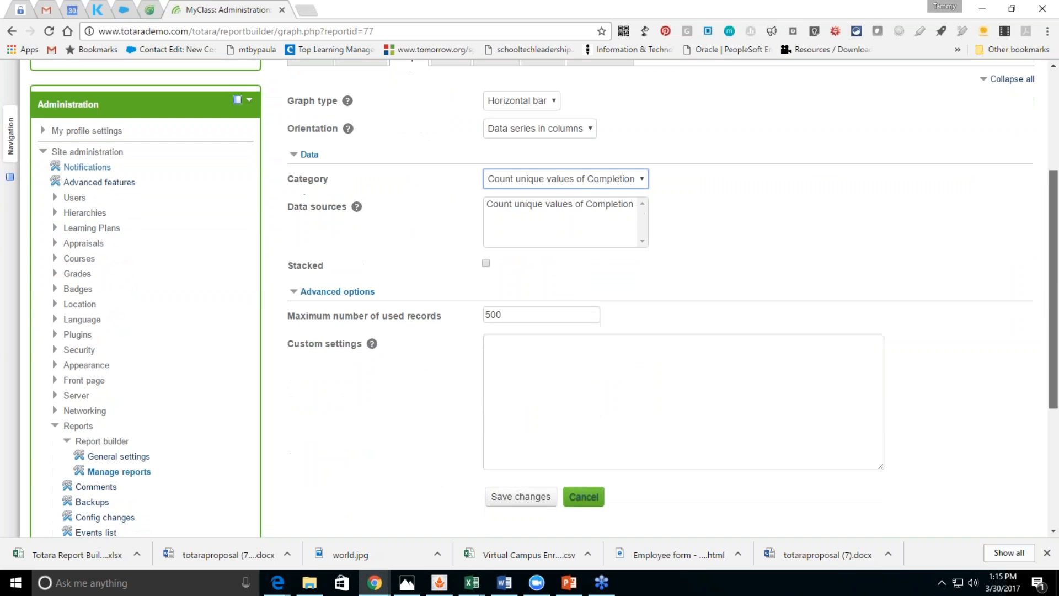
{"action": "left_click", "coordinate": [634, 180]}
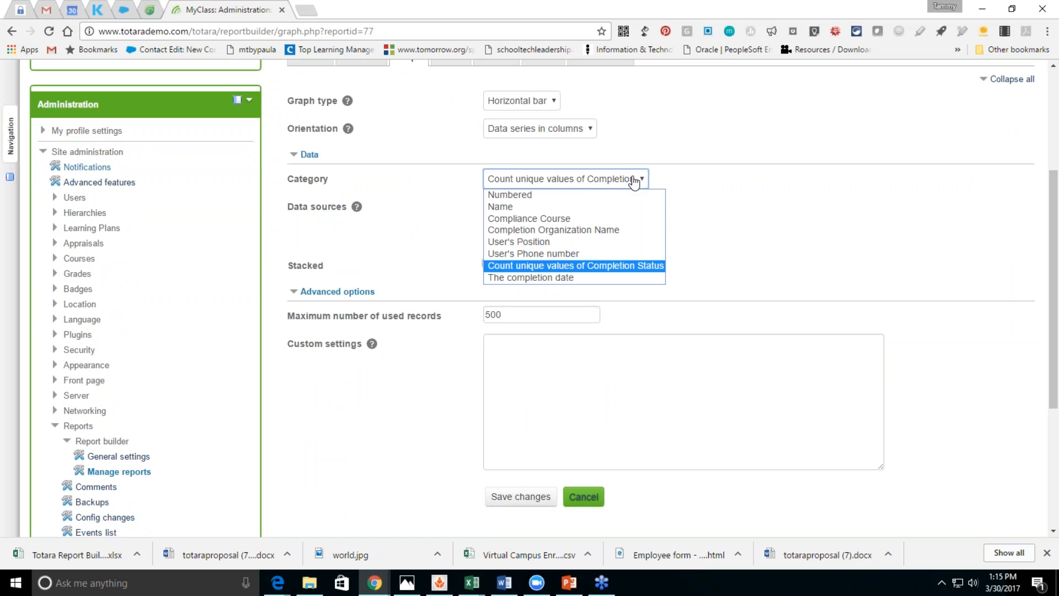
{"action": "left_click", "coordinate": [634, 180]}
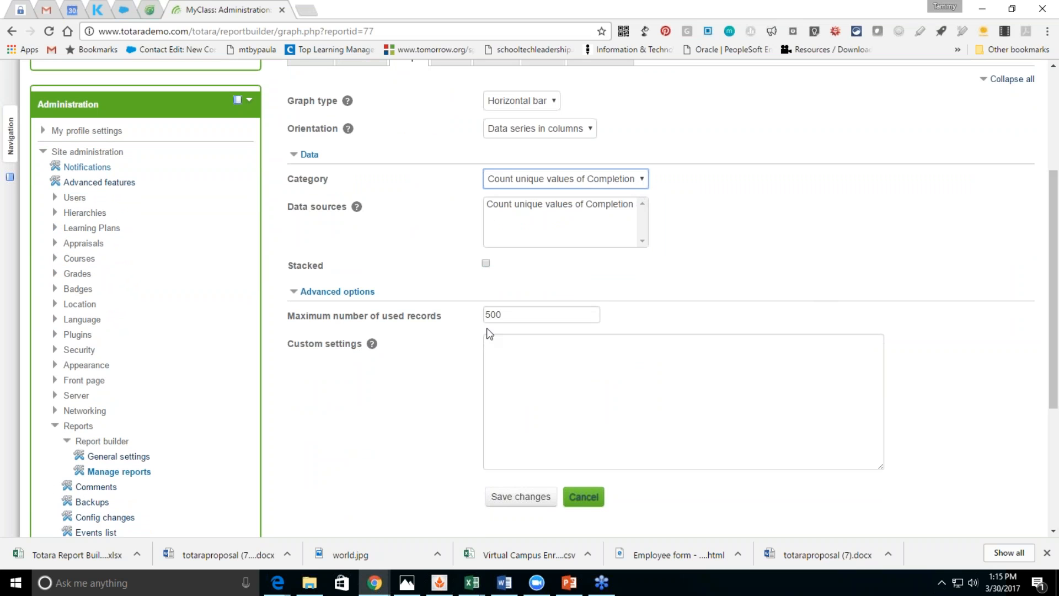
{"action": "left_click", "coordinate": [503, 498]}
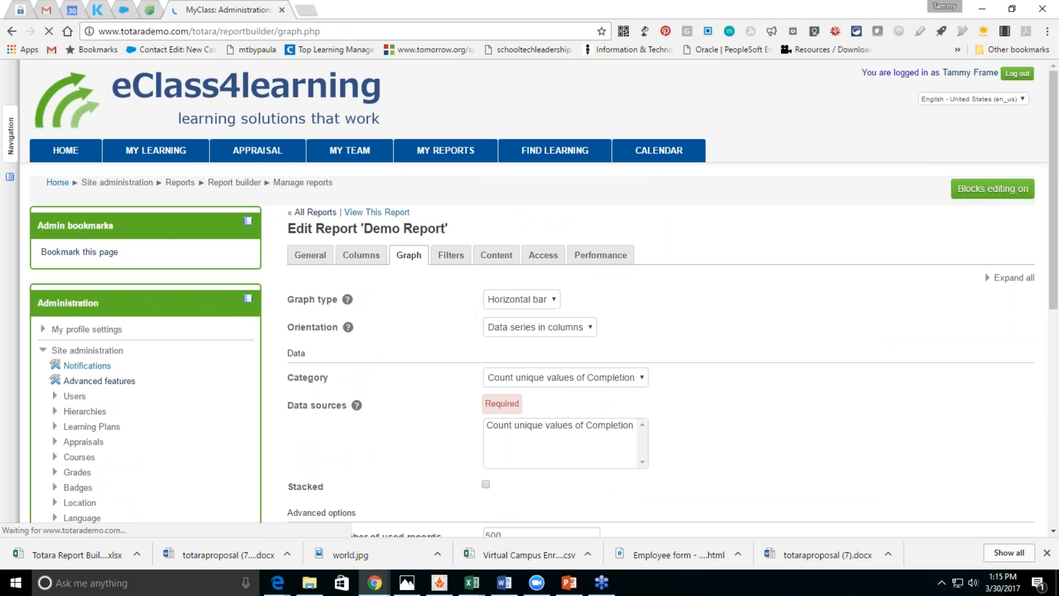
Step: Try to save the graph with Compliance Course as its category
{"action": "left_click", "coordinate": [600, 385]}
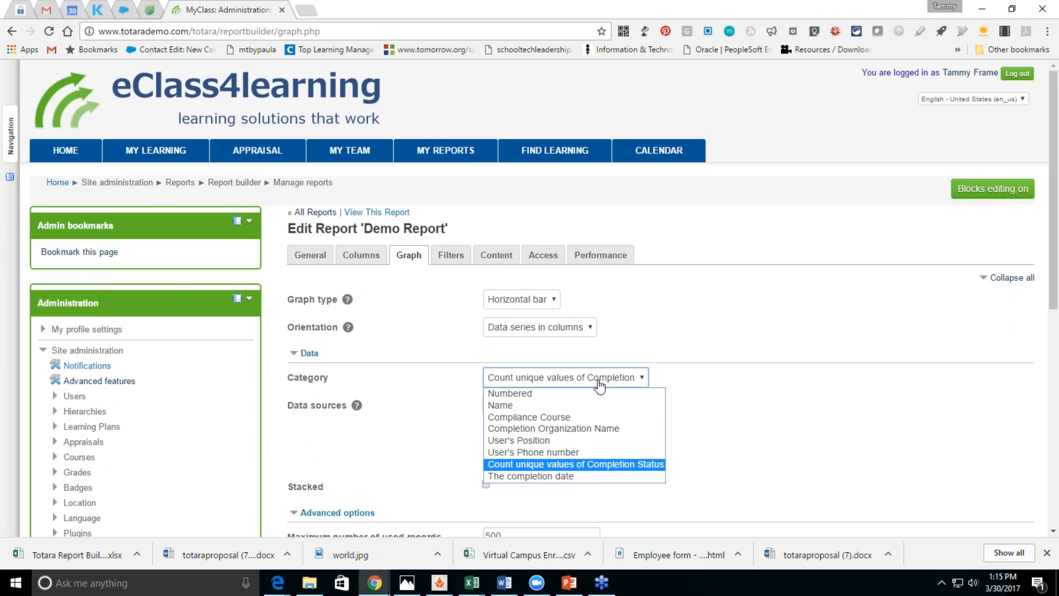
{"action": "left_click", "coordinate": [589, 416]}
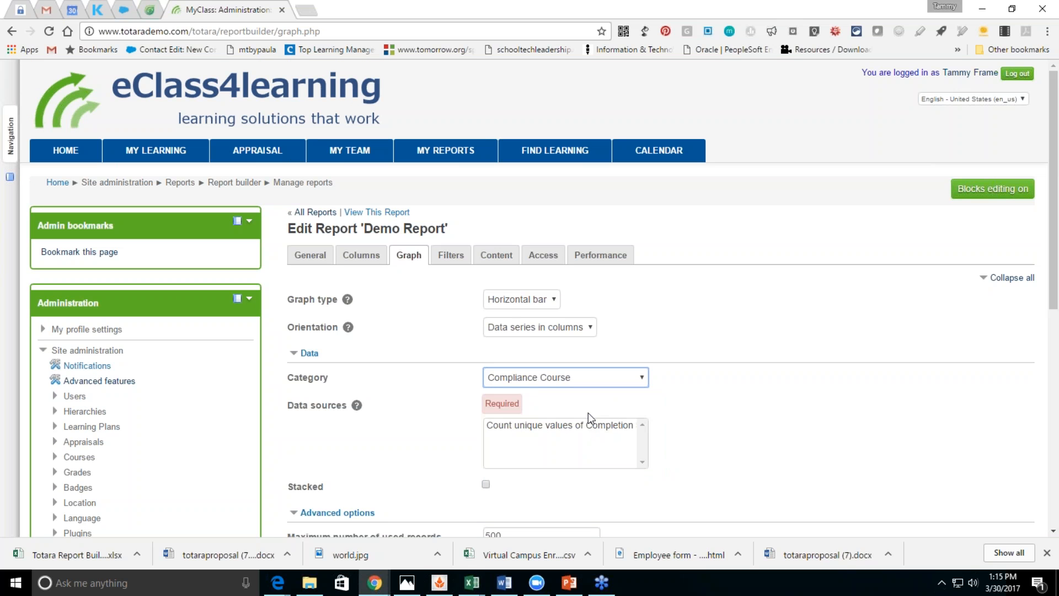
{"action": "scroll", "coordinate": [1054, 312], "scroll_direction": "down", "scroll_amount": 6}
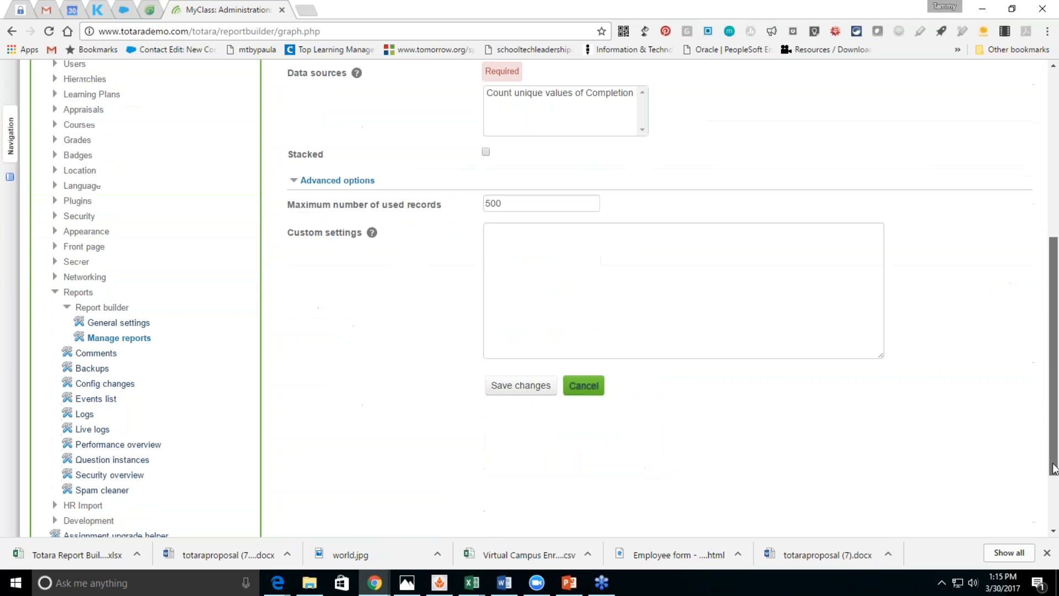
{"action": "left_click", "coordinate": [508, 386]}
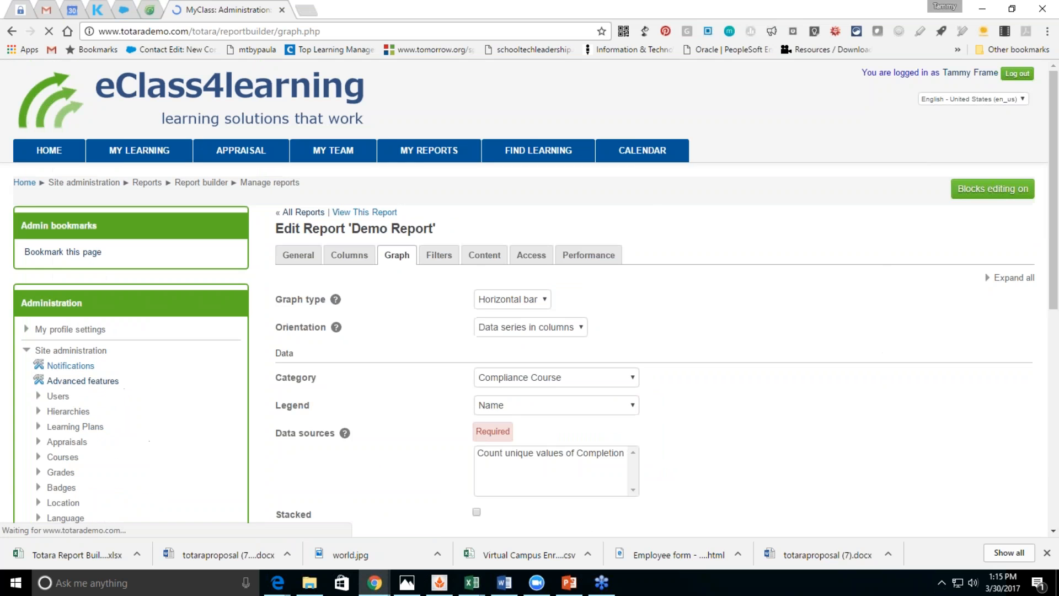
Step: Try to save the graph with Numbered as its category
{"action": "left_click", "coordinate": [508, 384]}
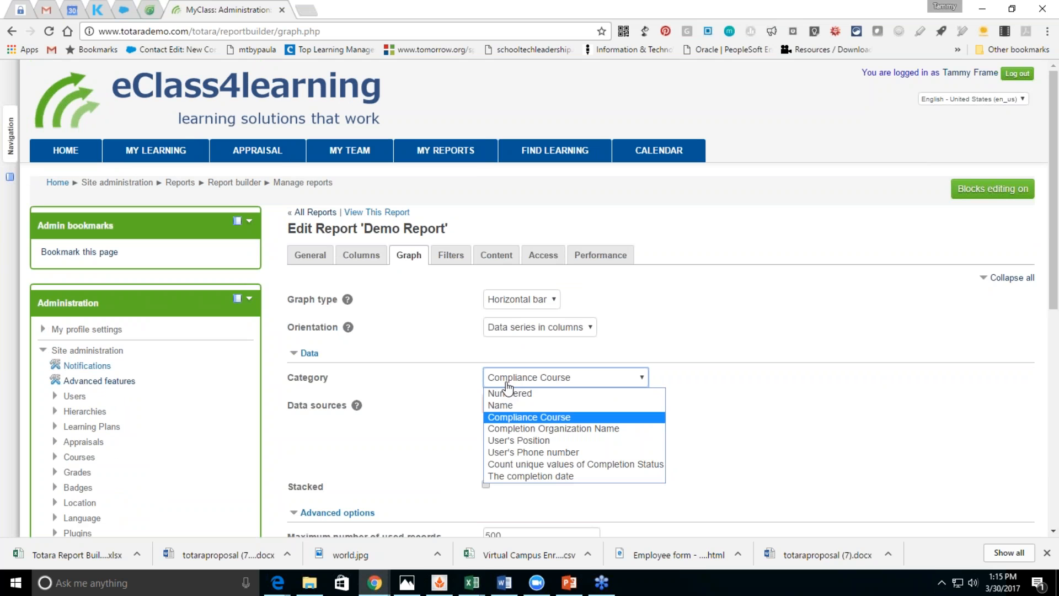
{"action": "left_click", "coordinate": [529, 392]}
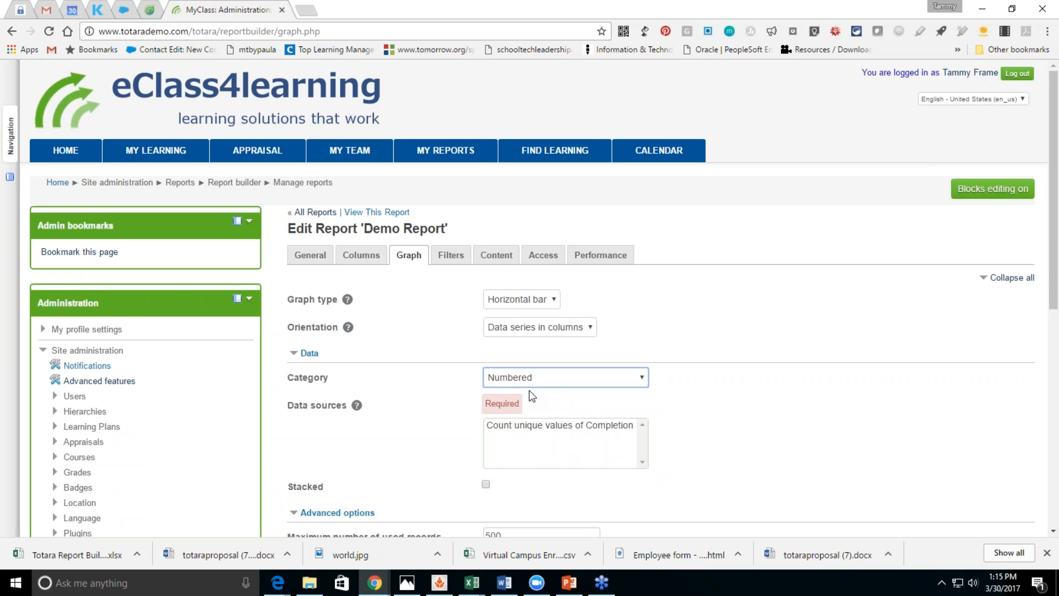
{"action": "scroll", "coordinate": [1055, 290], "scroll_direction": "down", "scroll_amount": 5}
{"action": "left_click", "coordinate": [521, 419]}
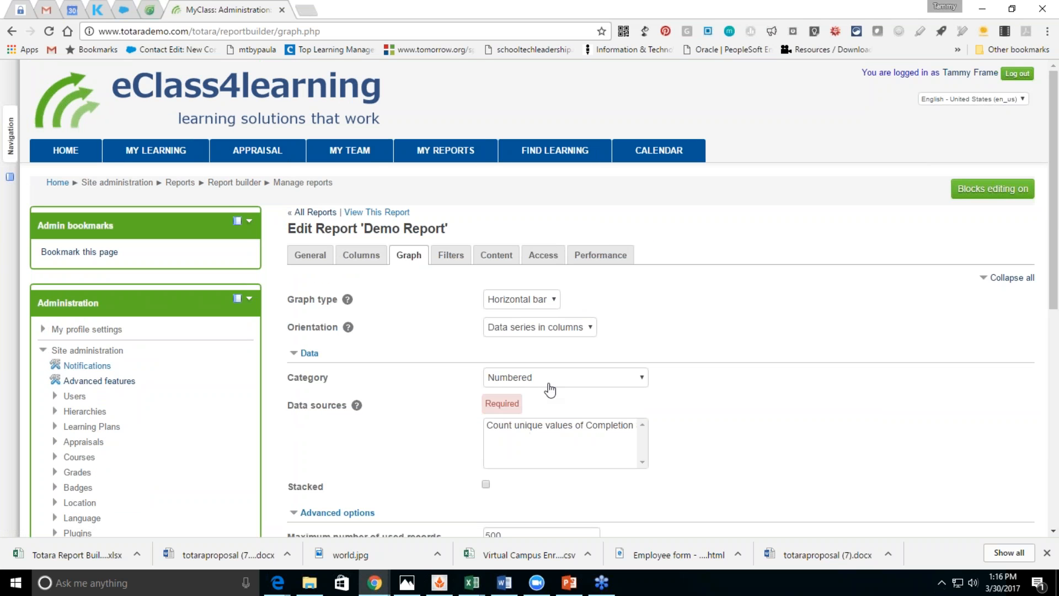
Step: Change the graph category back to Compliance Course and try to save the graph settings again
{"action": "left_click", "coordinate": [549, 381]}
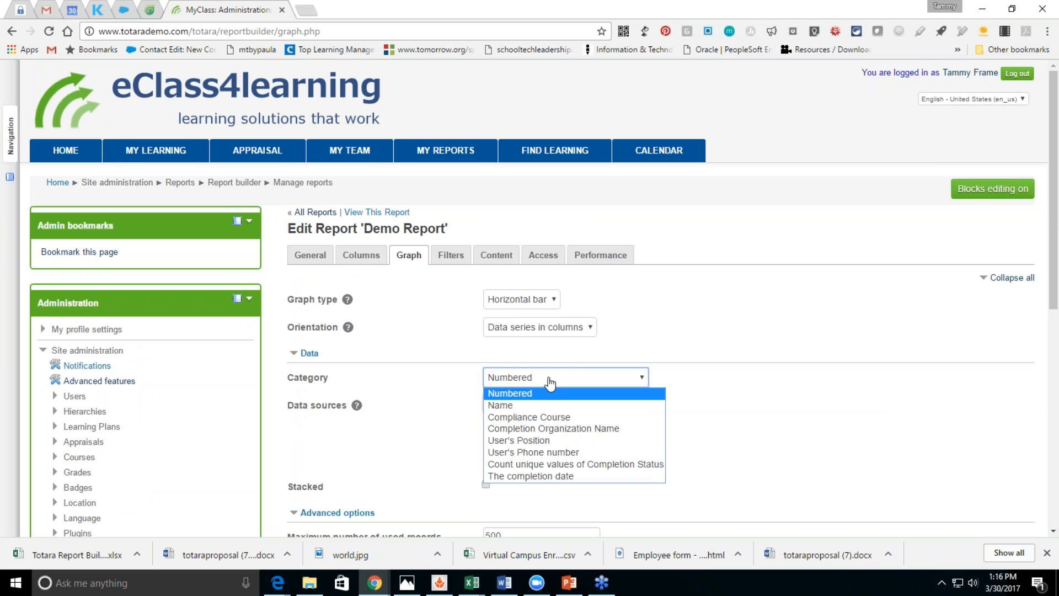
{"action": "left_click", "coordinate": [539, 416]}
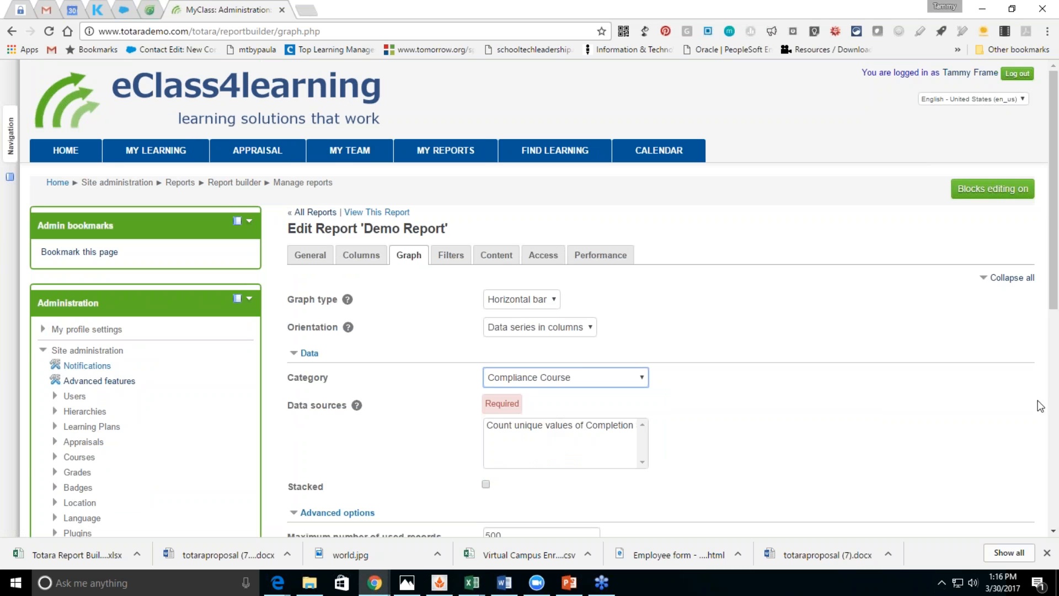
{"action": "scroll", "coordinate": [1052, 303], "scroll_direction": "down", "scroll_amount": 5}
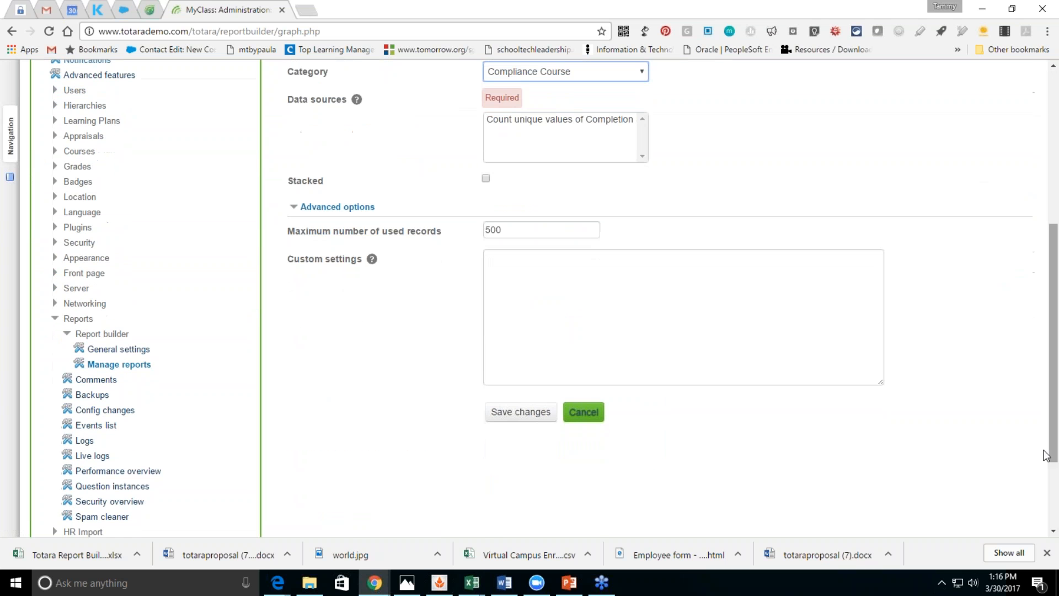
{"action": "left_click", "coordinate": [518, 418]}
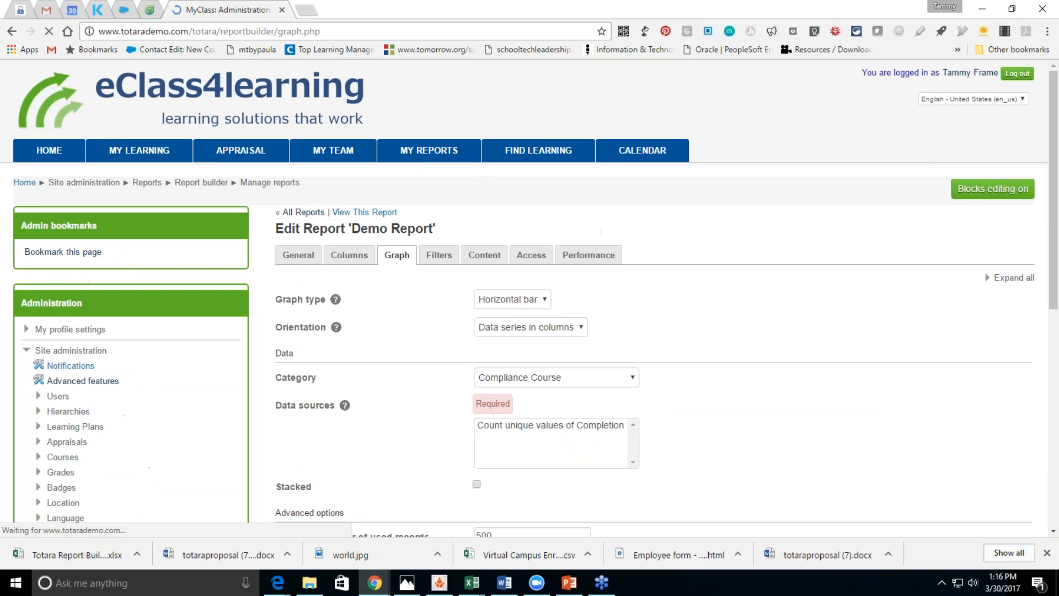
Step: Examine the Demo Report's standard filter options, including the search fields and their Advanced settings
{"action": "left_click", "coordinate": [448, 258]}
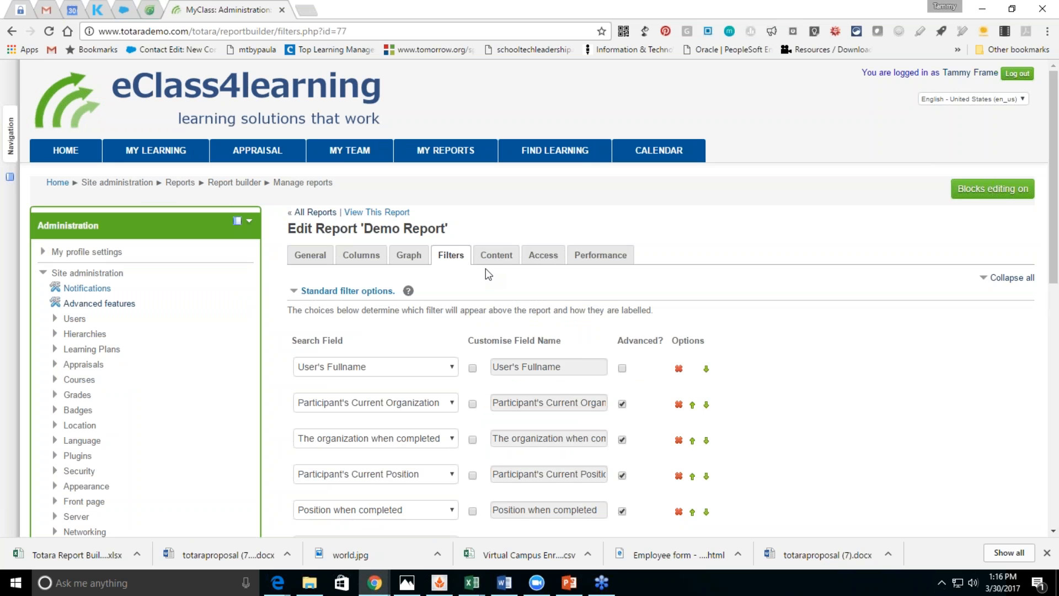
{"action": "left_click_drag", "start_coordinate": [1054, 264], "coordinate": [1047, 312]}
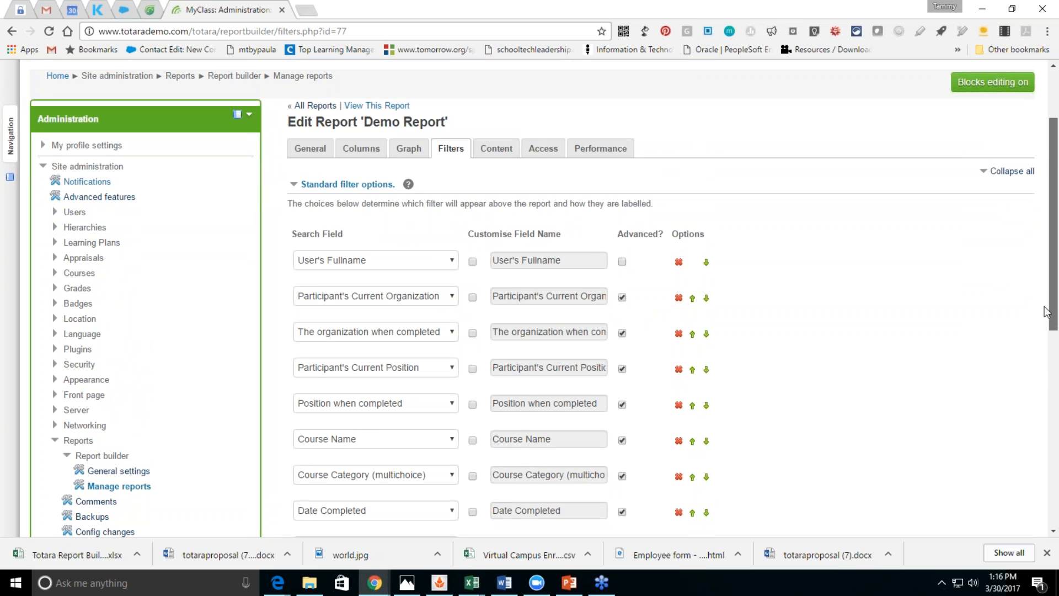
{"action": "left_click_drag", "start_coordinate": [1047, 311], "coordinate": [1058, 346]}
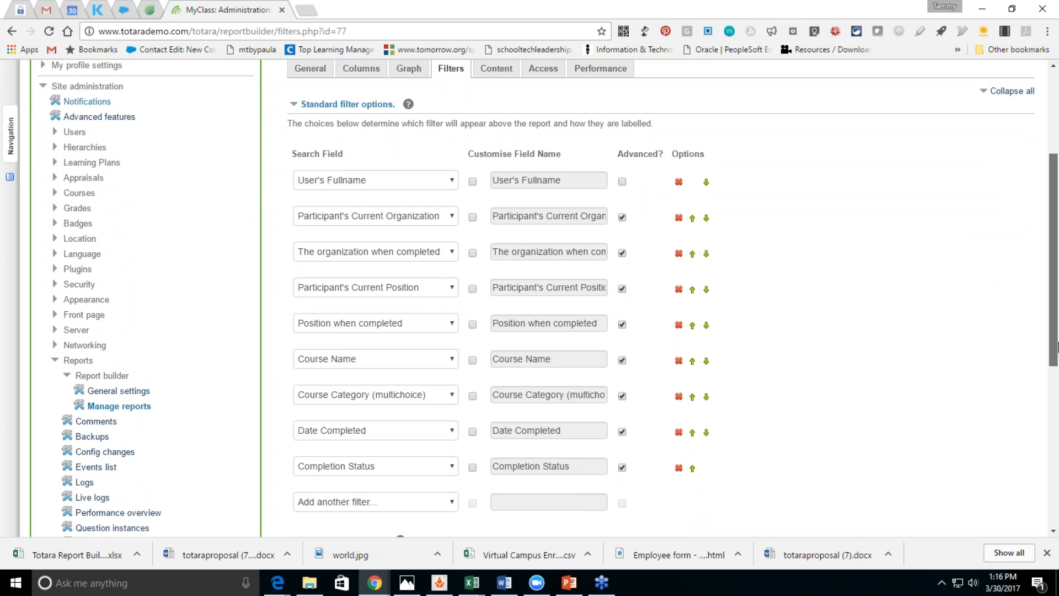
{"action": "left_click_drag", "start_coordinate": [1058, 347], "coordinate": [1044, 299]}
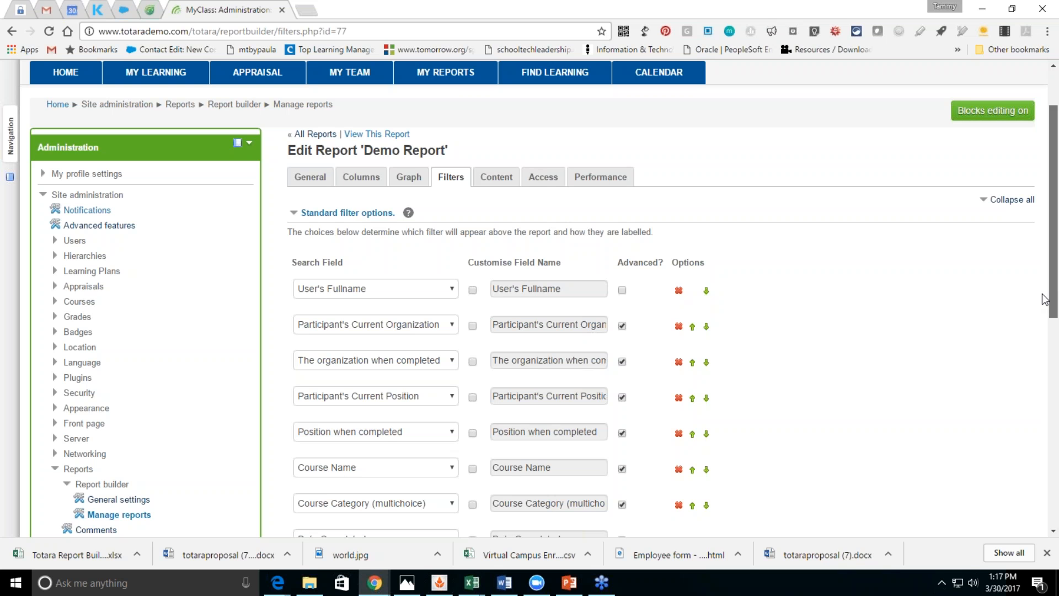
Step: Add Required Grade to the standard filters, mark it as Advanced, and save the filter changes
{"action": "left_click_drag", "start_coordinate": [1049, 298], "coordinate": [1049, 333]}
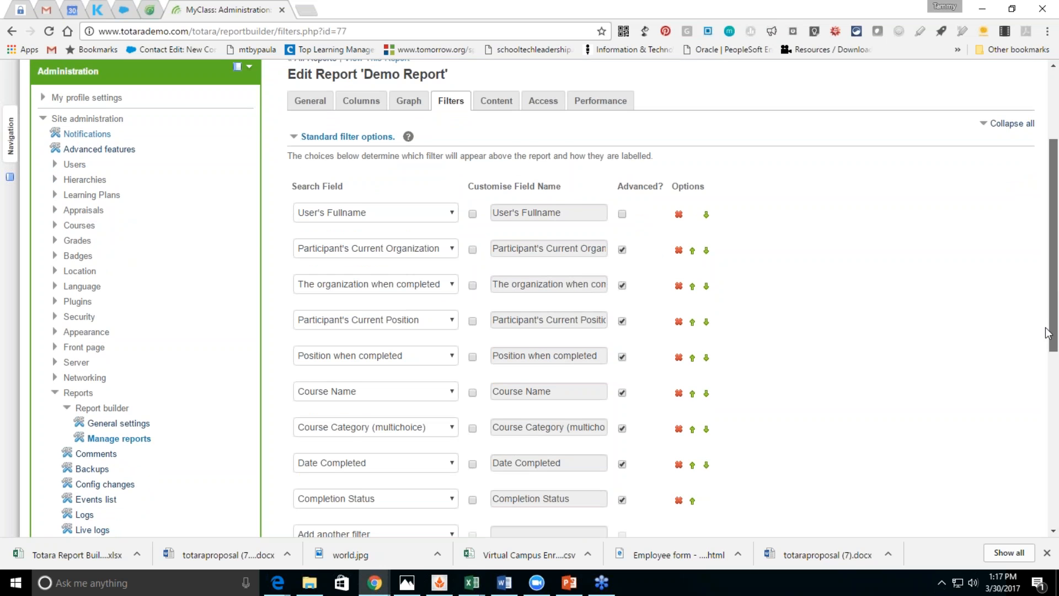
{"action": "left_click_drag", "start_coordinate": [1049, 333], "coordinate": [1048, 328]}
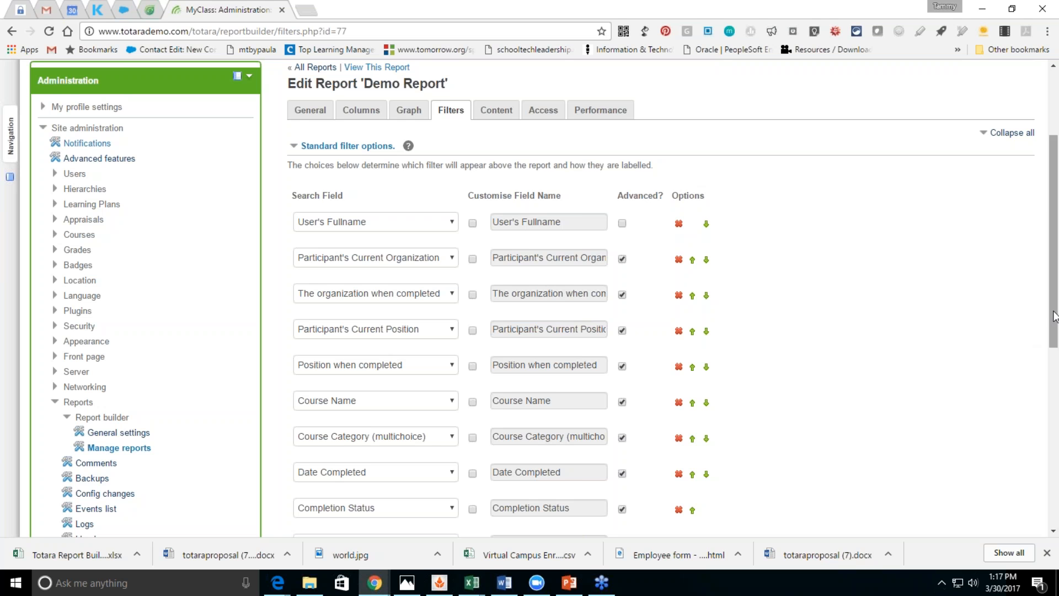
{"action": "left_click_drag", "start_coordinate": [1054, 318], "coordinate": [1052, 380]}
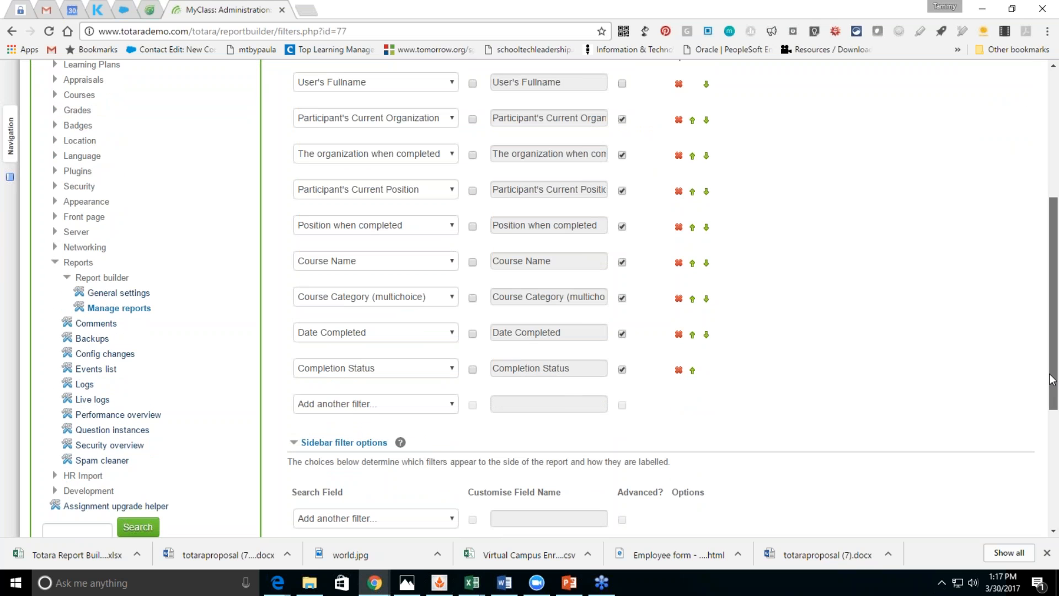
{"action": "left_click", "coordinate": [422, 410]}
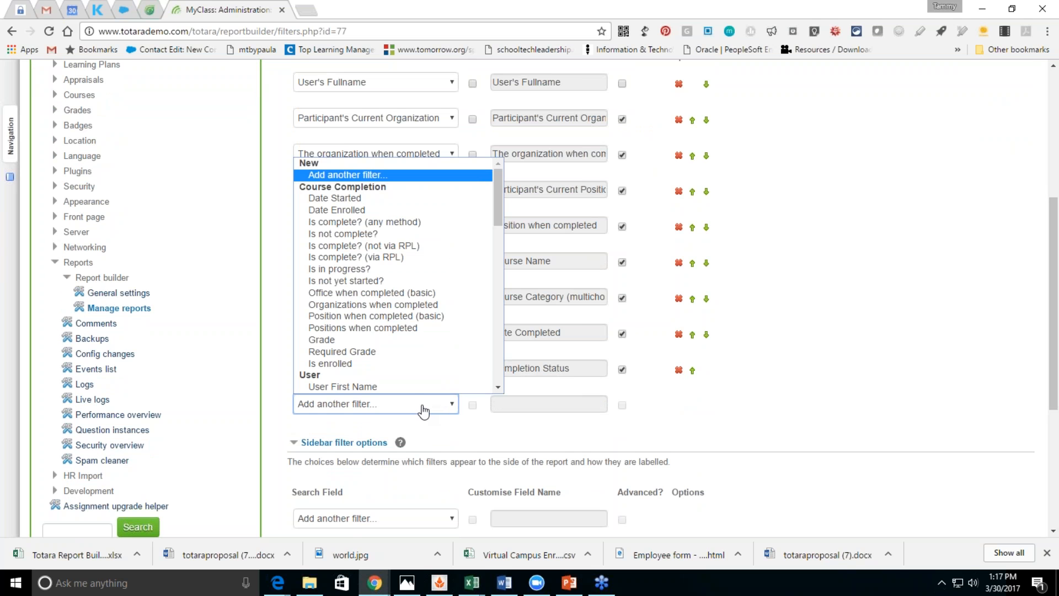
{"action": "left_click", "coordinate": [407, 353]}
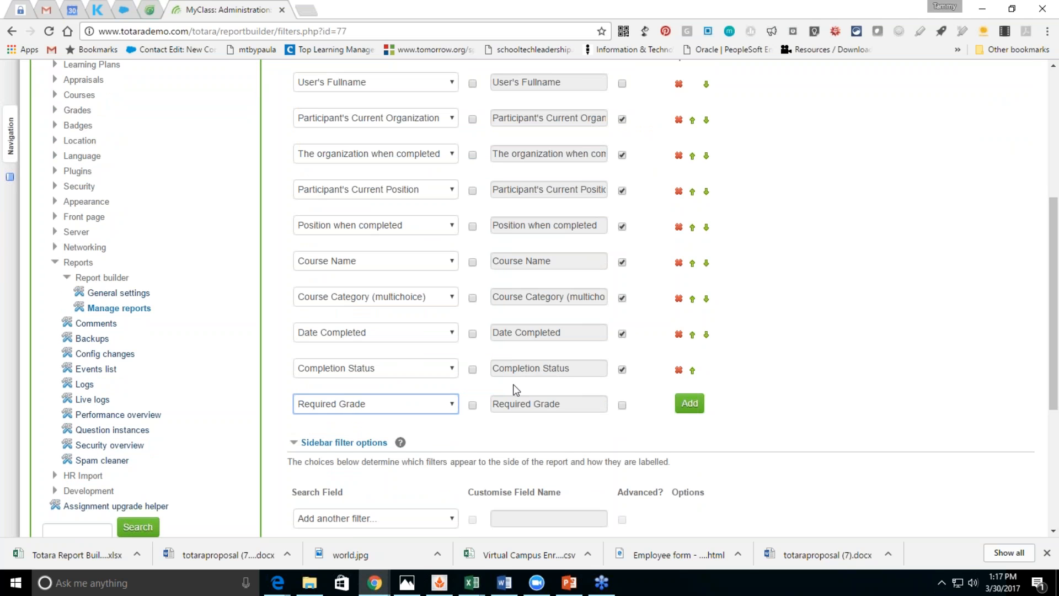
{"action": "left_click", "coordinate": [697, 403]}
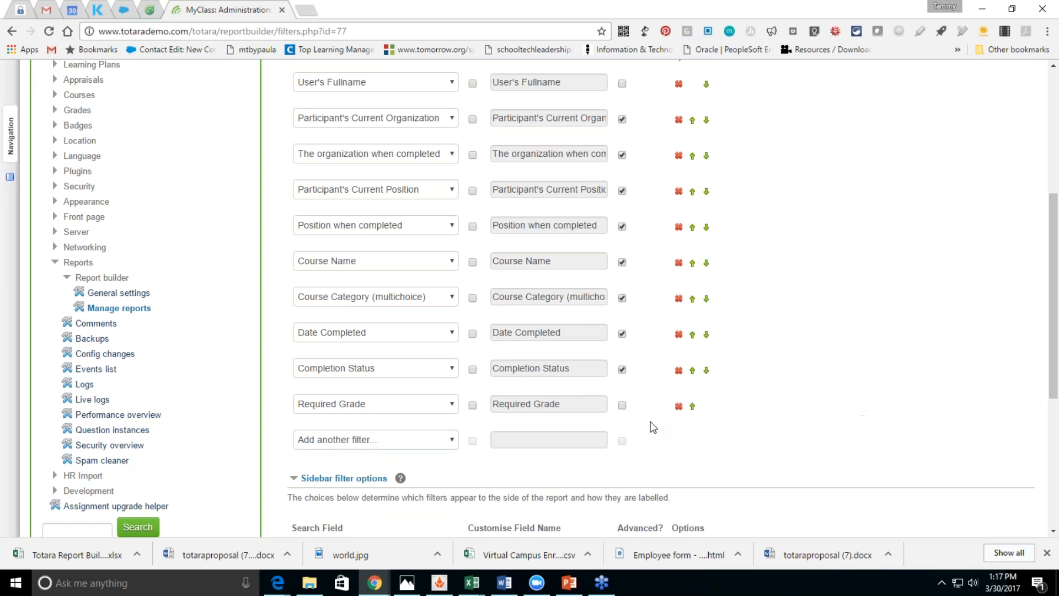
{"action": "left_click", "coordinate": [621, 405]}
{"action": "left_click_drag", "start_coordinate": [1052, 397], "coordinate": [1052, 515]}
{"action": "left_click", "coordinate": [519, 494]}
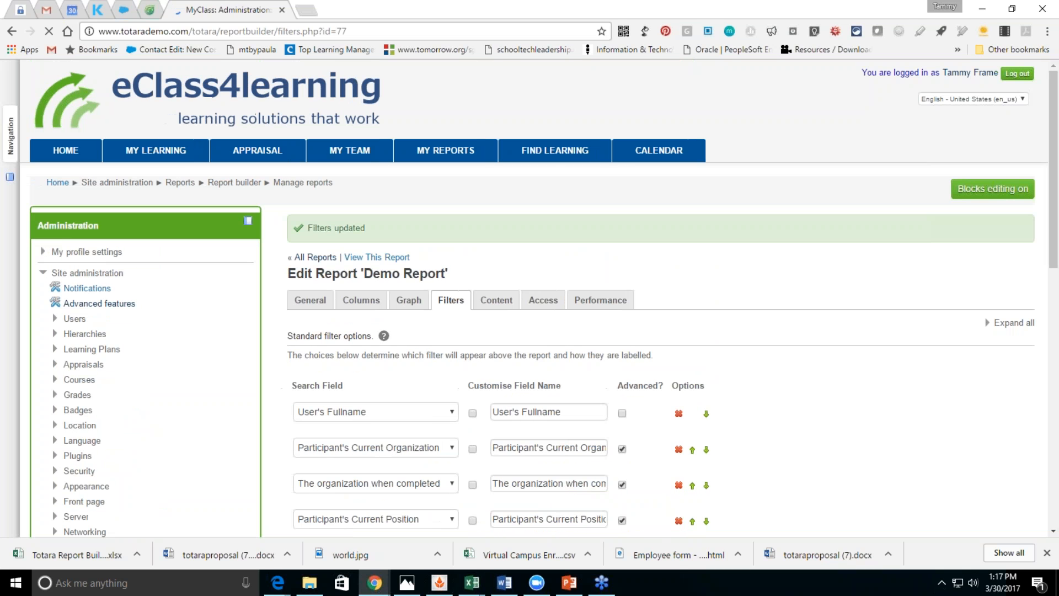
Step: View the Demo Report and examine its search criteria, including the full-name operators and the advanced filters
{"action": "left_click", "coordinate": [373, 258]}
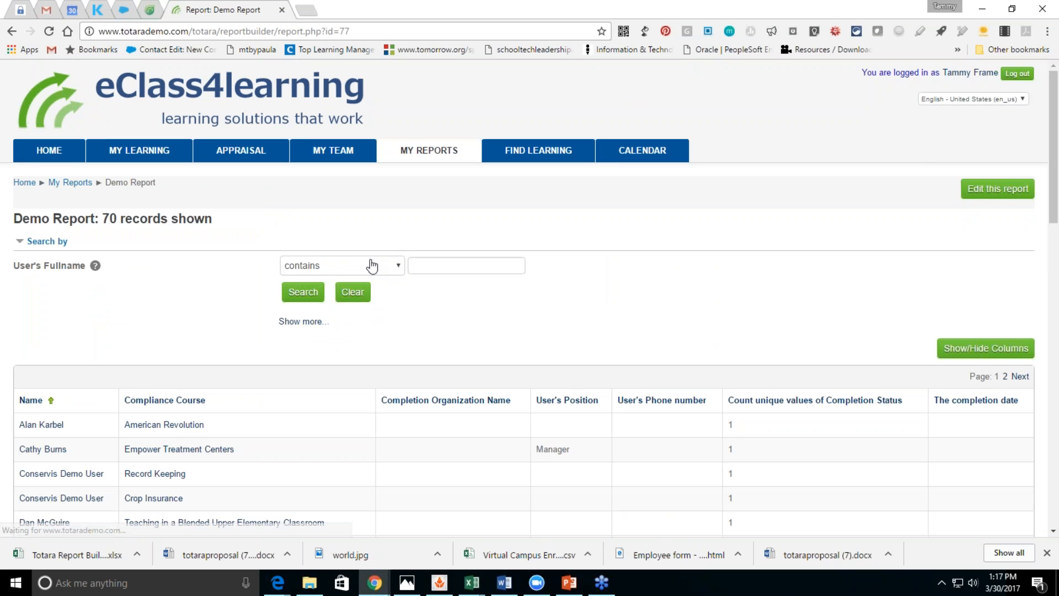
{"action": "left_click", "coordinate": [363, 271]}
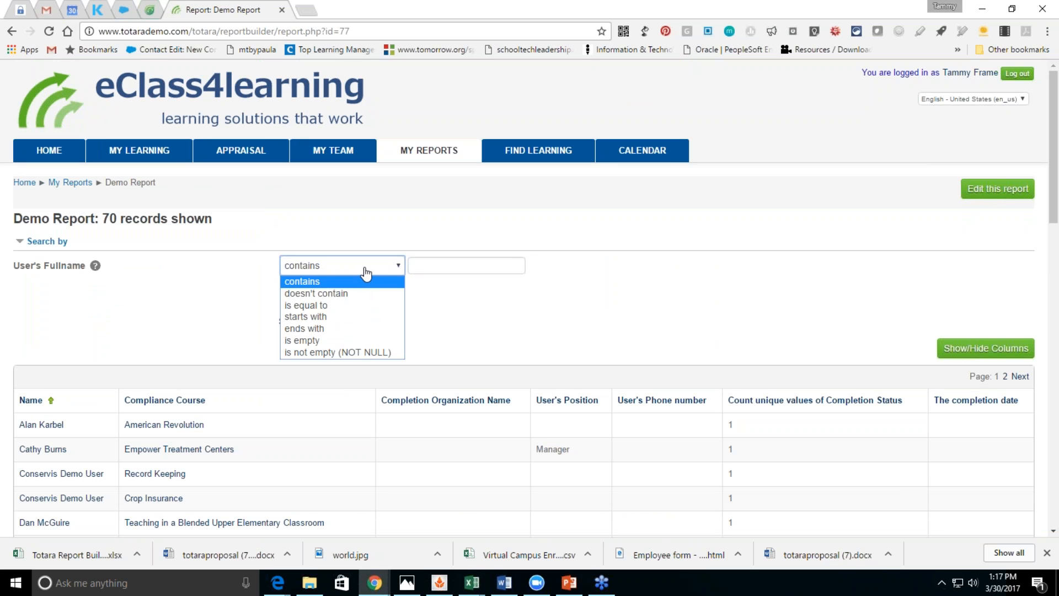
{"action": "left_click", "coordinate": [429, 267]}
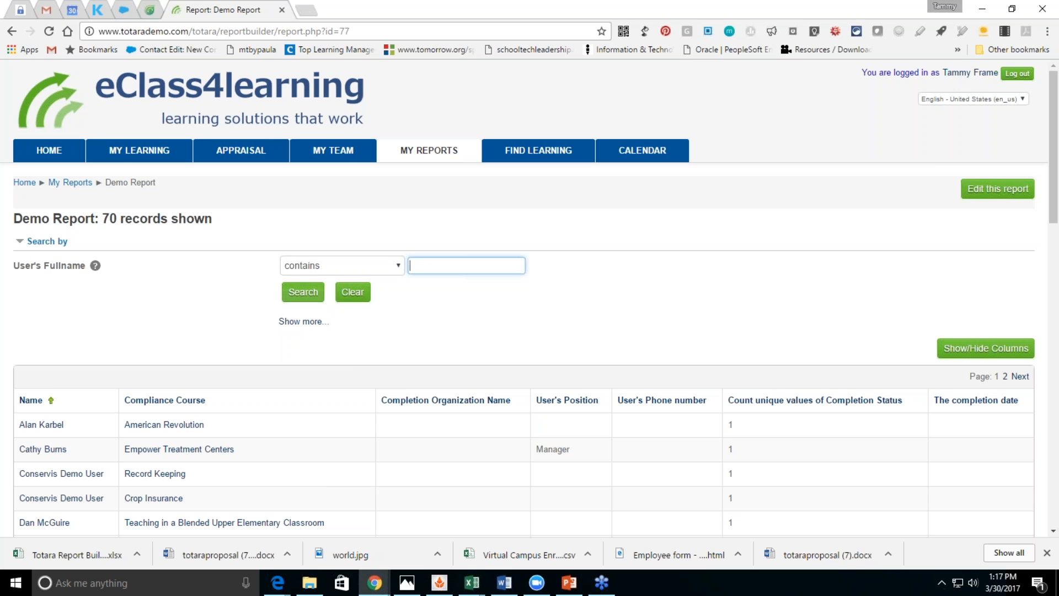
{"action": "left_click", "coordinate": [291, 321]}
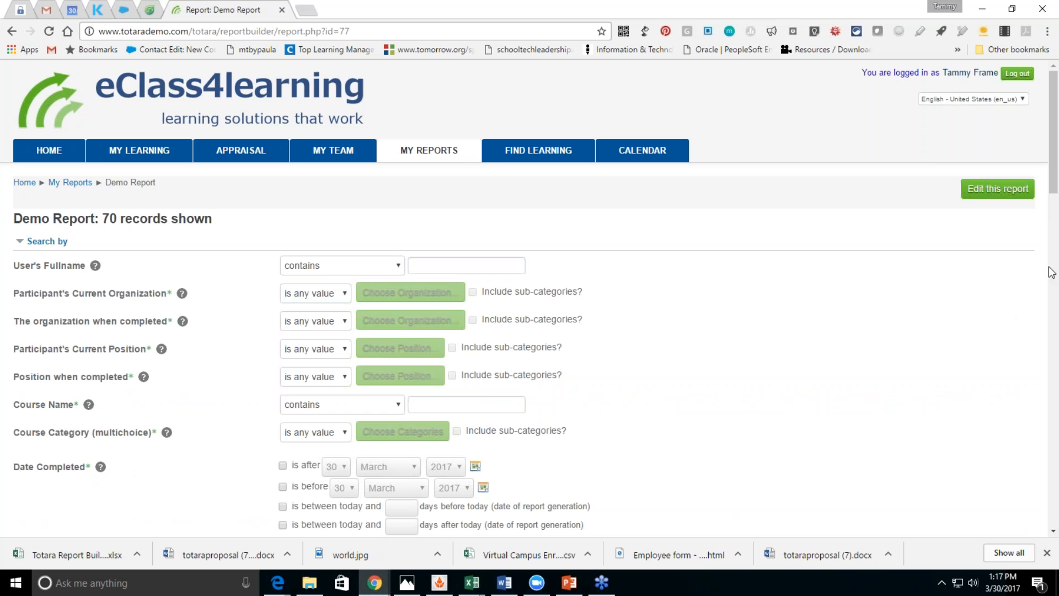
{"action": "left_click", "coordinate": [1054, 531]}
{"action": "scroll", "coordinate": [1054, 531], "scroll_direction": "down", "scroll_amount": 7}
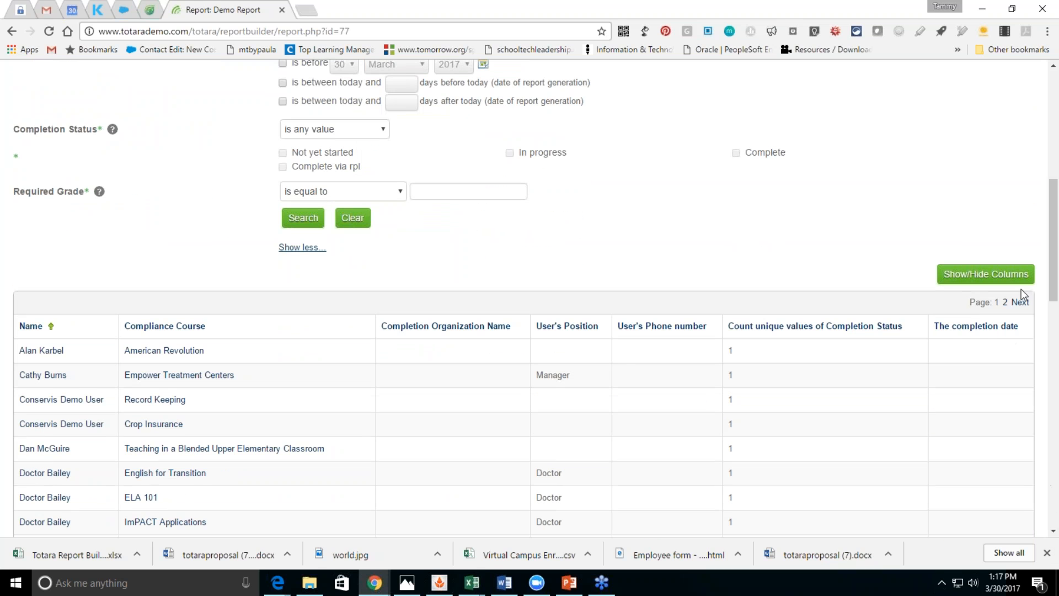
{"action": "left_click_drag", "start_coordinate": [1056, 286], "coordinate": [1050, 197]}
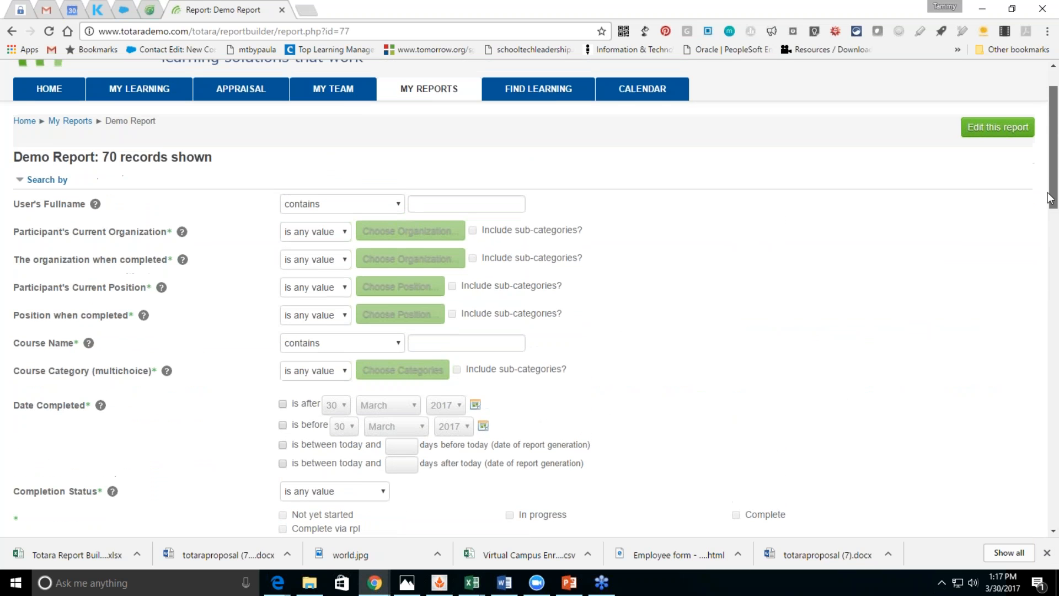
Step: Search the report by a user's first name, with the organization when completed equal to UCEDOS
{"action": "left_click", "coordinate": [483, 207]}
{"action": "type", "text": "Tammy"}
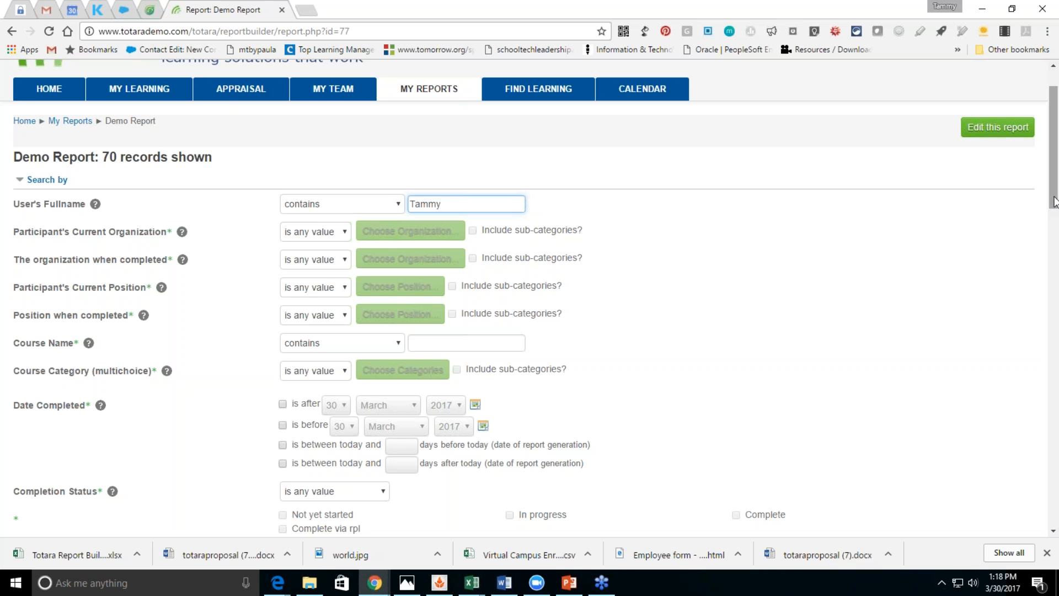
{"action": "left_click", "coordinate": [326, 261]}
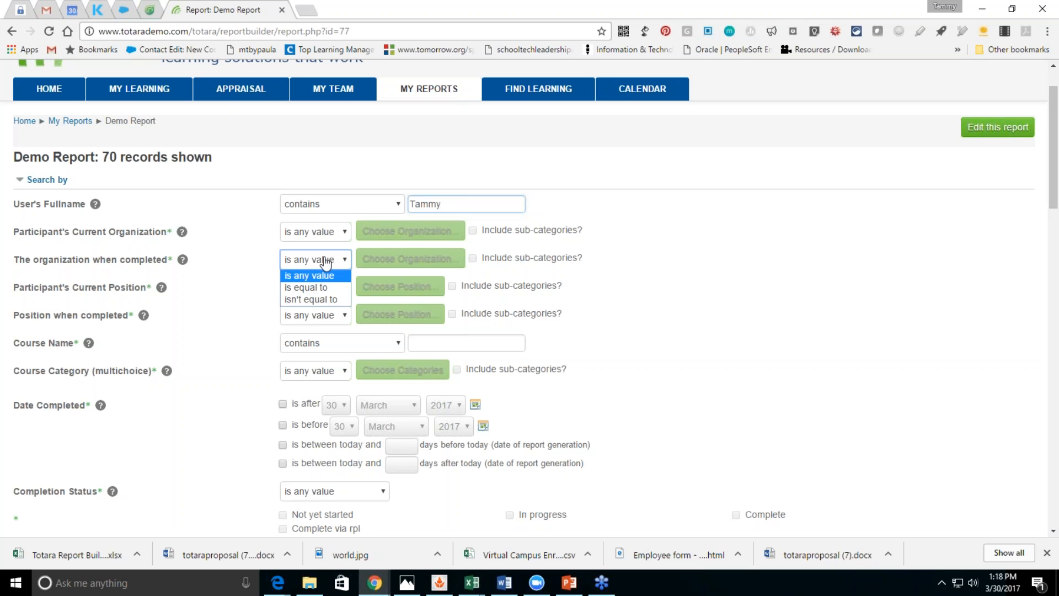
{"action": "left_click", "coordinate": [325, 261]}
{"action": "left_click", "coordinate": [329, 260]}
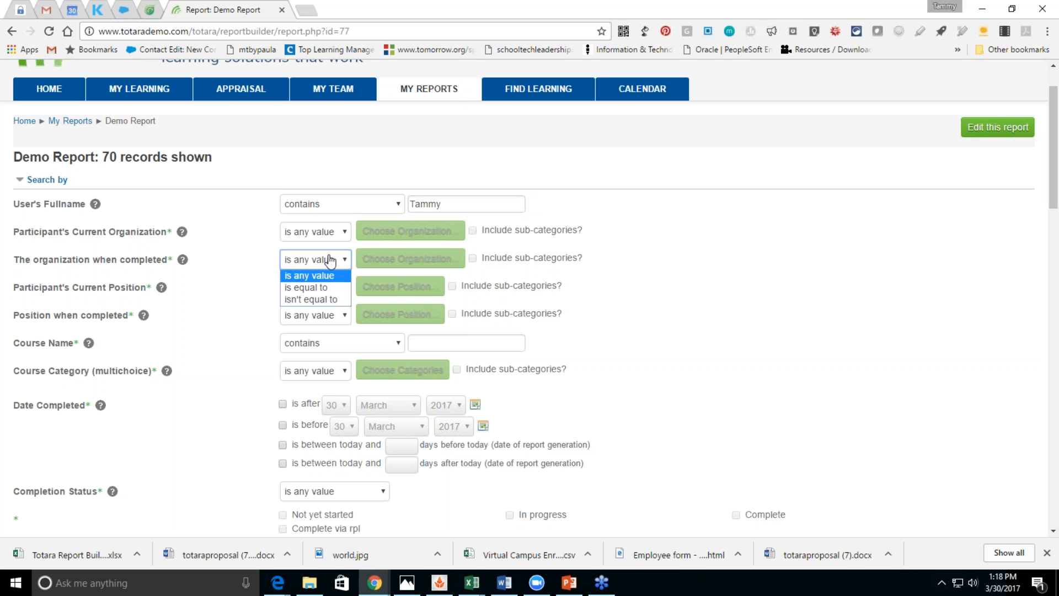
{"action": "left_click", "coordinate": [309, 287]}
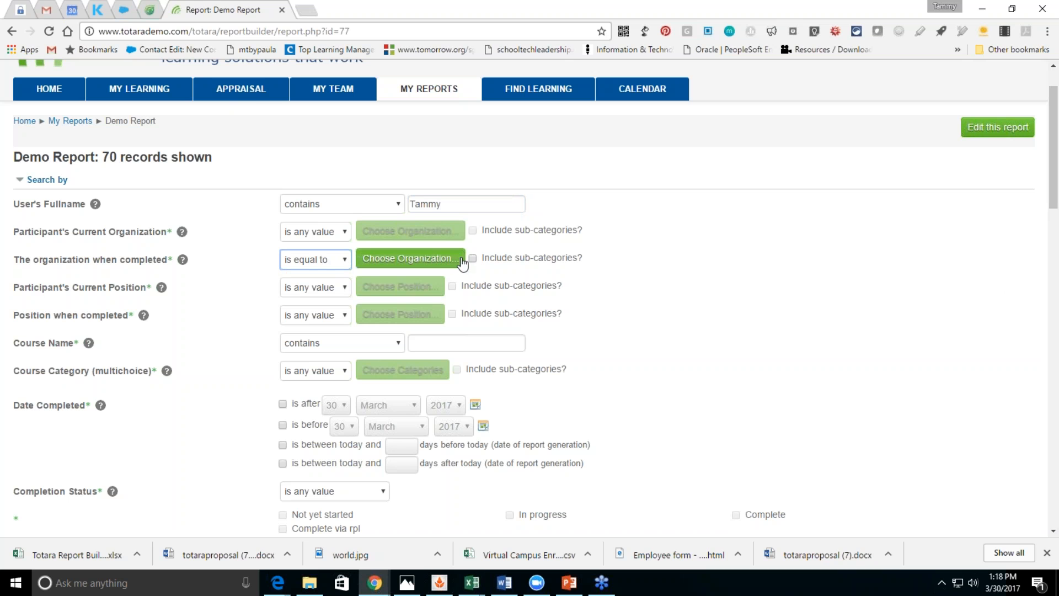
{"action": "left_click", "coordinate": [444, 259]}
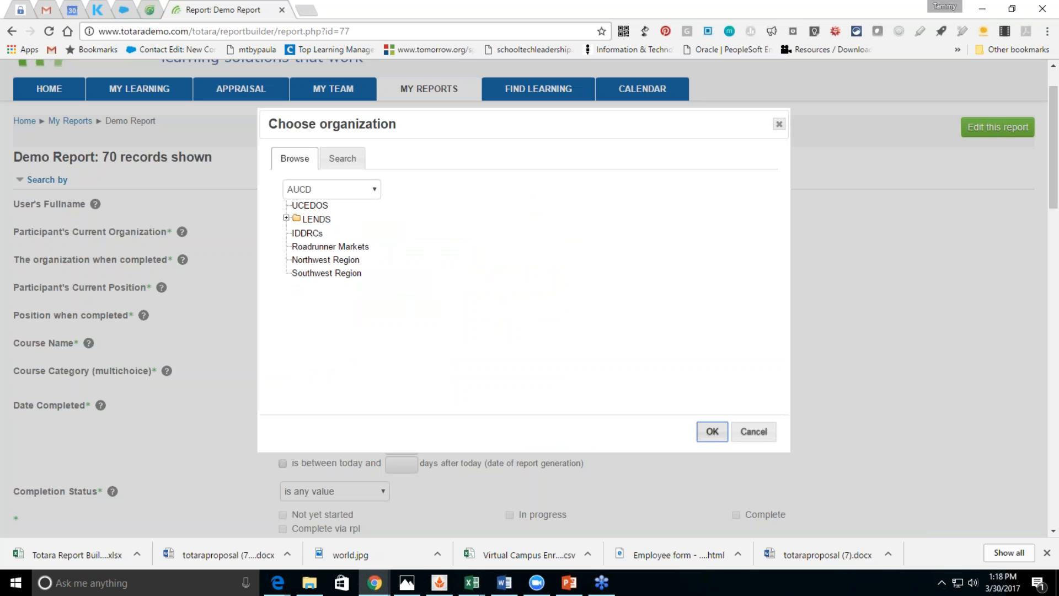
{"action": "left_click", "coordinate": [310, 205]}
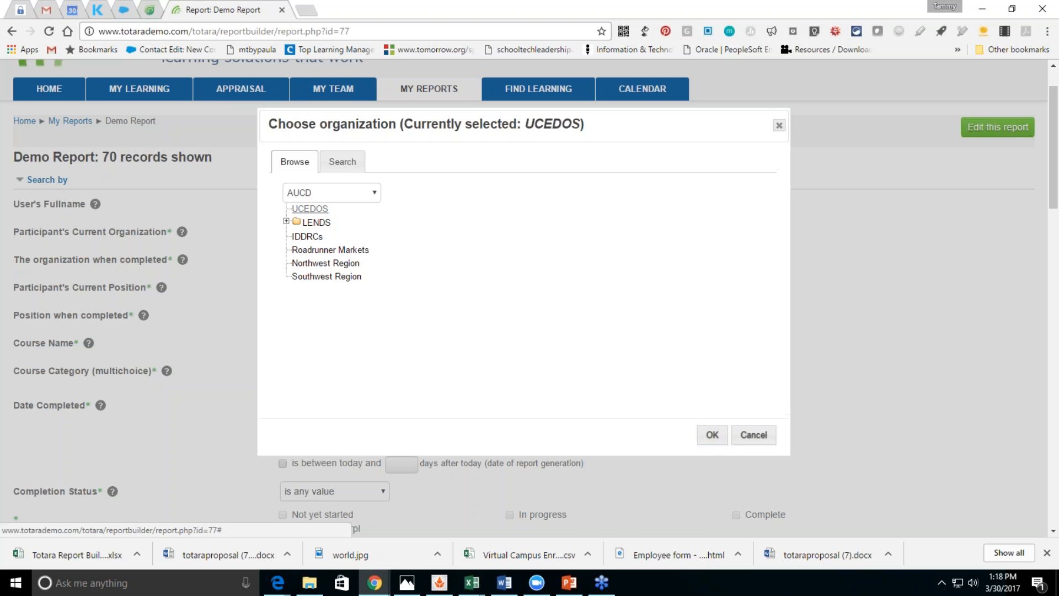
{"action": "left_click", "coordinate": [713, 433]}
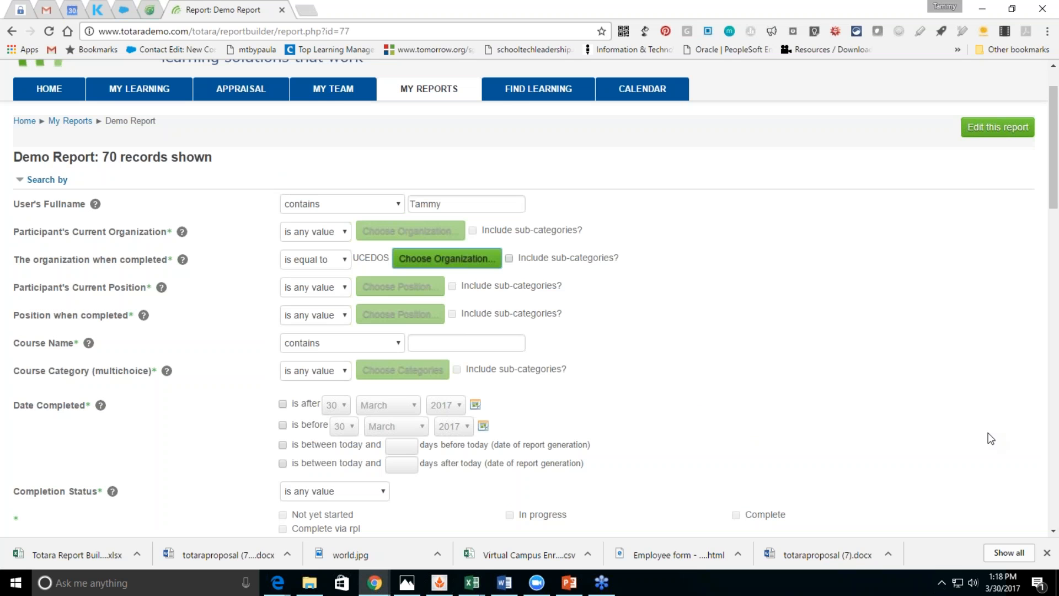
{"action": "left_click_drag", "start_coordinate": [1054, 209], "coordinate": [1054, 286]}
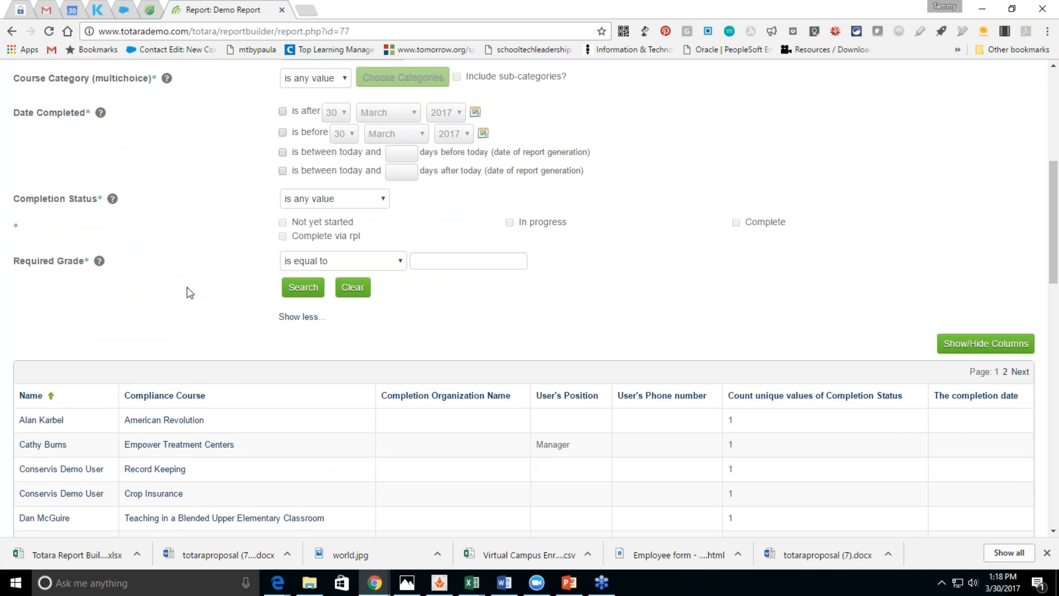
{"action": "left_click", "coordinate": [303, 282]}
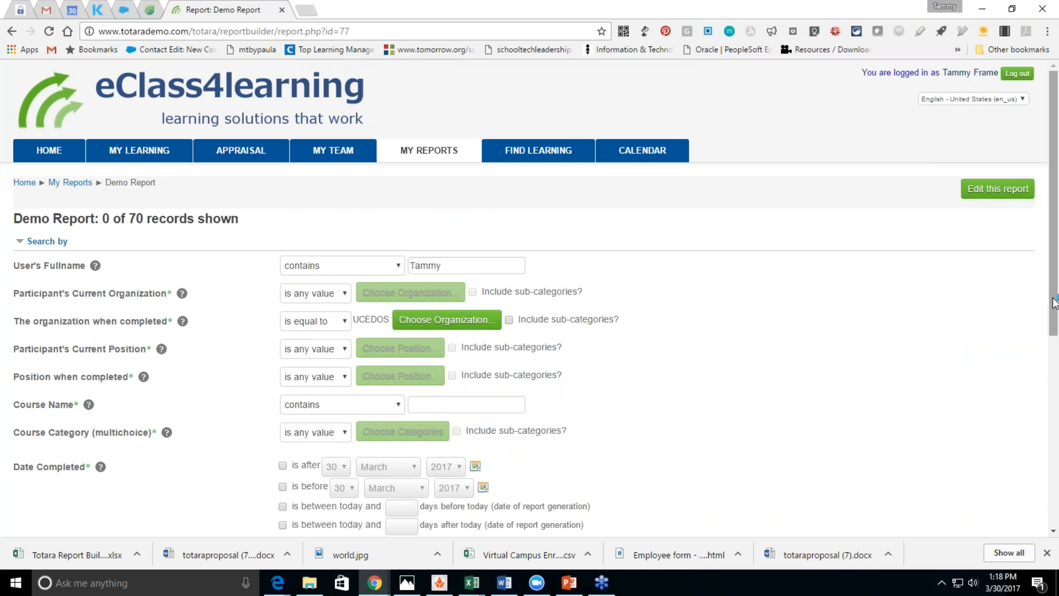
Step: Set the organization when completed criterion to "is any value" and run the search again
{"action": "left_click", "coordinate": [343, 322]}
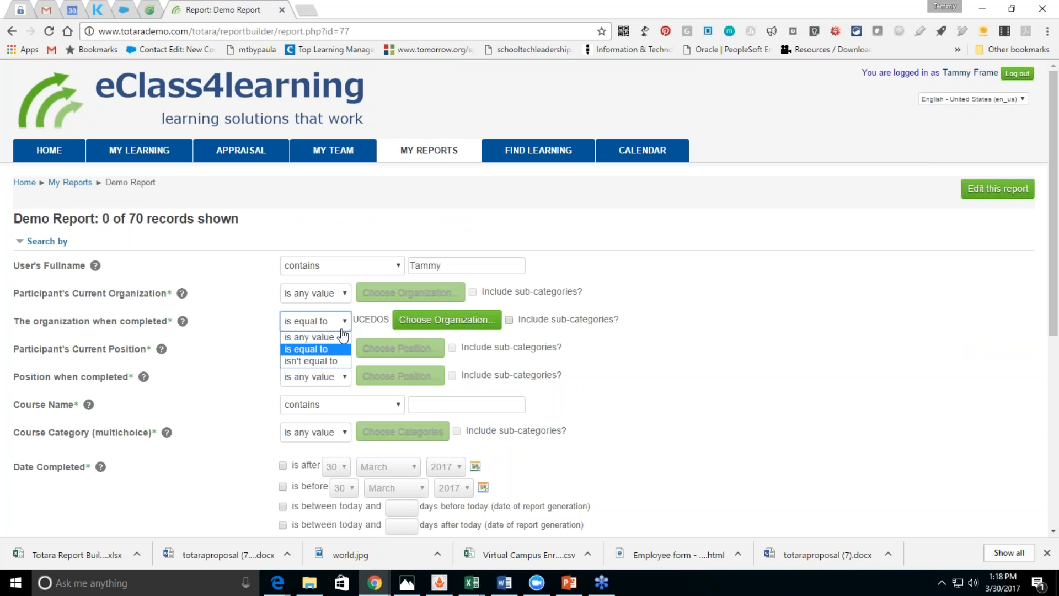
{"action": "left_click", "coordinate": [342, 337]}
{"action": "scroll", "coordinate": [1055, 306], "scroll_direction": "down", "scroll_amount": 4}
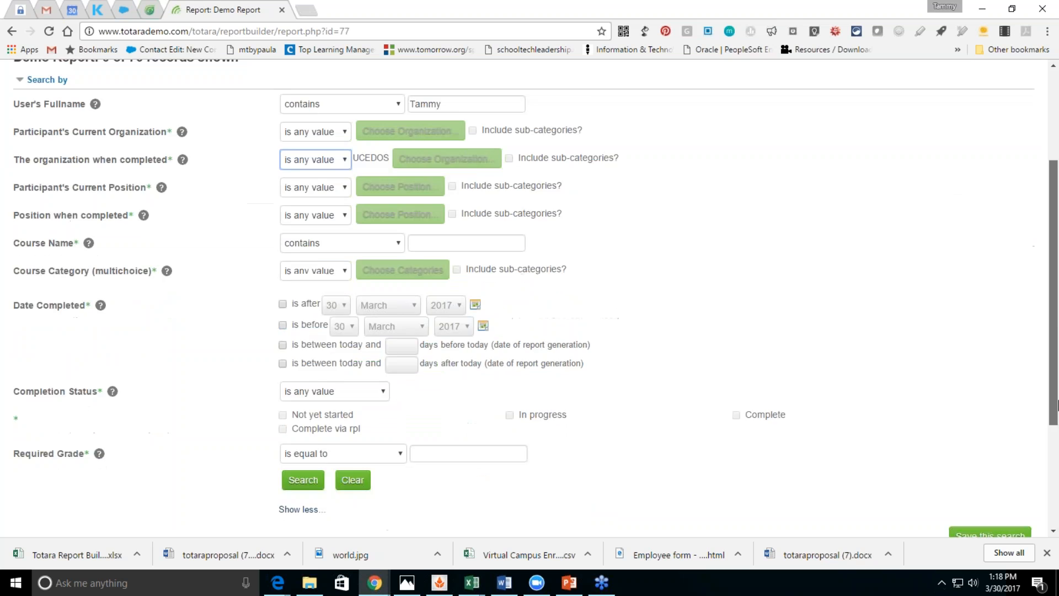
{"action": "left_click", "coordinate": [303, 398]}
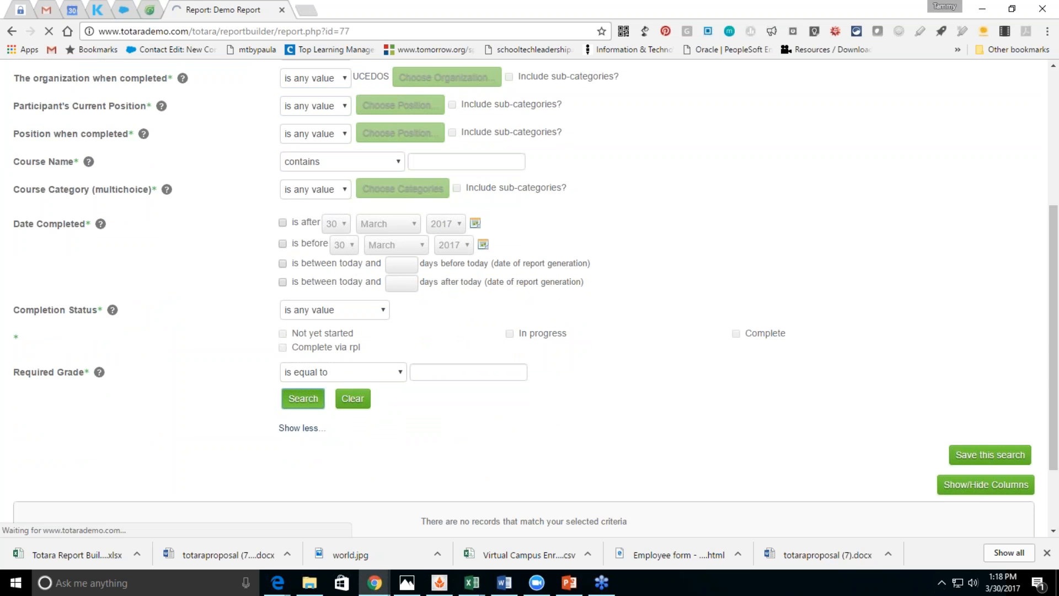
Step: Review the matching report records and the available export formats
{"action": "left_click_drag", "start_coordinate": [1053, 275], "coordinate": [1055, 497]}
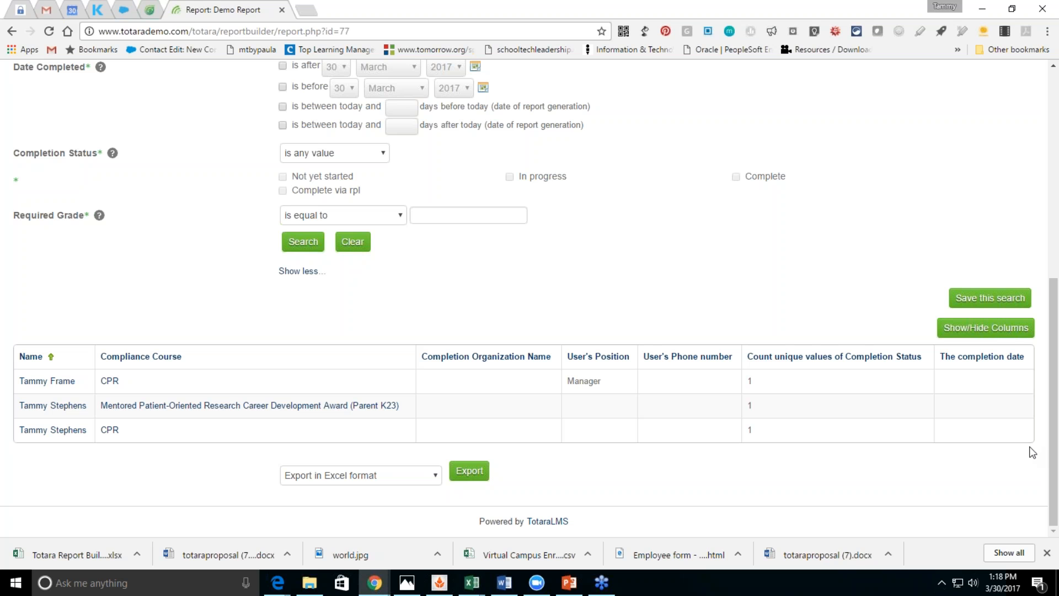
{"action": "left_click", "coordinate": [440, 485]}
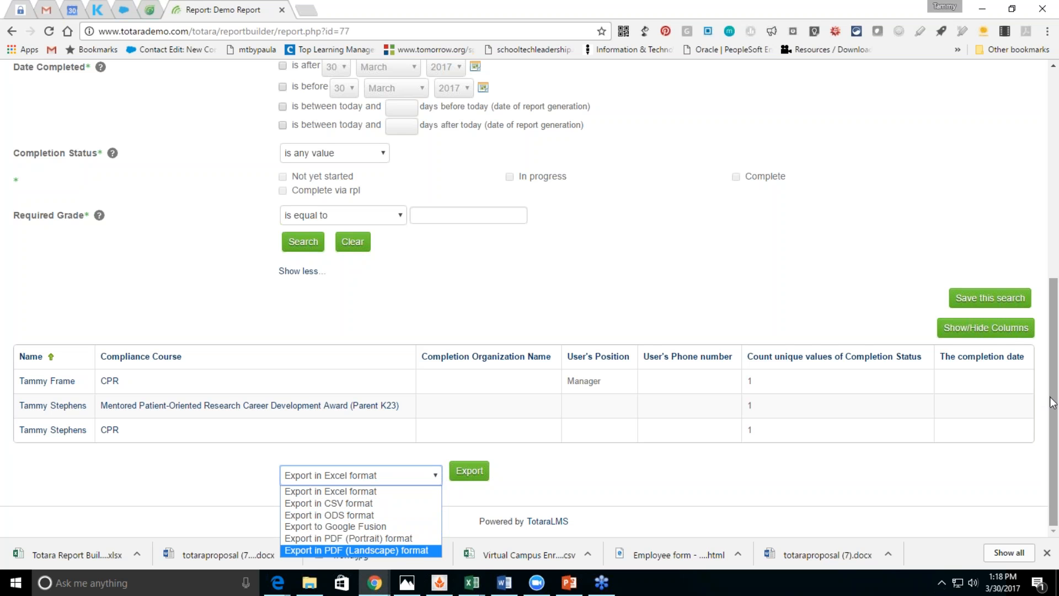
{"action": "left_click_drag", "start_coordinate": [1053, 403], "coordinate": [1037, 188]}
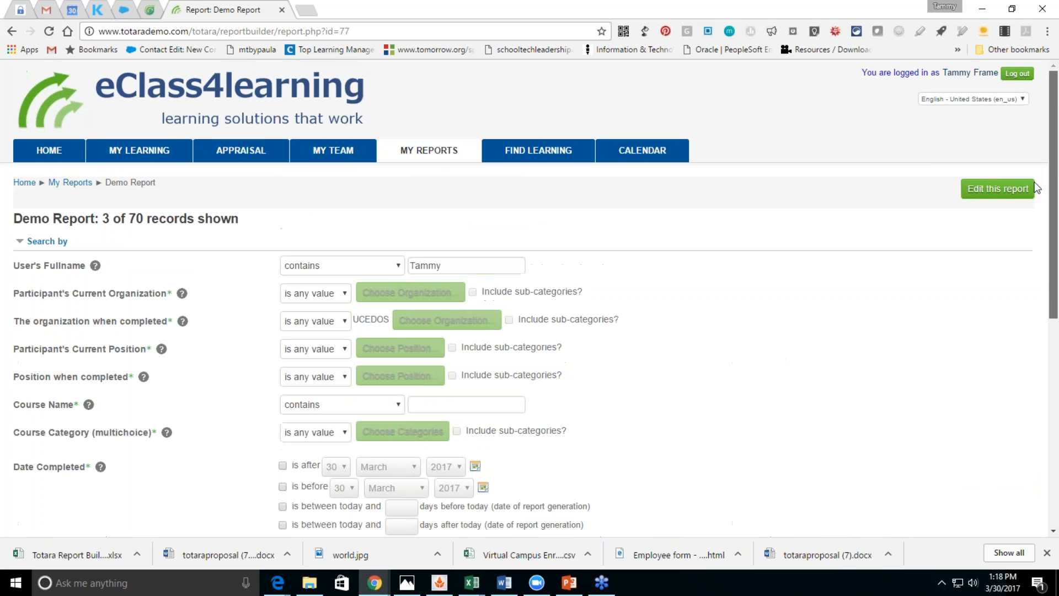
Step: Return to the Demo Report's filter settings, save them, and open the report's Content settings
{"action": "left_click", "coordinate": [12, 31]}
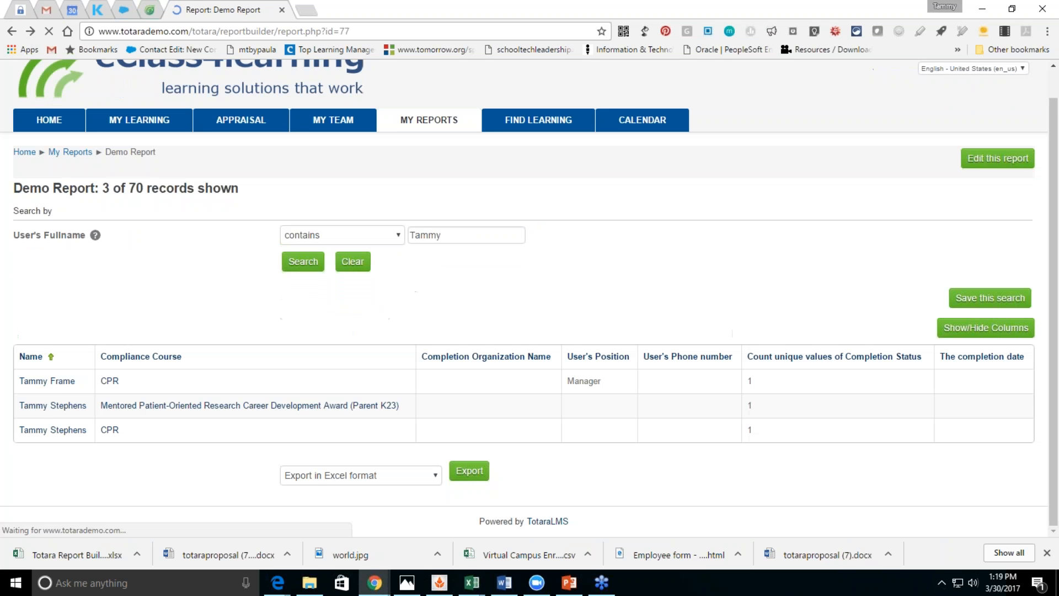
{"action": "left_click", "coordinate": [11, 30]}
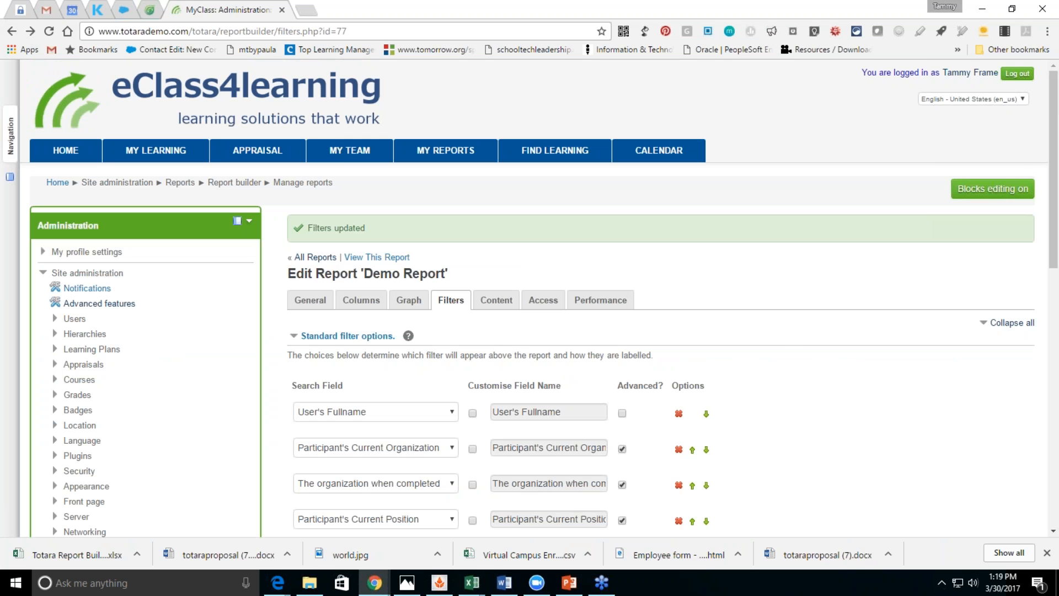
{"action": "left_click_drag", "start_coordinate": [1054, 257], "coordinate": [1054, 503]}
{"action": "left_click", "coordinate": [521, 486]}
{"action": "left_click", "coordinate": [501, 302]}
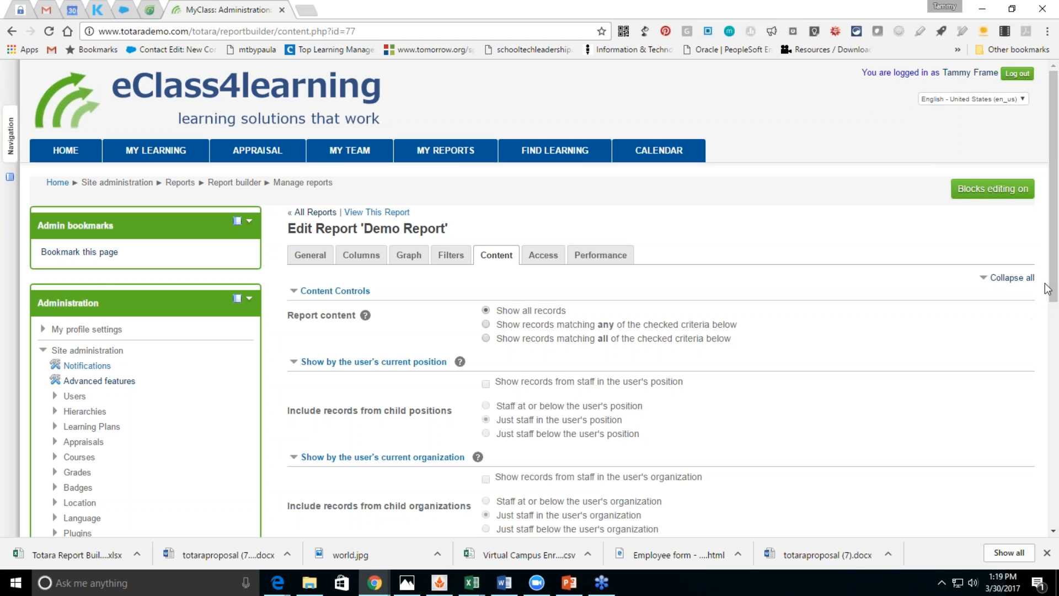
Step: Show records matching any of the checked criteria and include records from staff at or below the user's position
{"action": "scroll", "coordinate": [1054, 287], "scroll_direction": "down", "scroll_amount": 2}
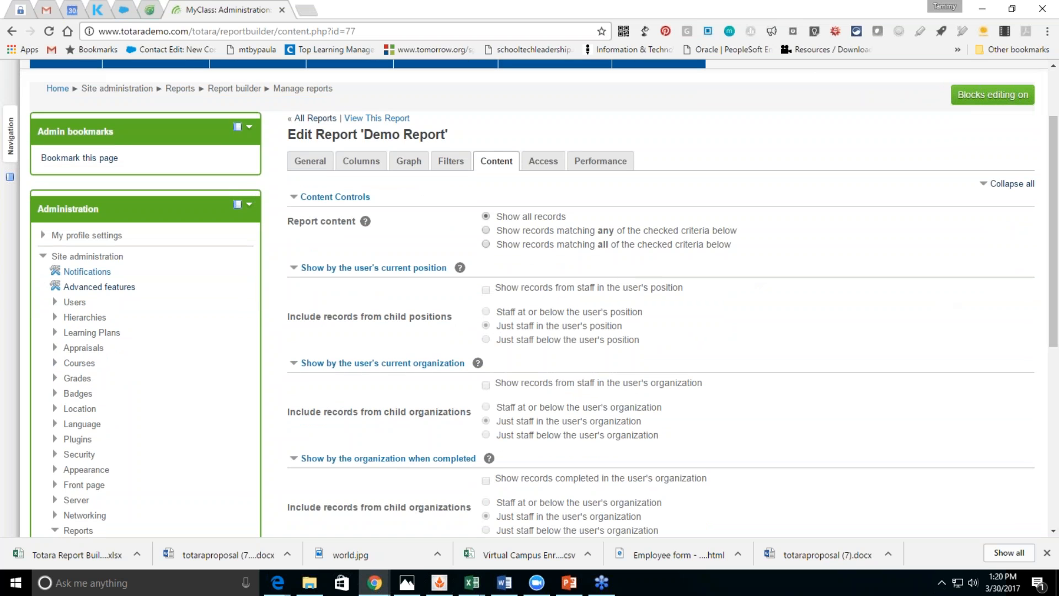
{"action": "left_click", "coordinate": [487, 230]}
{"action": "left_click", "coordinate": [486, 290]}
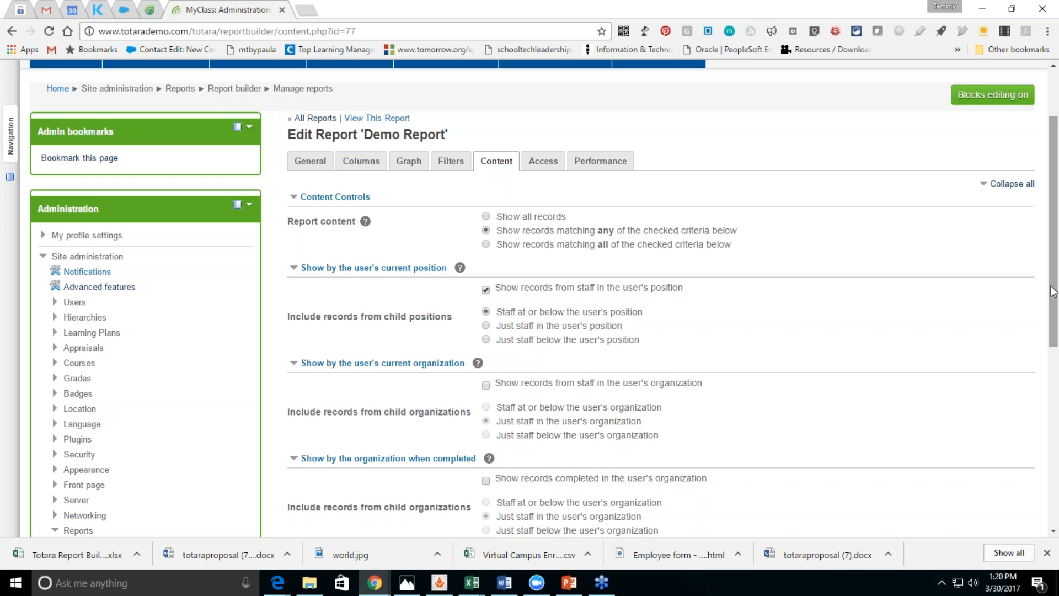
Step: Enable showing records from staff in the user's organization and look over the remaining content criteria
{"action": "left_click_drag", "start_coordinate": [1054, 291], "coordinate": [1051, 355]}
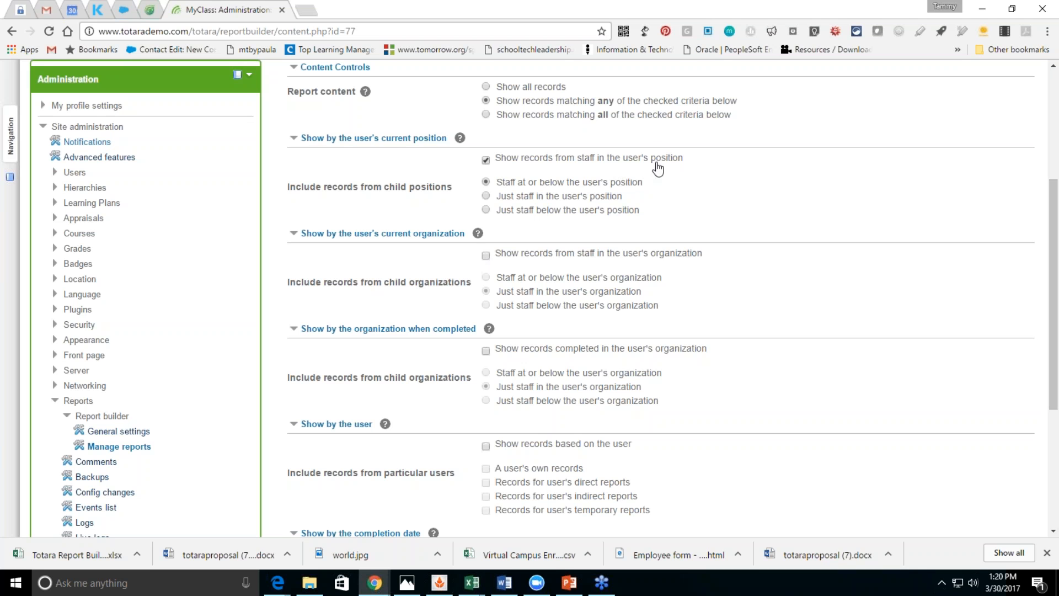
{"action": "left_click", "coordinate": [486, 256]}
{"action": "left_click_drag", "start_coordinate": [1054, 293], "coordinate": [1054, 394]}
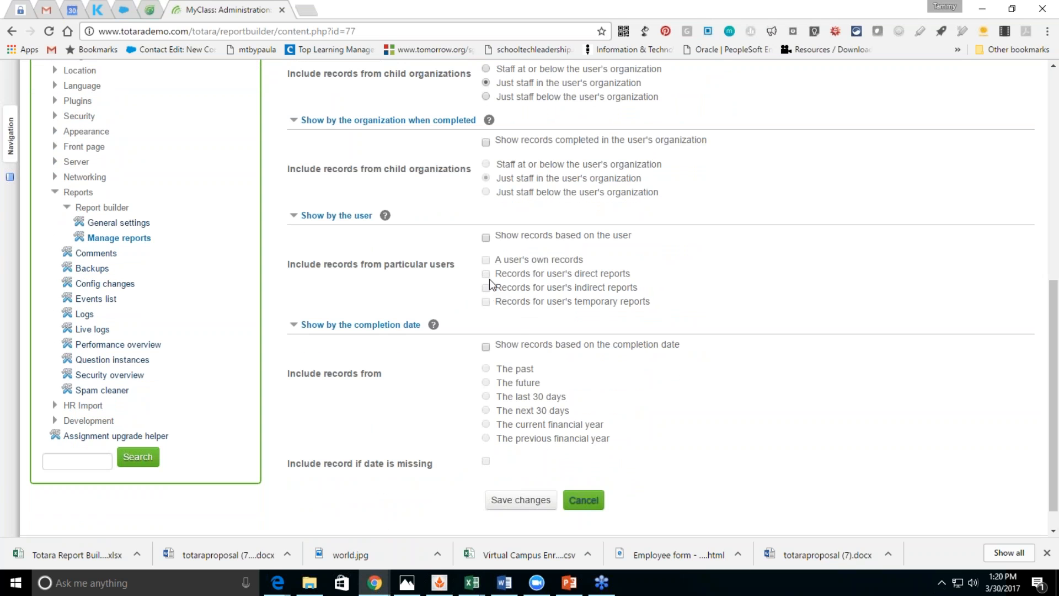
Step: Show records based on the user, include records for the user's direct reports, and save the content settings
{"action": "left_click", "coordinate": [486, 237]}
{"action": "left_click", "coordinate": [486, 273]}
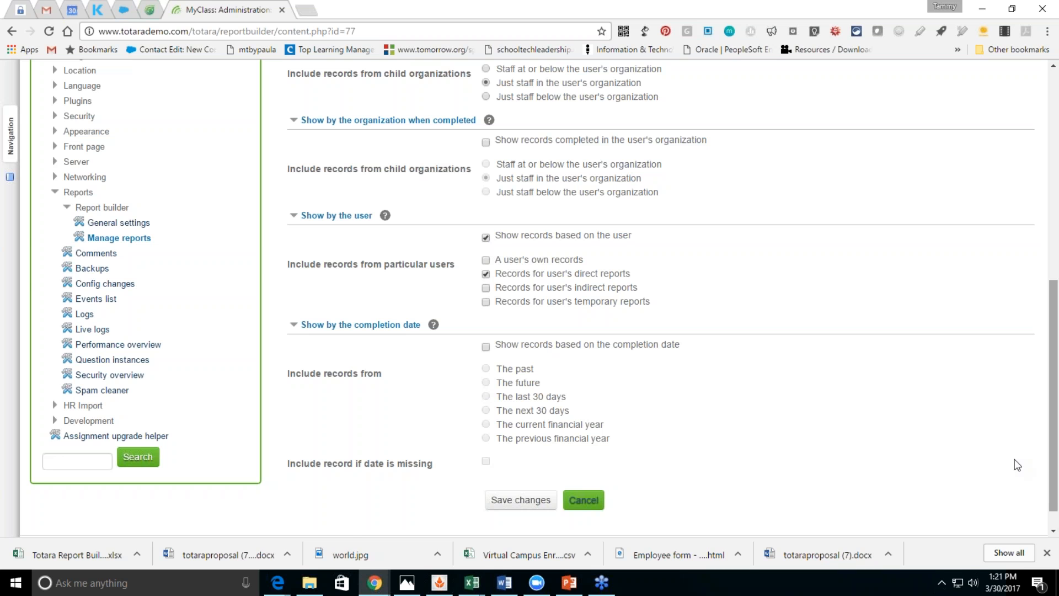
{"action": "left_click", "coordinate": [522, 501]}
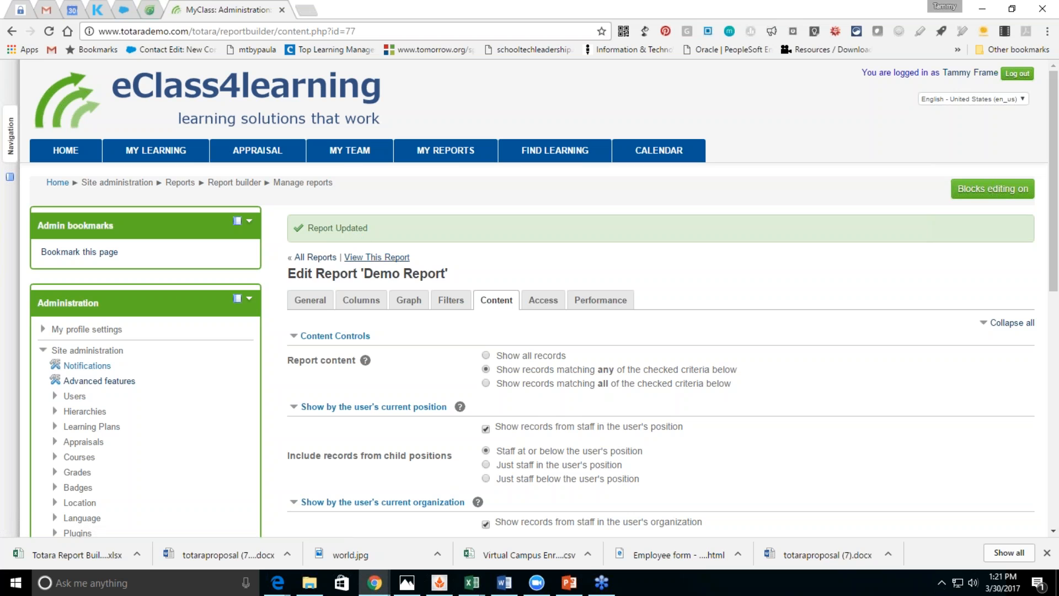
Step: View the Demo Report, clear the User's Fullname search, and look over the full list of records
{"action": "left_click", "coordinate": [366, 258]}
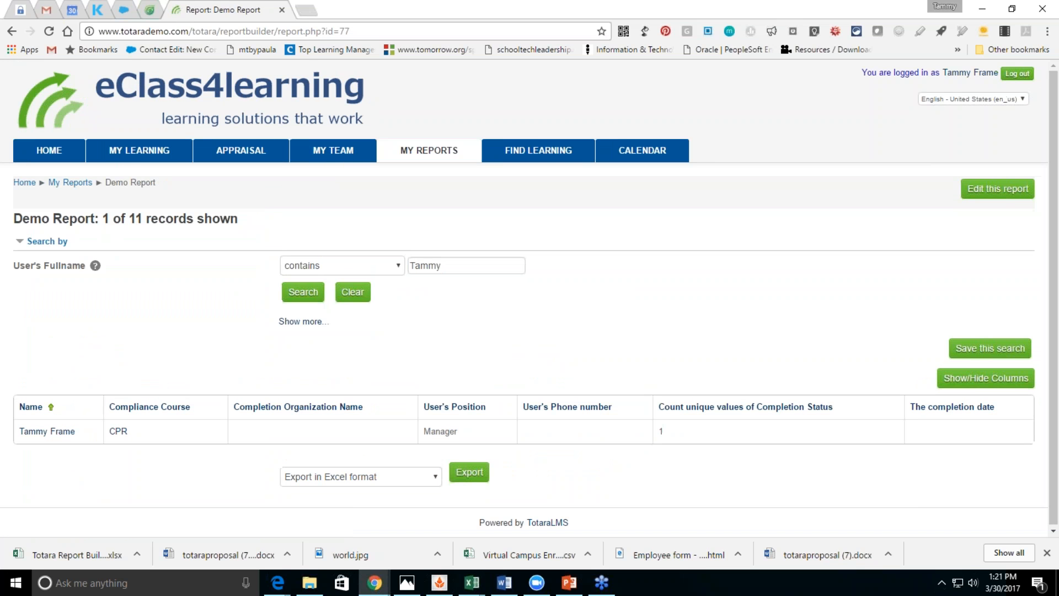
{"action": "double_click", "coordinate": [439, 266]}
{"action": "left_click", "coordinate": [357, 294]}
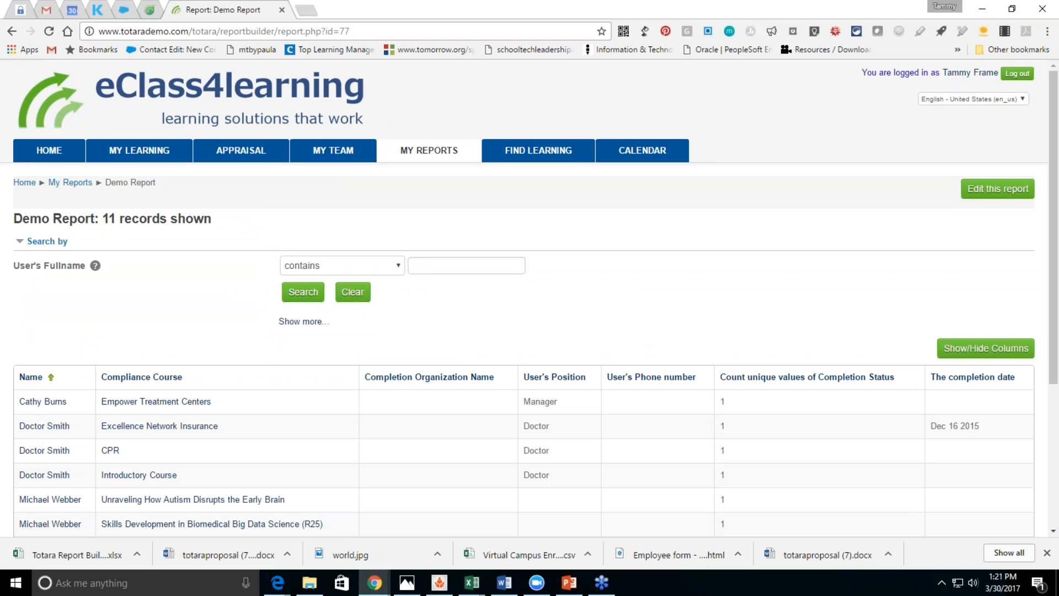
{"action": "left_click_drag", "start_coordinate": [1054, 360], "coordinate": [1054, 405]}
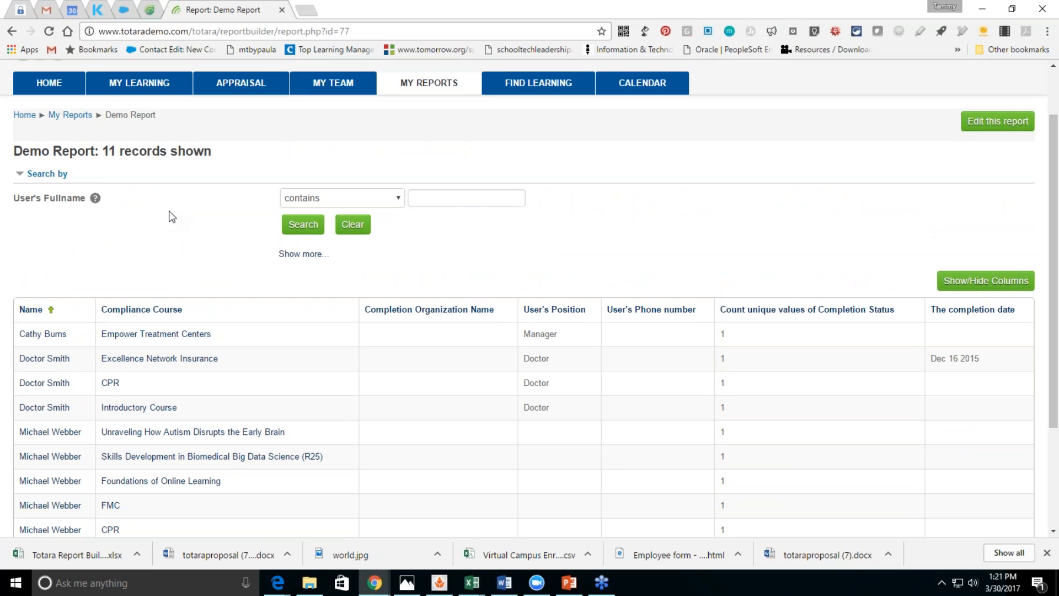
Step: Return to editing the Demo Report and look over its Access settings
{"action": "left_click", "coordinate": [11, 33]}
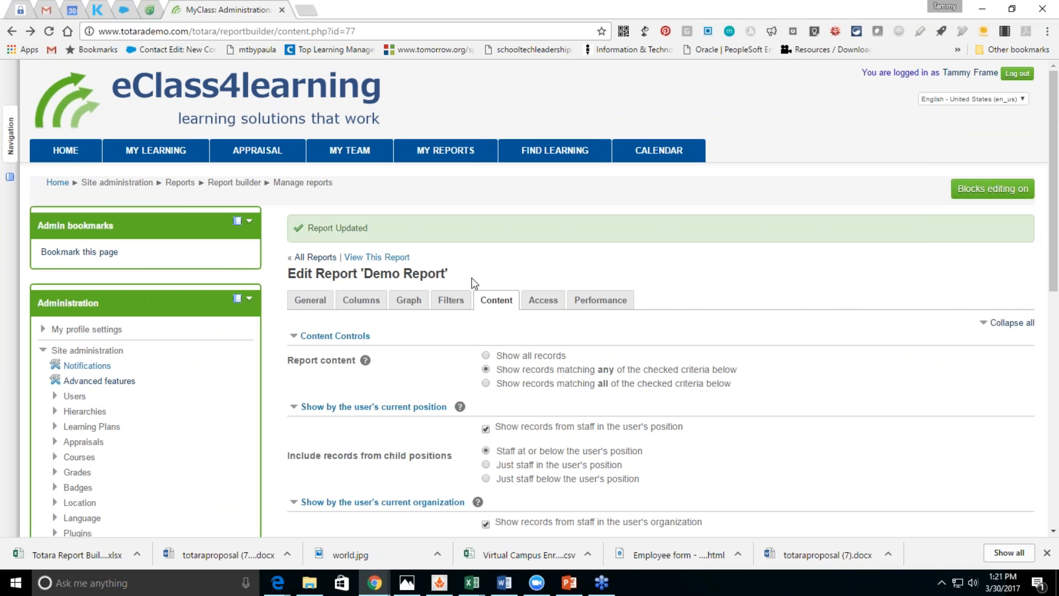
{"action": "left_click", "coordinate": [543, 301]}
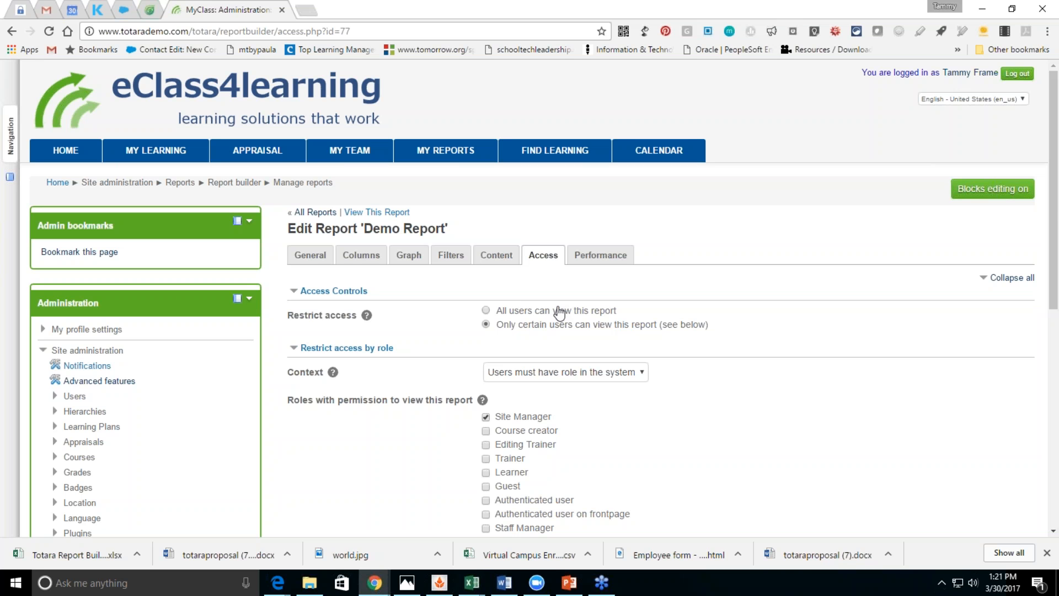
{"action": "left_click", "coordinate": [1047, 201]}
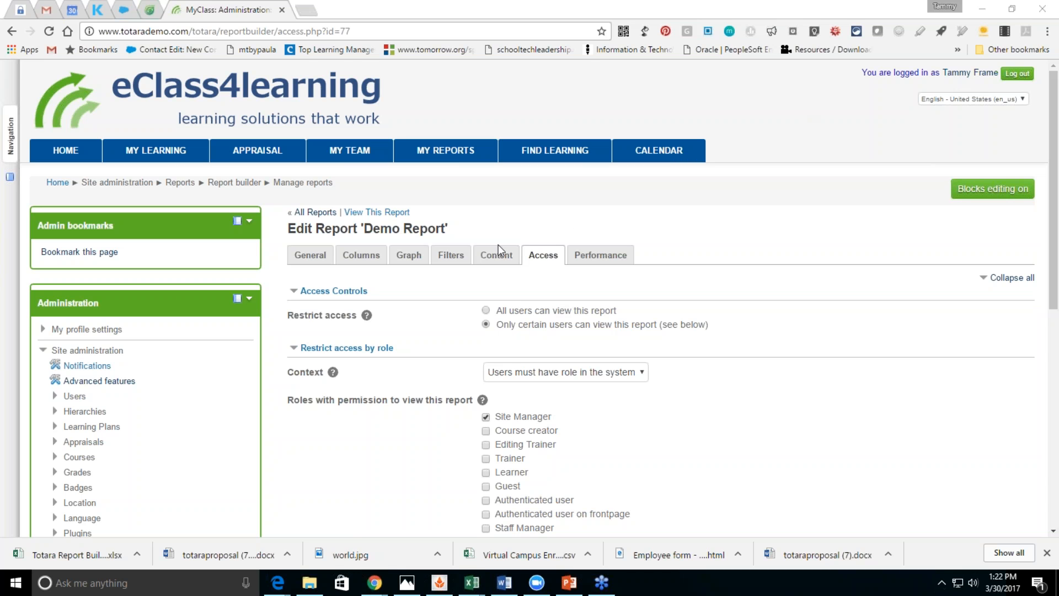
Step: Add Date Enrolled as a standard filter of the Demo Report, without marking it as advanced
{"action": "left_click", "coordinate": [449, 254]}
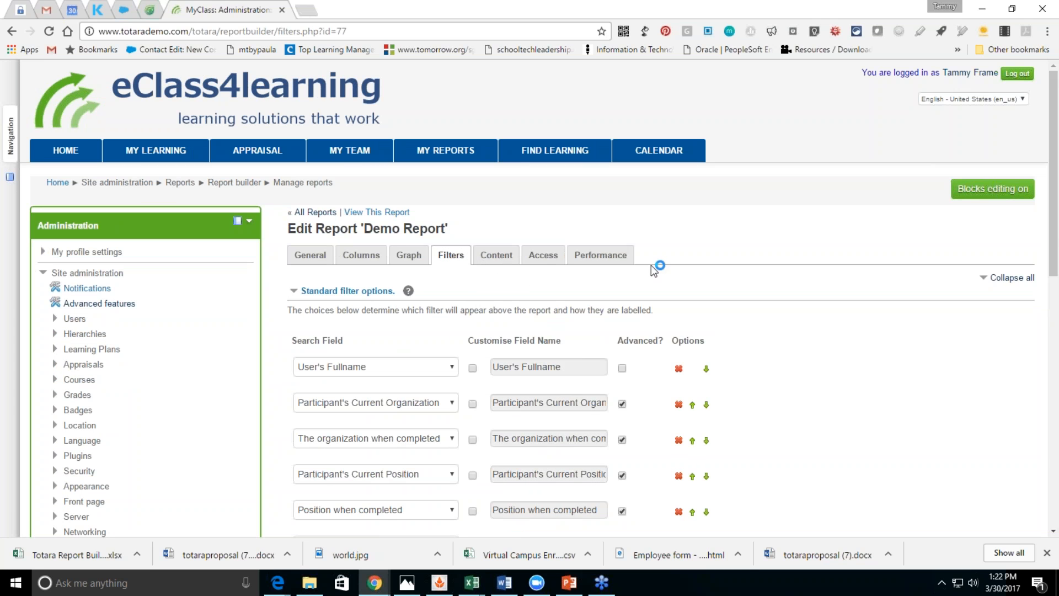
{"action": "left_click_drag", "start_coordinate": [1054, 234], "coordinate": [1054, 398]}
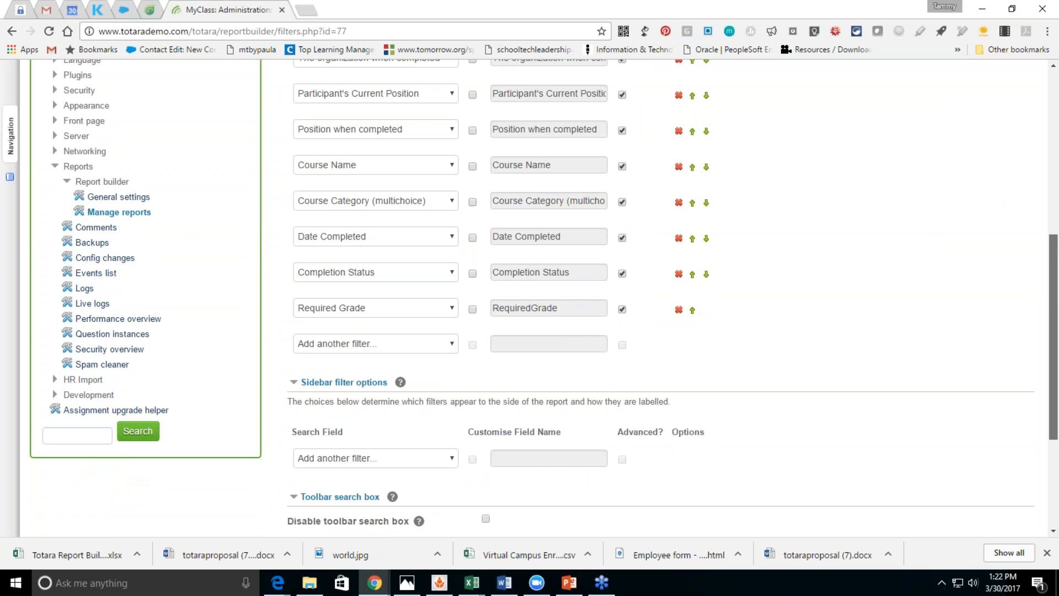
{"action": "left_click", "coordinate": [450, 347]}
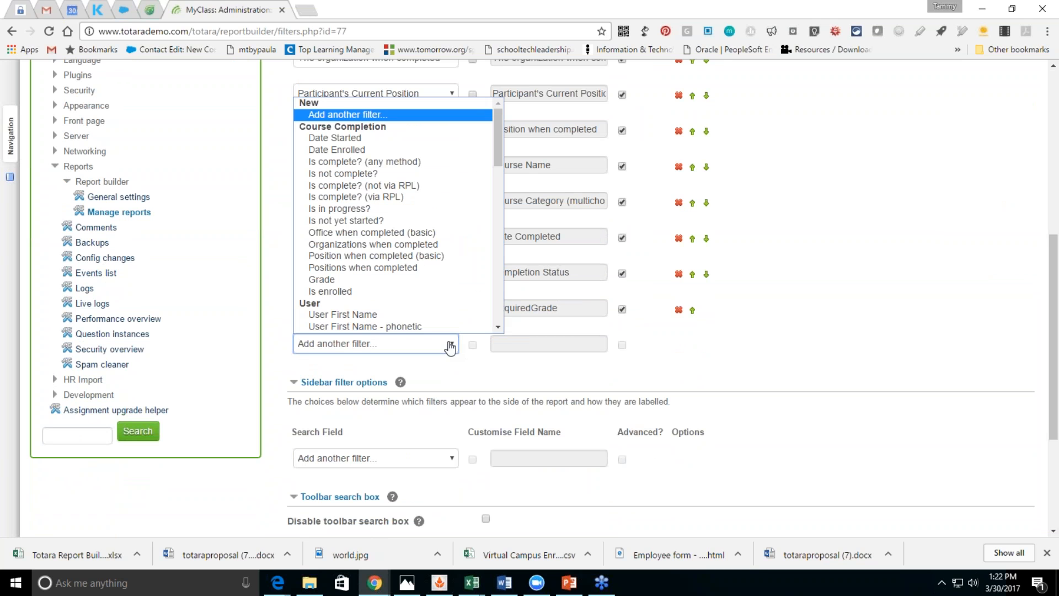
{"action": "left_click", "coordinate": [391, 150]}
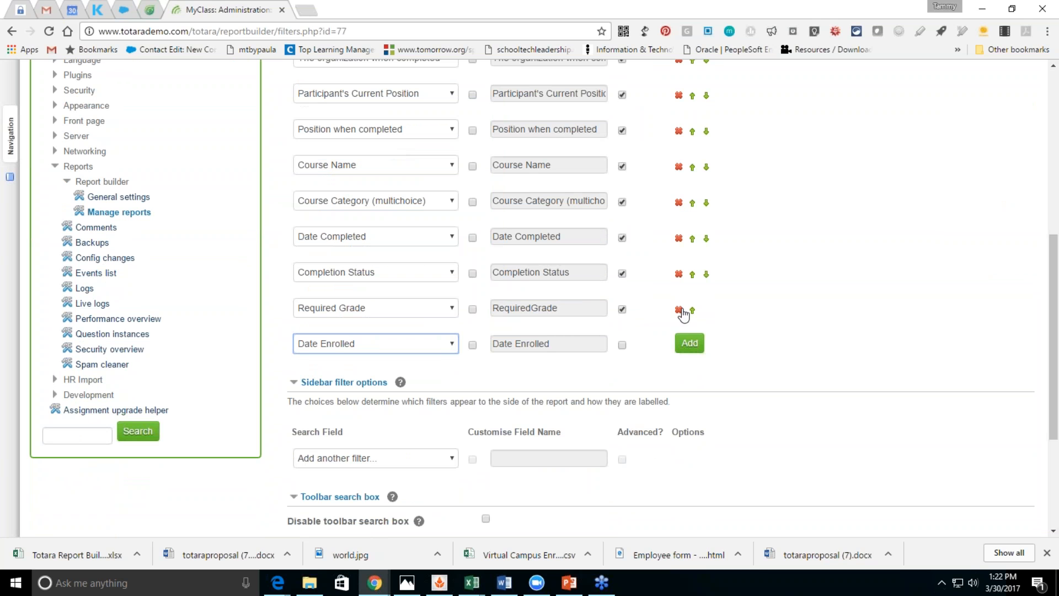
{"action": "left_click", "coordinate": [690, 343]}
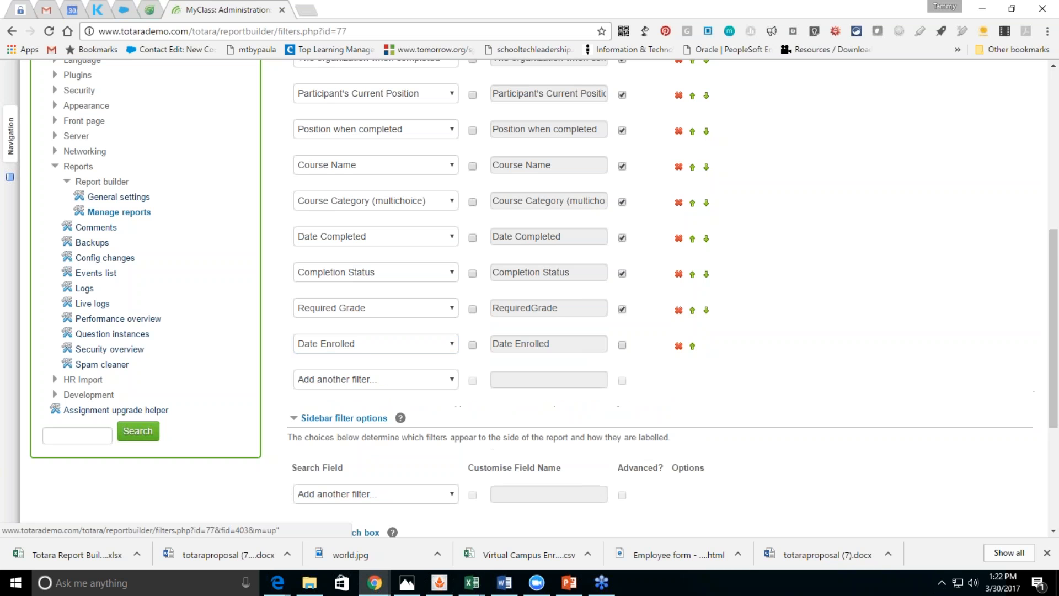
Step: View the report and search for records with a Date Enrolled after 30 March 2017 and before 30 June 2017
{"action": "left_click_drag", "start_coordinate": [1052, 319], "coordinate": [985, 203]}
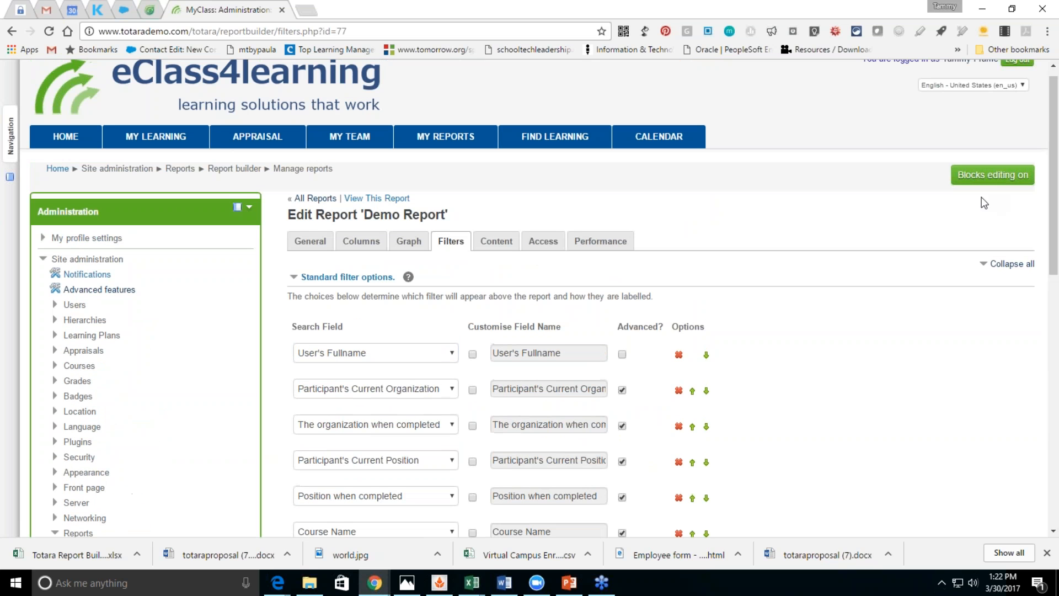
{"action": "left_click", "coordinate": [374, 198]}
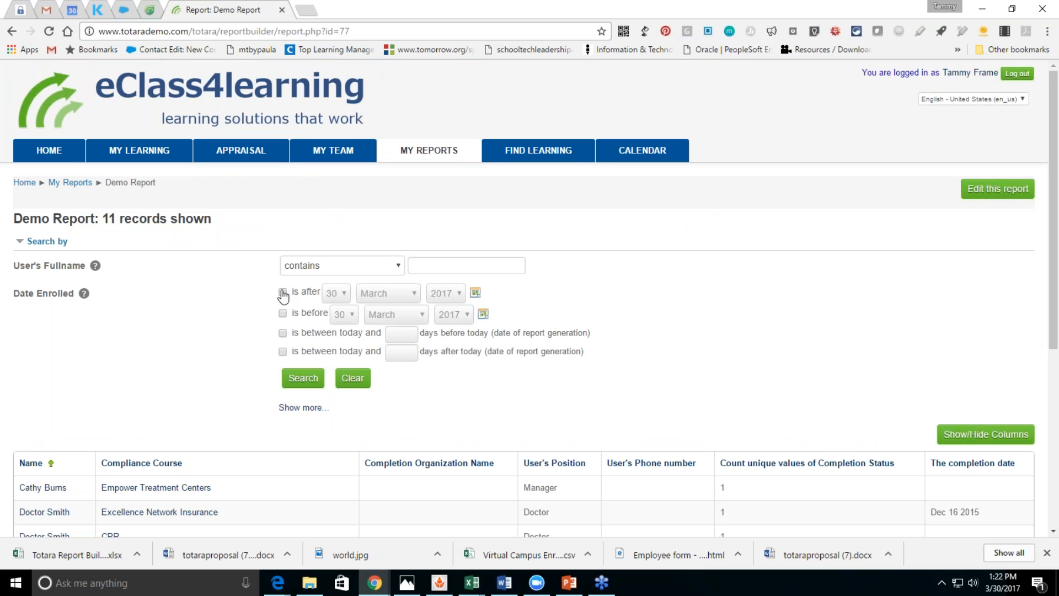
{"action": "left_click", "coordinate": [283, 292]}
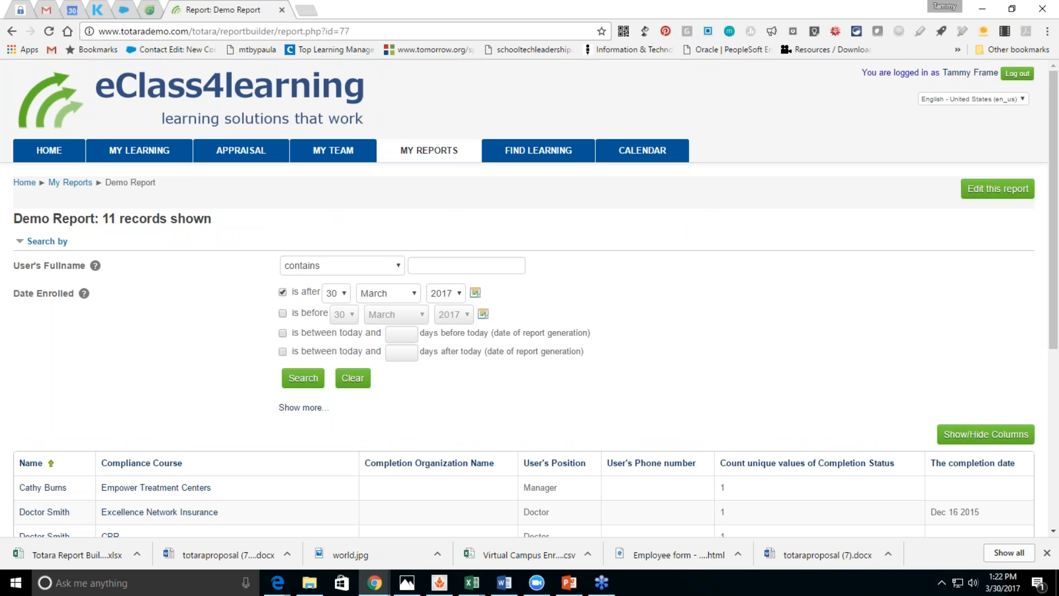
{"action": "left_click", "coordinate": [283, 313]}
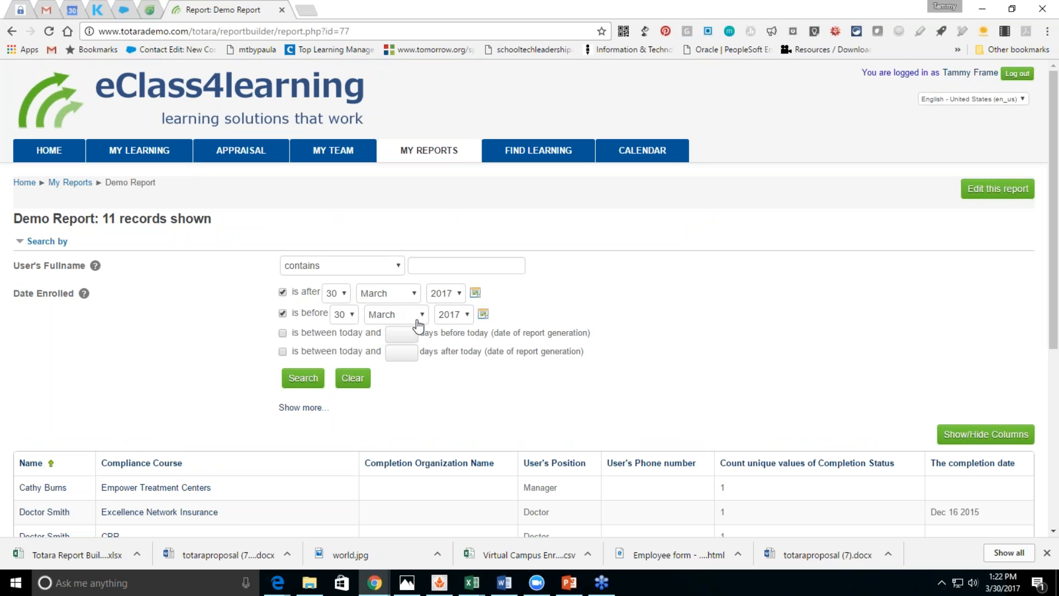
{"action": "left_click", "coordinate": [421, 316]}
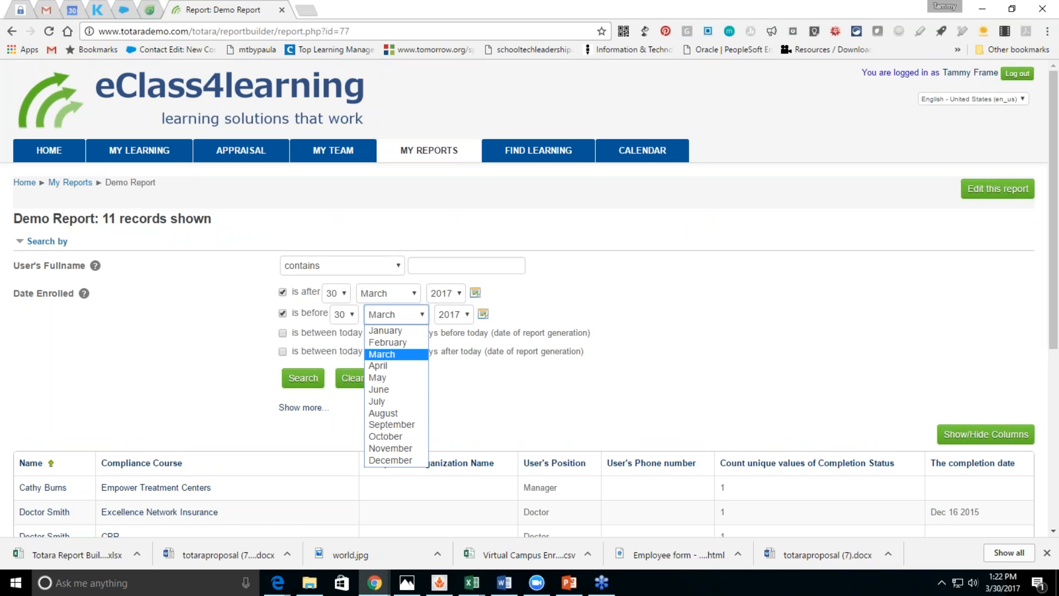
{"action": "left_click", "coordinate": [397, 391]}
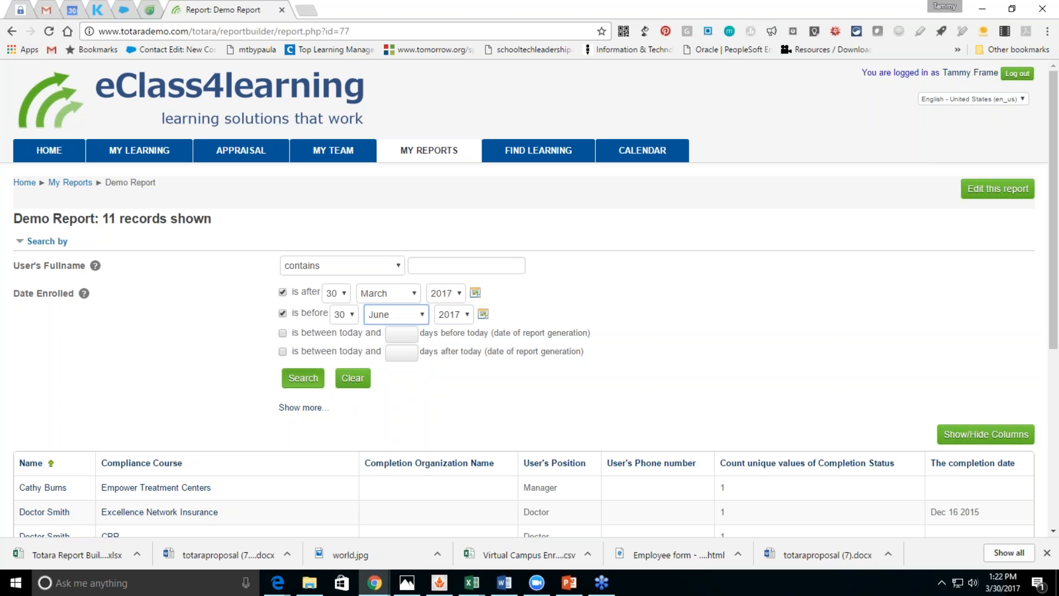
{"action": "left_click", "coordinate": [304, 380]}
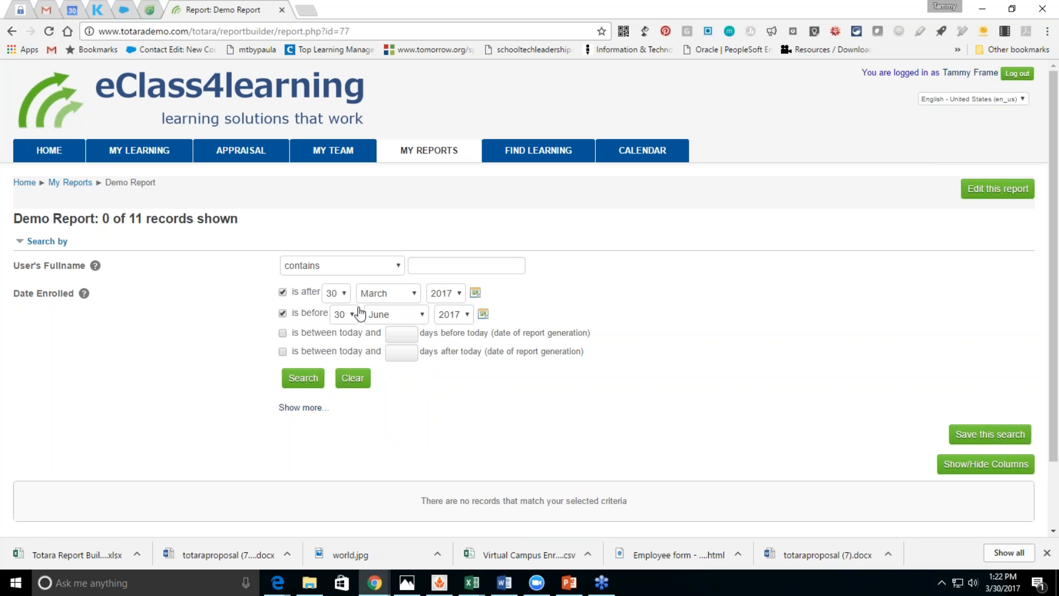
Step: Change the month of the Date Enrolled "is after" date to January and search the report again
{"action": "left_click", "coordinate": [457, 293]}
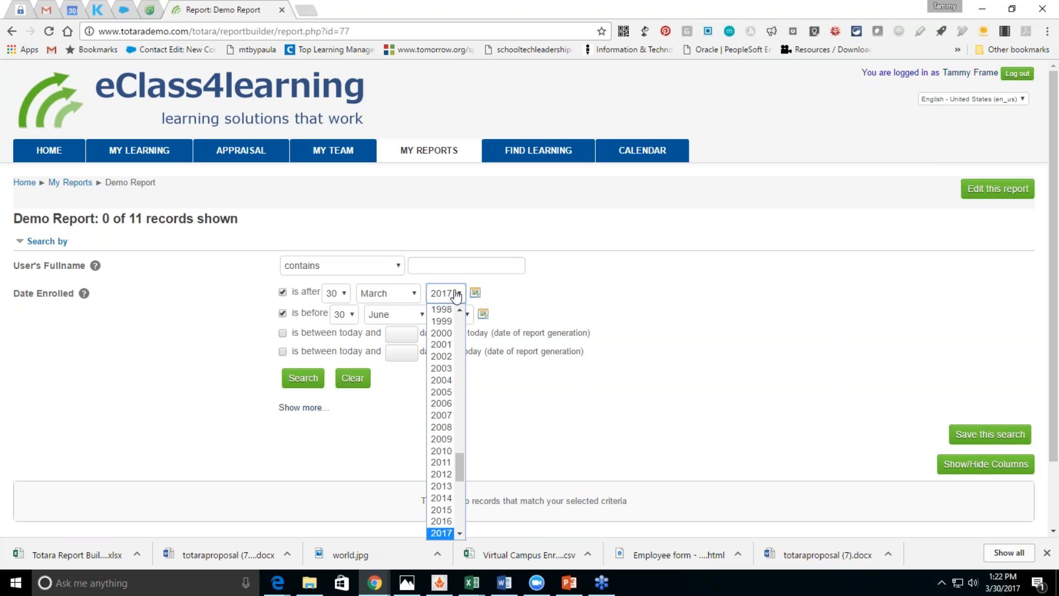
{"action": "left_click", "coordinate": [409, 295]}
{"action": "left_click", "coordinate": [409, 294]}
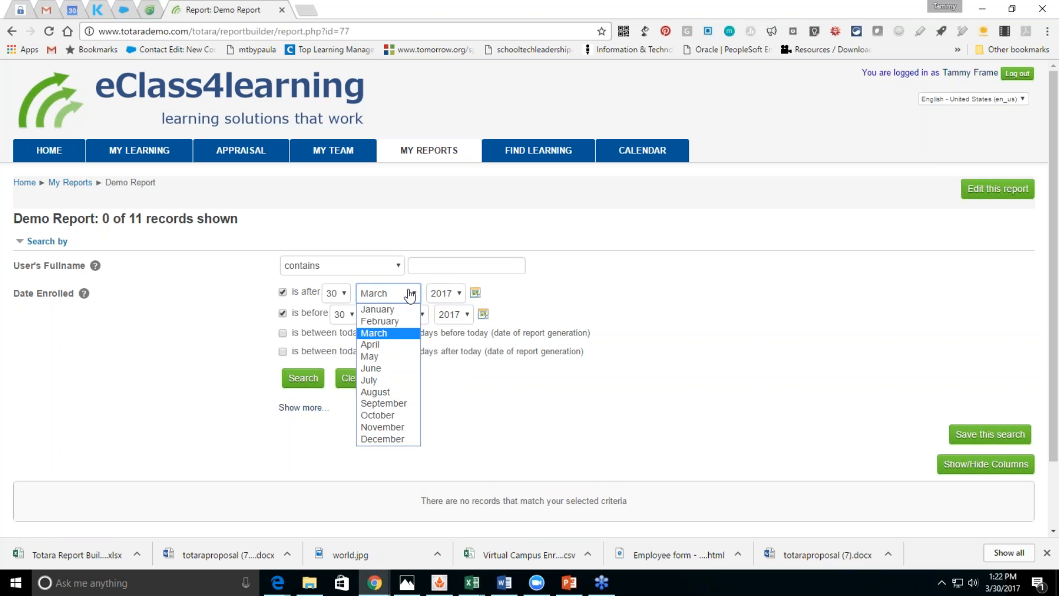
{"action": "left_click", "coordinate": [378, 310]}
{"action": "left_click", "coordinate": [303, 378]}
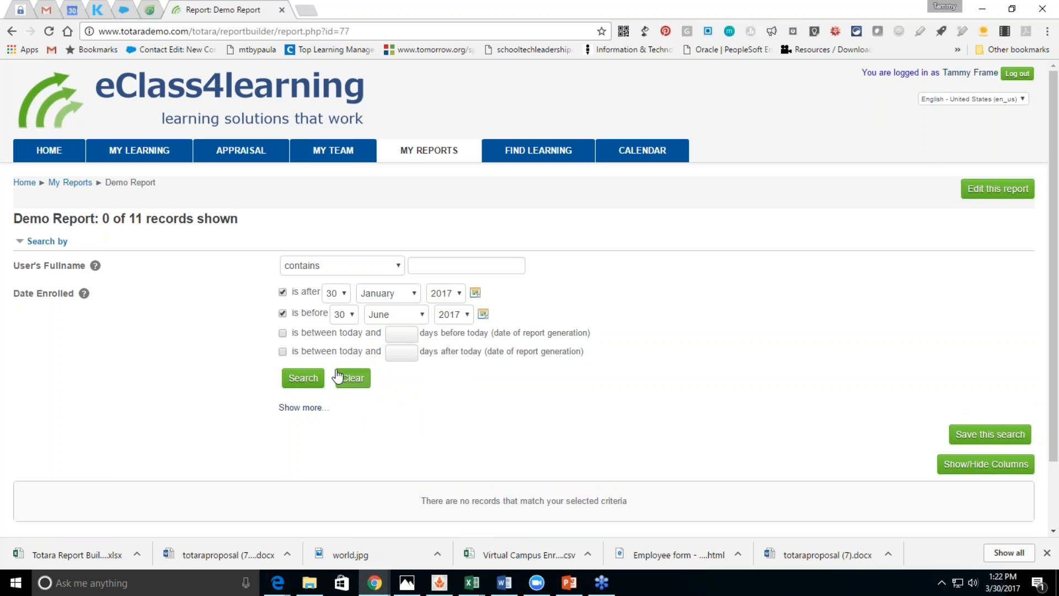
{"action": "left_click_drag", "start_coordinate": [1052, 245], "coordinate": [1025, 288]}
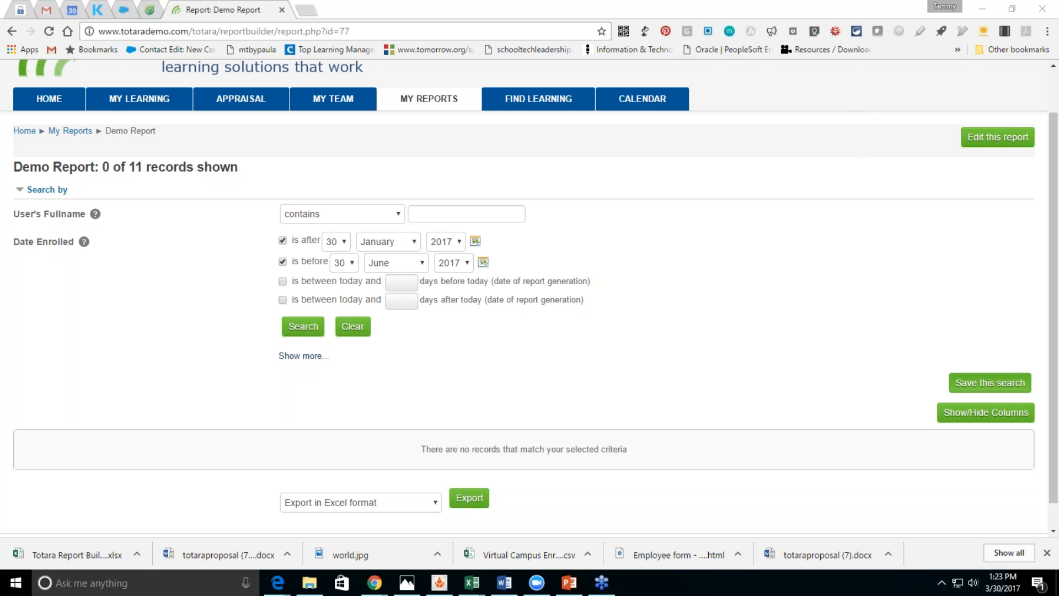
Step: Return from the report search to the Demo Report's editing pages and open its Access settings
{"action": "left_click", "coordinate": [10, 32]}
{"action": "left_click", "coordinate": [11, 32]}
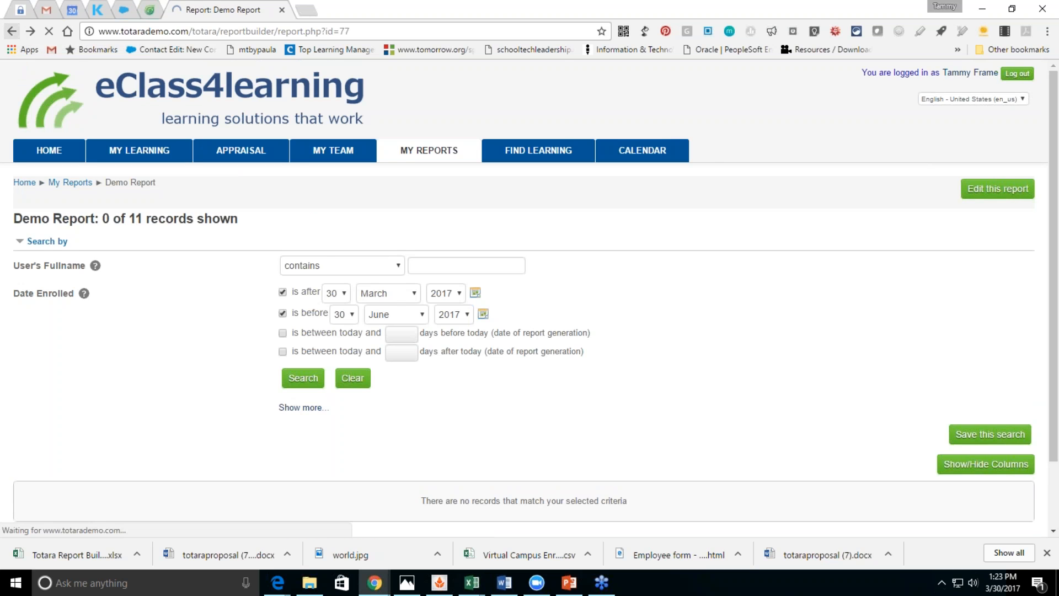
{"action": "left_click", "coordinate": [11, 32]}
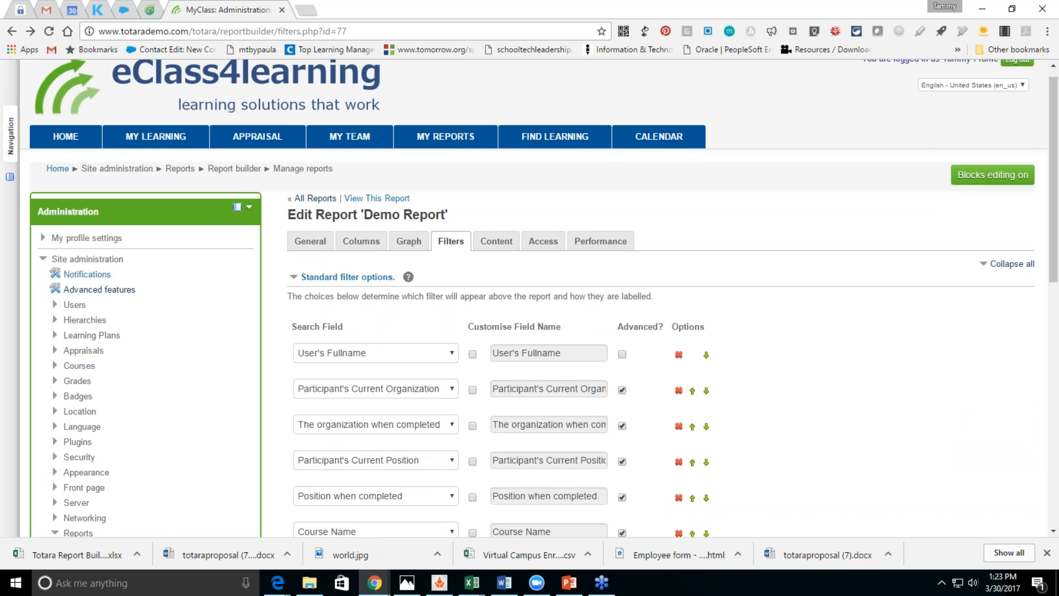
{"action": "left_click", "coordinate": [543, 241]}
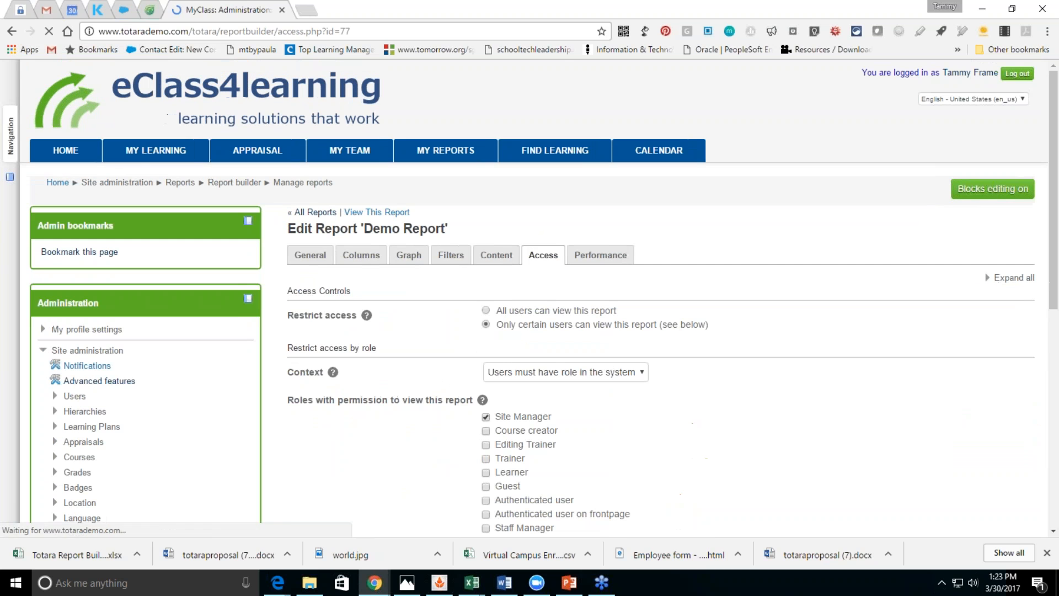
Step: Try letting all users view the report, restore access to only certain users, and check the role context options
{"action": "left_click", "coordinate": [485, 311]}
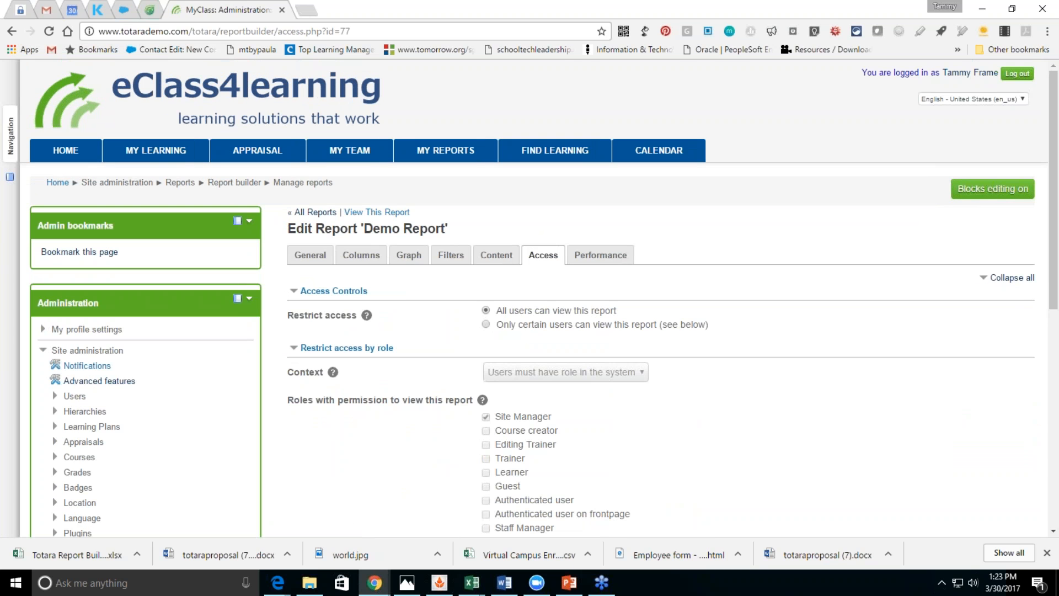
{"action": "left_click", "coordinate": [487, 324]}
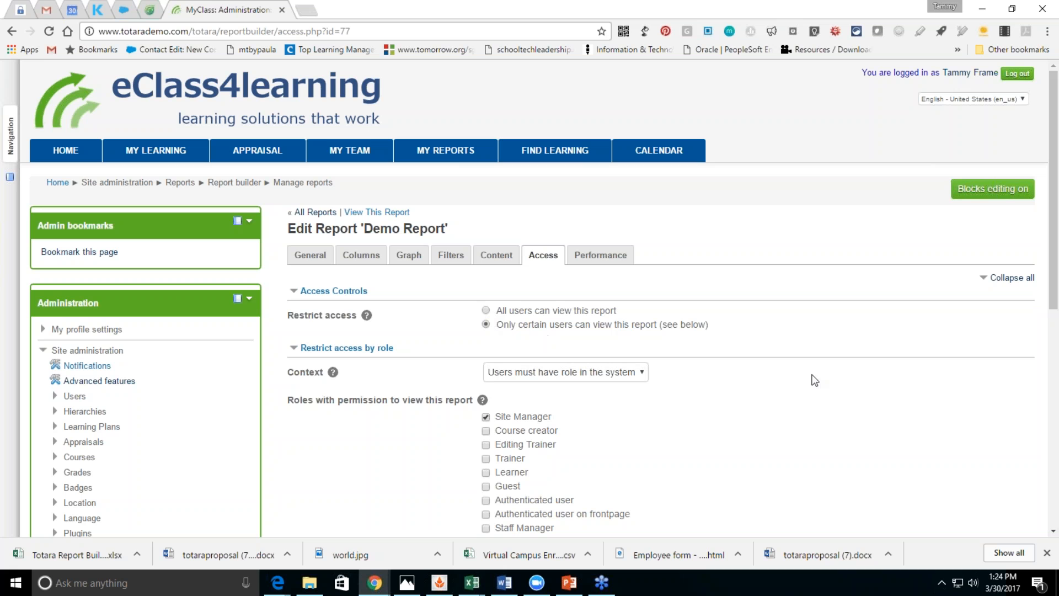
{"action": "left_click", "coordinate": [641, 375]}
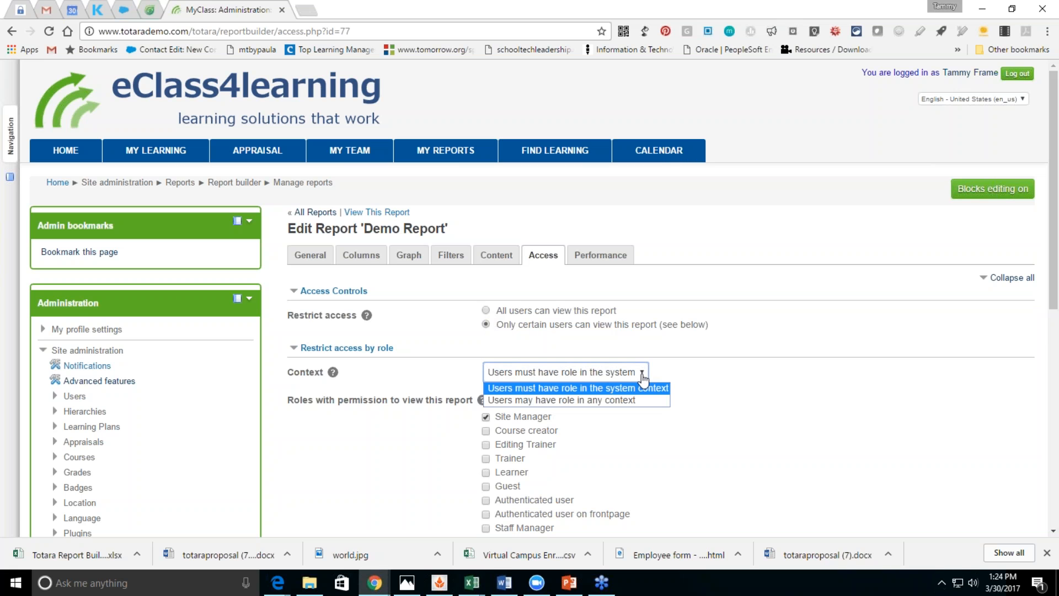
{"action": "left_click", "coordinate": [643, 378]}
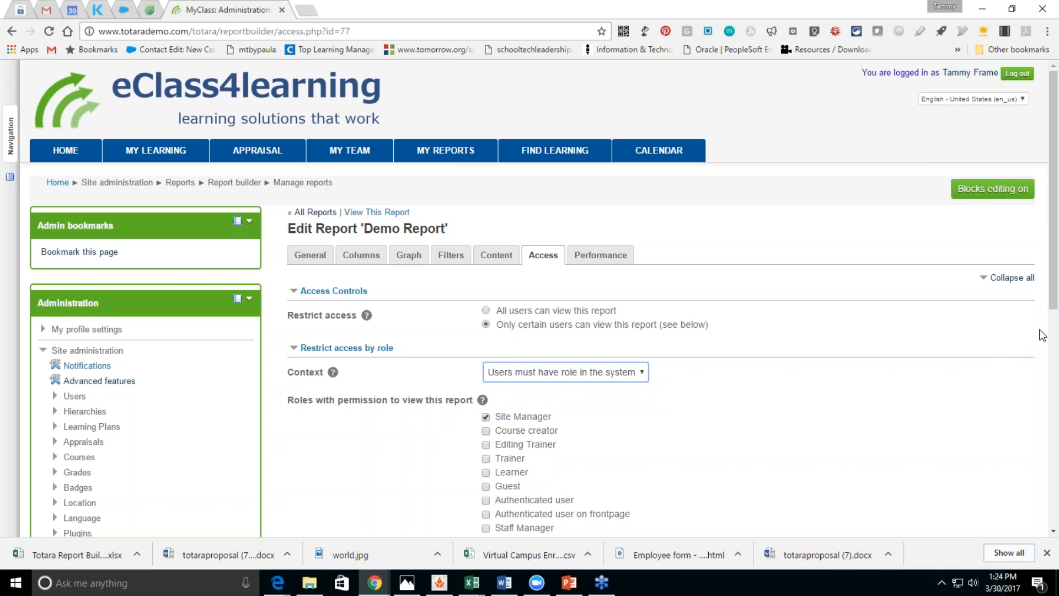
Step: Give the Editing Trainer role permission to view the Demo Report and save the access settings
{"action": "left_click_drag", "start_coordinate": [1053, 319], "coordinate": [1054, 385]}
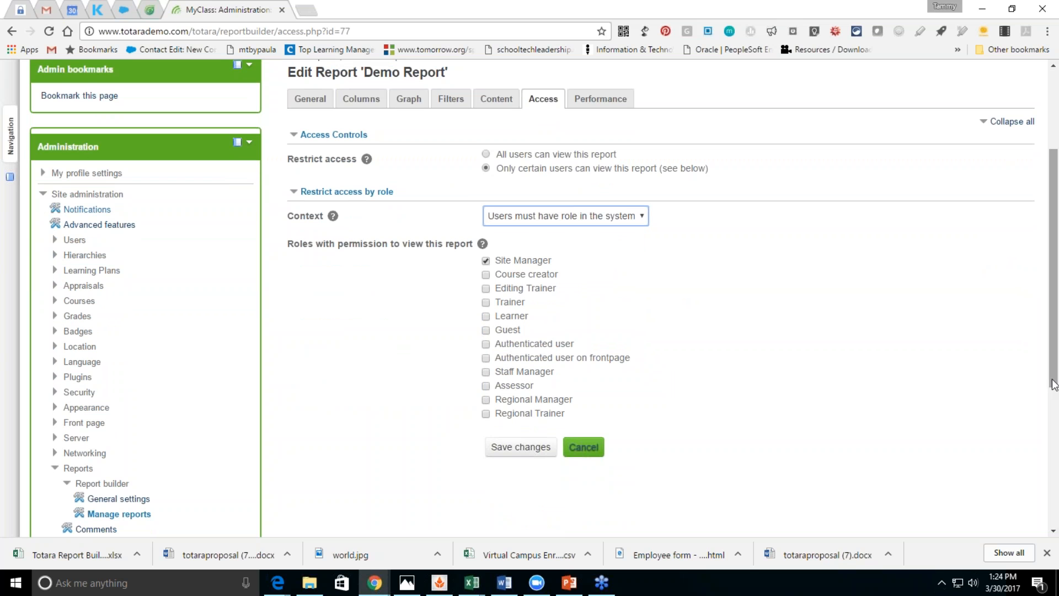
{"action": "left_click", "coordinate": [486, 288]}
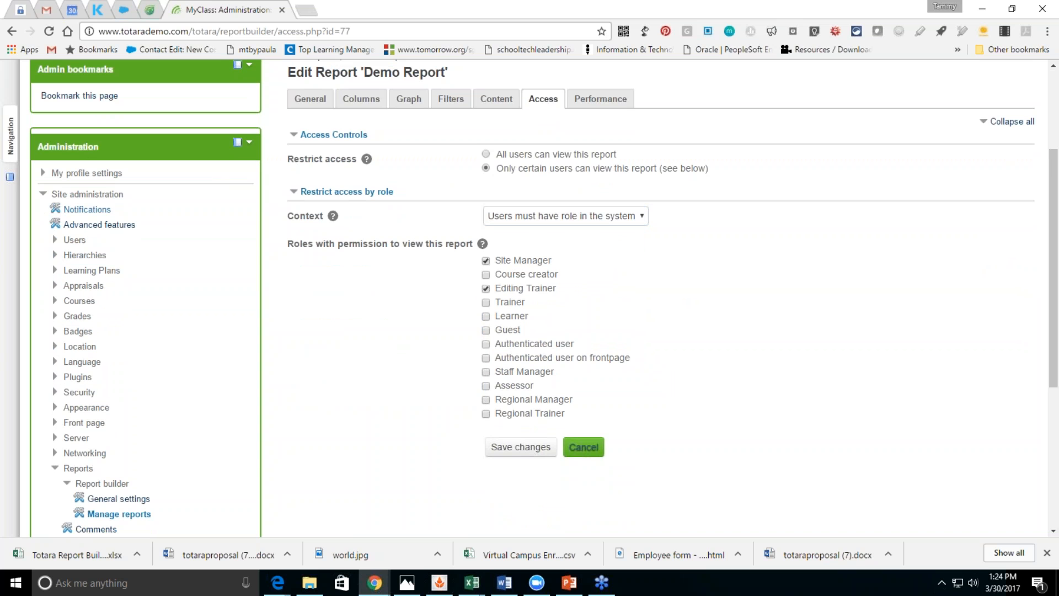
{"action": "left_click", "coordinate": [503, 448]}
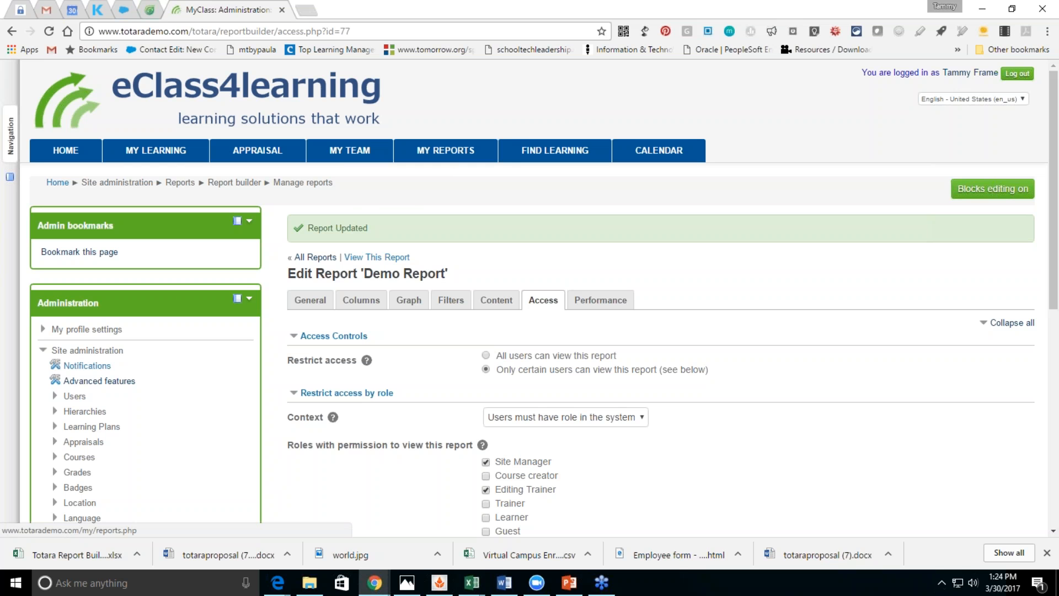
{"action": "scroll", "coordinate": [996, 317], "scroll_direction": "down", "scroll_amount": 2}
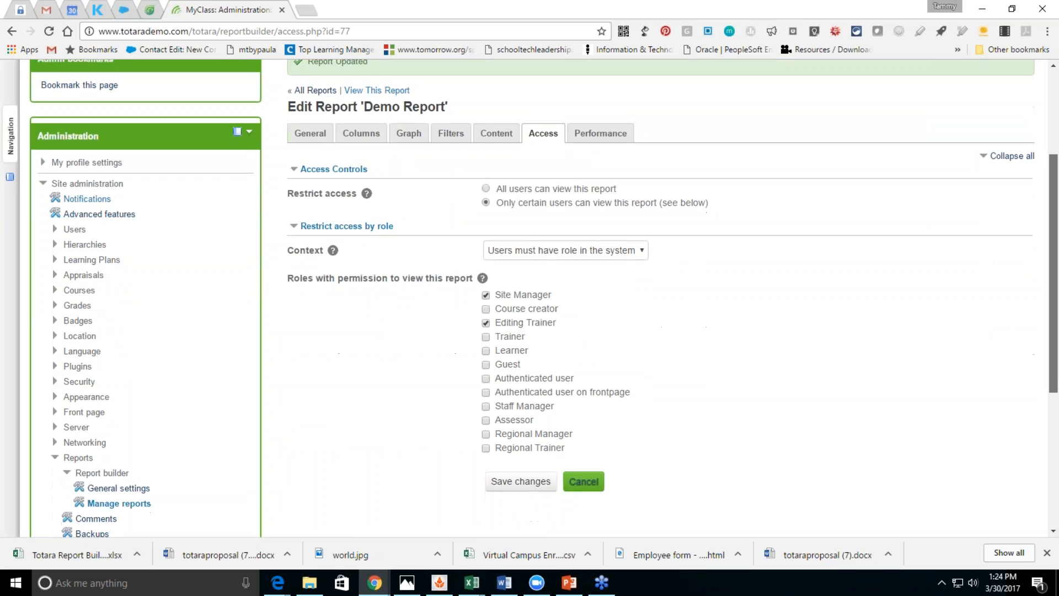
Step: Open the Demo Report's Performance settings to view its initial display and caching options
{"action": "scroll", "coordinate": [997, 316], "scroll_direction": "up", "scroll_amount": 3}
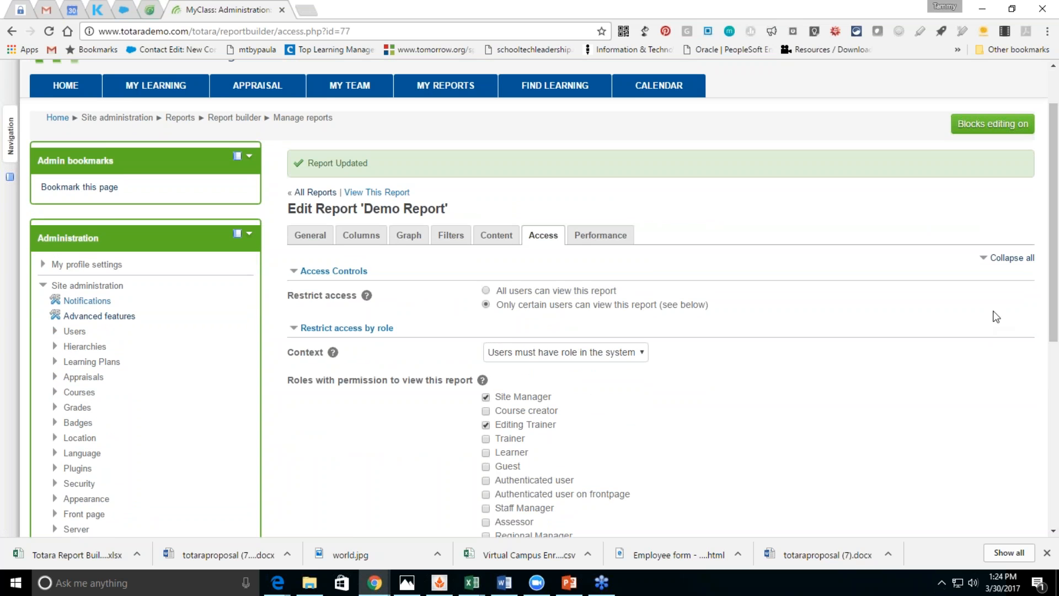
{"action": "left_click", "coordinate": [591, 235]}
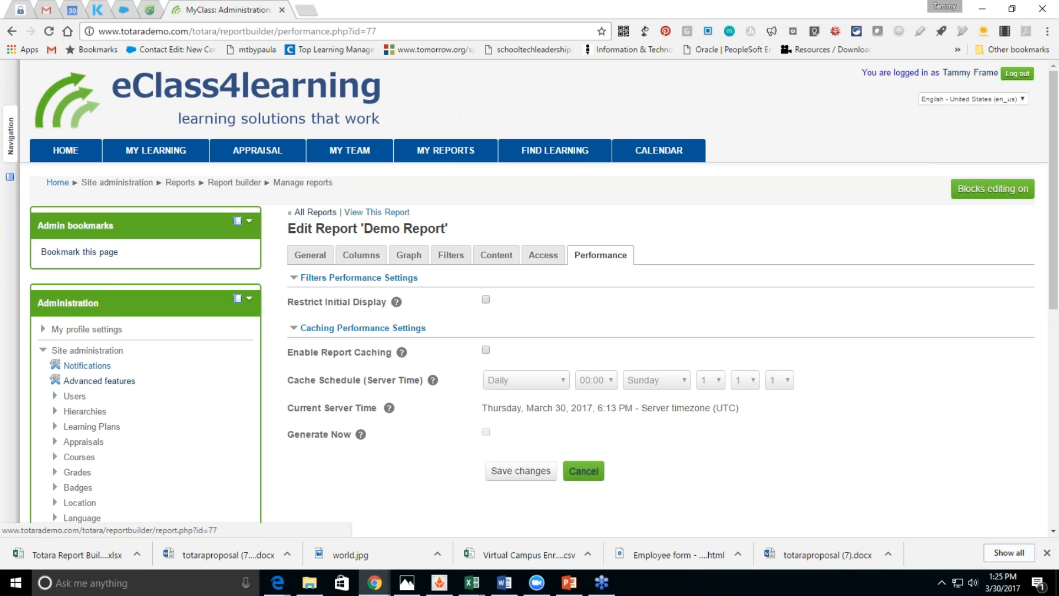
Step: Go to My Reports and start a new scheduled report for Course Completion Status
{"action": "left_click", "coordinate": [446, 150]}
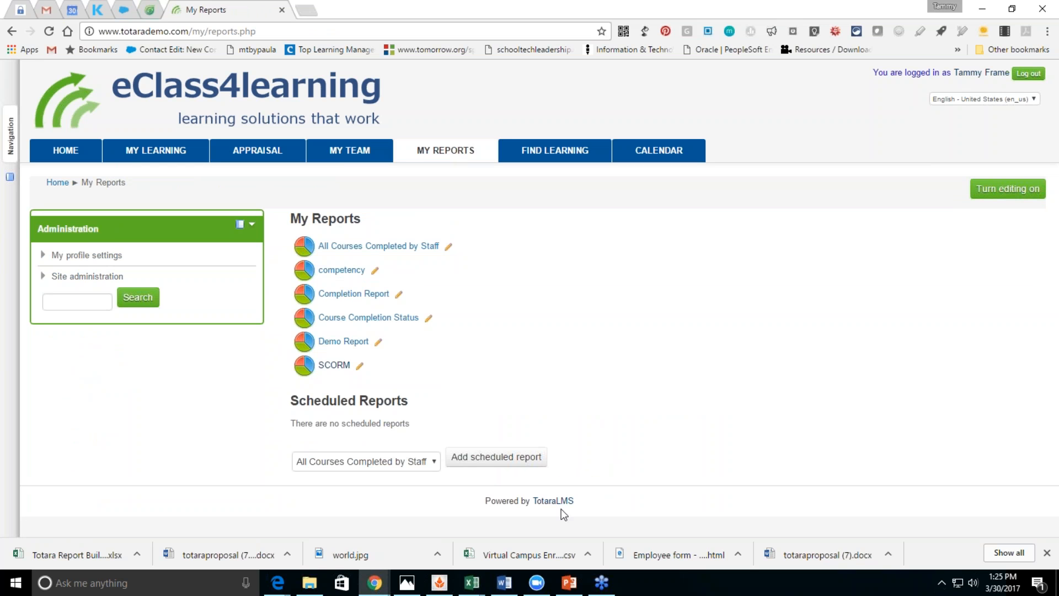
{"action": "left_click", "coordinate": [436, 464]}
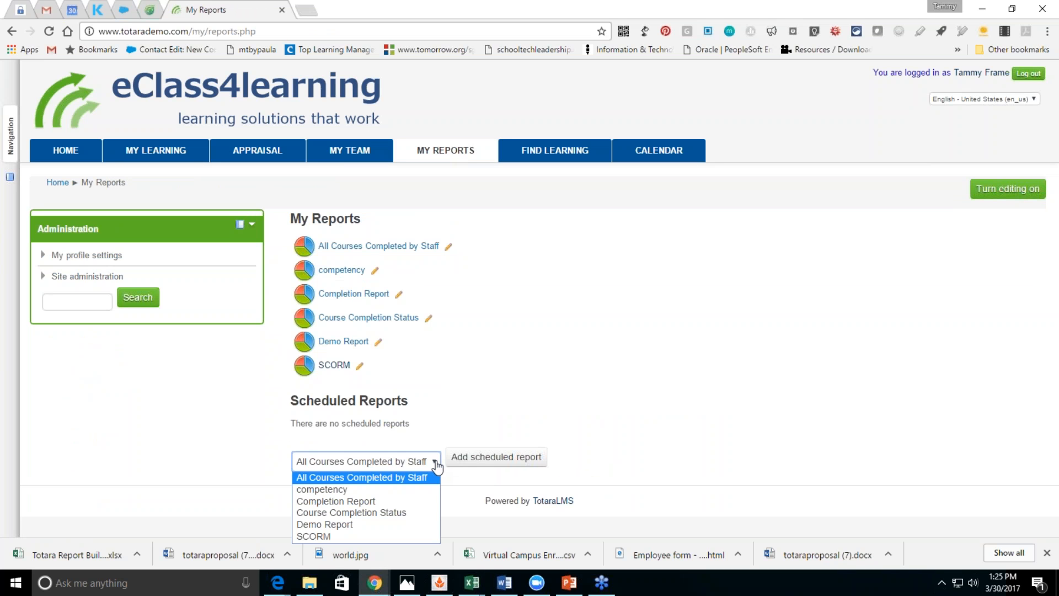
{"action": "left_click", "coordinate": [419, 512]}
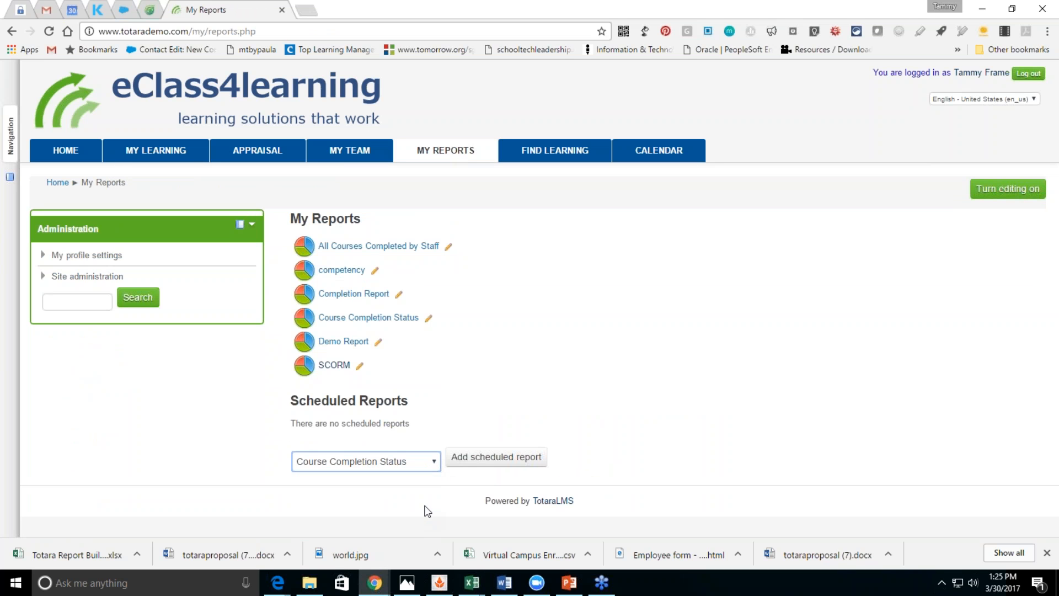
{"action": "left_click", "coordinate": [484, 458]}
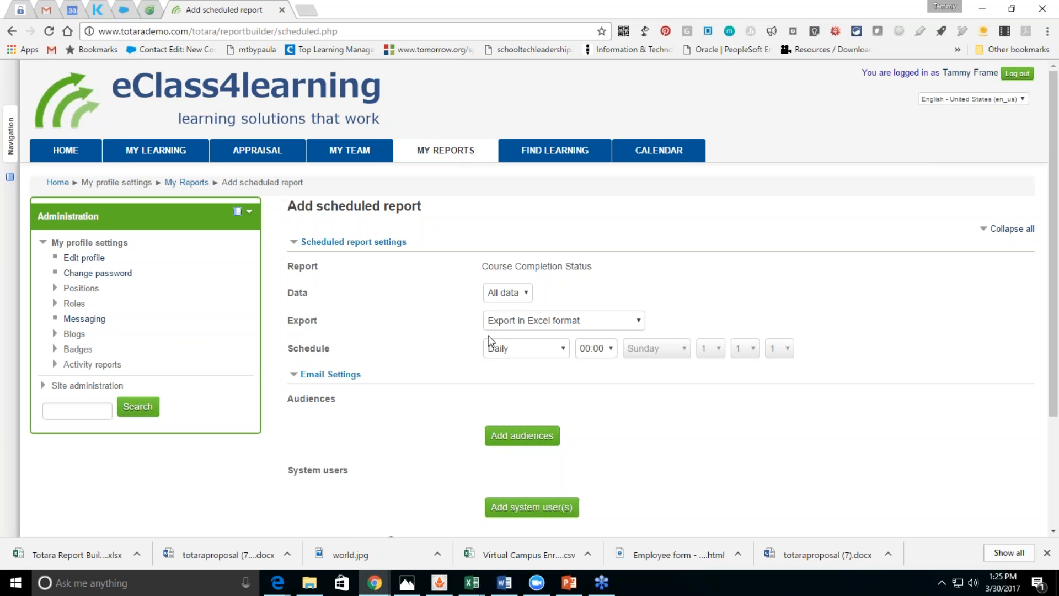
Step: Check the export format and data options of the scheduled report and set its schedule to Monthly
{"action": "left_click", "coordinate": [501, 325]}
{"action": "left_click", "coordinate": [501, 325]}
{"action": "left_click", "coordinate": [503, 297]}
{"action": "left_click", "coordinate": [502, 307]}
{"action": "left_click", "coordinate": [538, 354]}
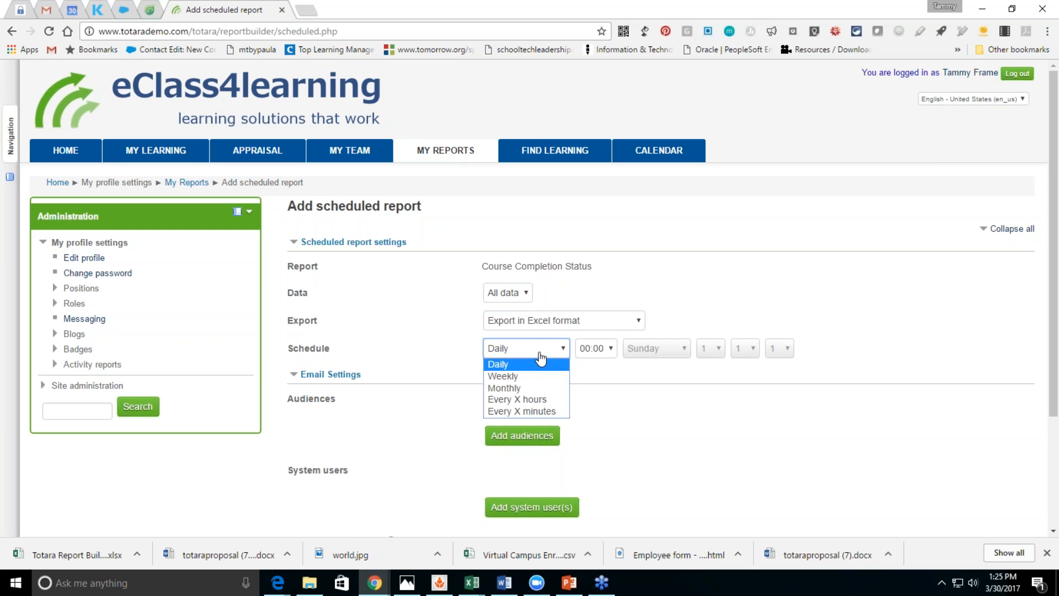
{"action": "left_click", "coordinate": [542, 385]}
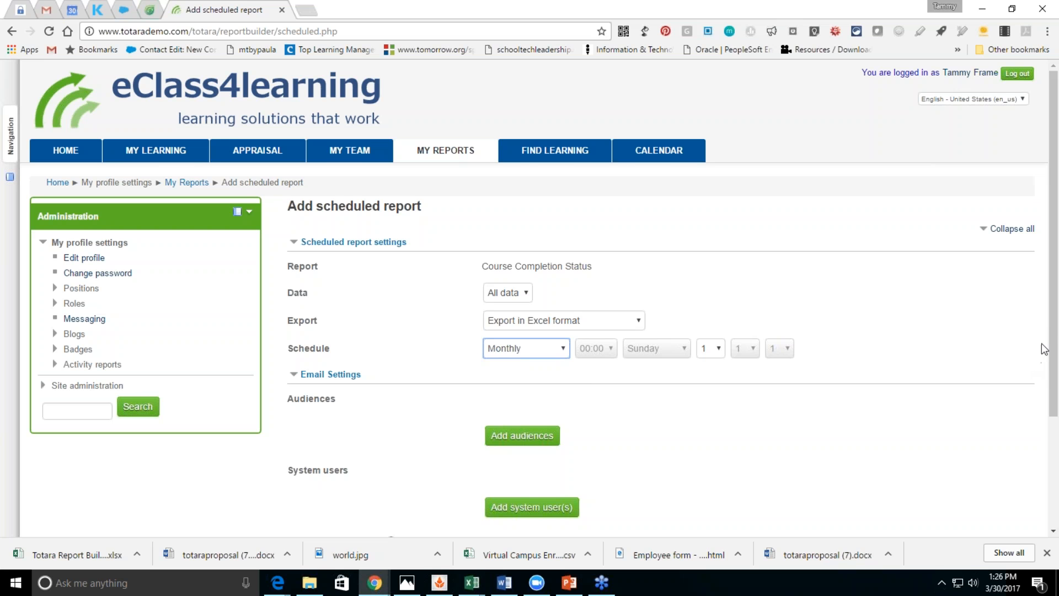
Step: Add the dynamic audience as an email recipient of the scheduled report
{"action": "left_click_drag", "start_coordinate": [1053, 331], "coordinate": [1055, 382]}
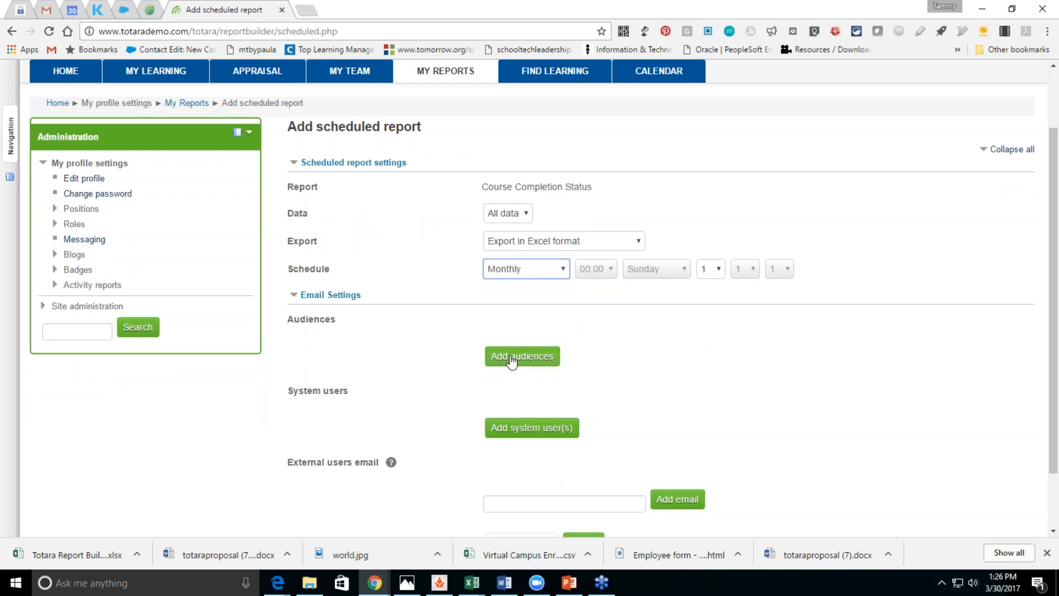
{"action": "left_click", "coordinate": [512, 360]}
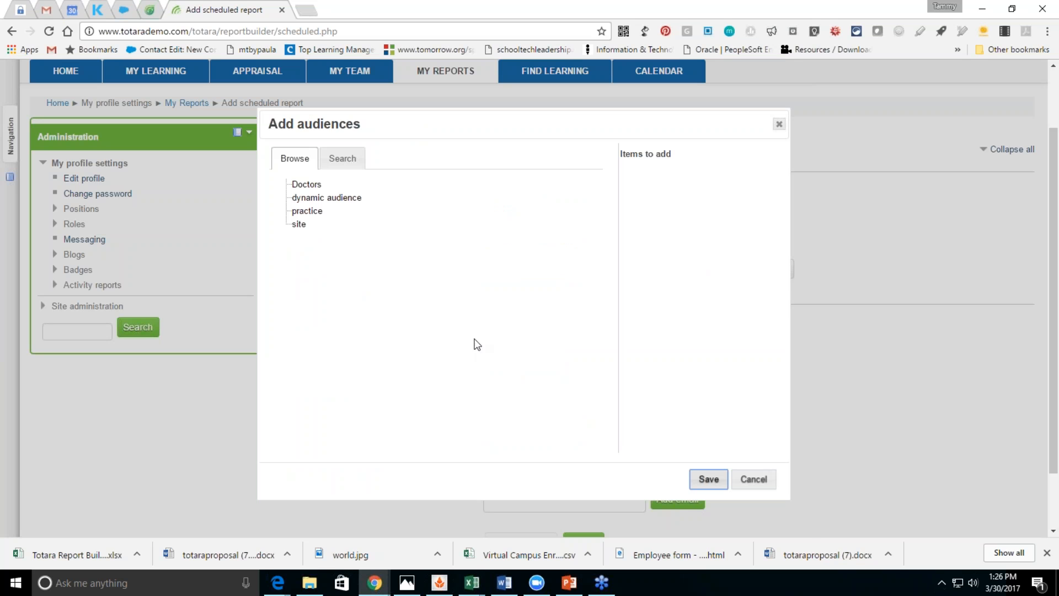
{"action": "left_click", "coordinate": [305, 199]}
{"action": "left_click", "coordinate": [707, 482]}
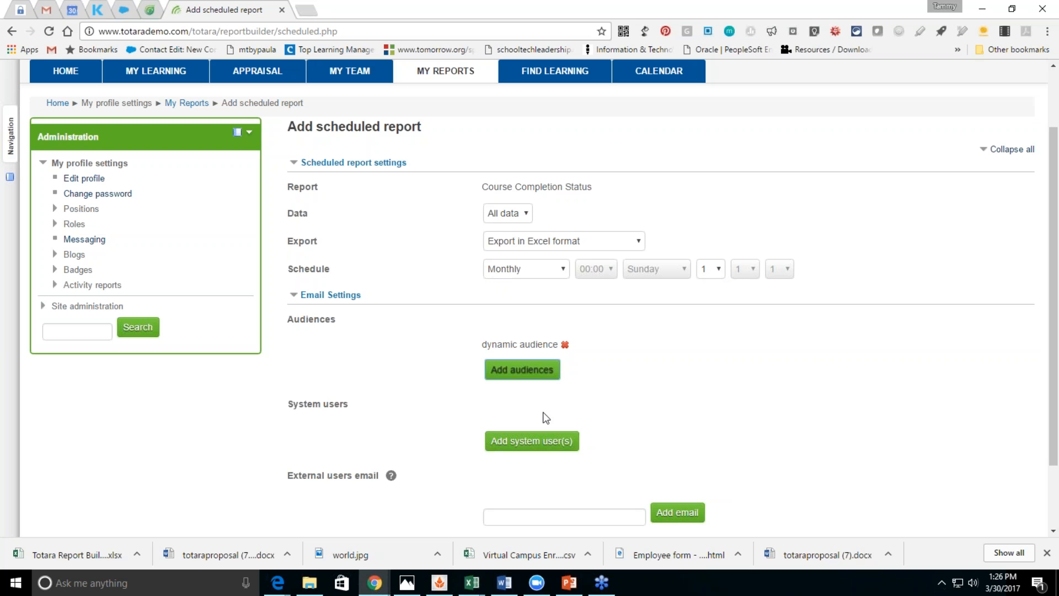
Step: Review the system user and external email recipient options without adding any, and save the scheduled report
{"action": "left_click", "coordinate": [562, 445]}
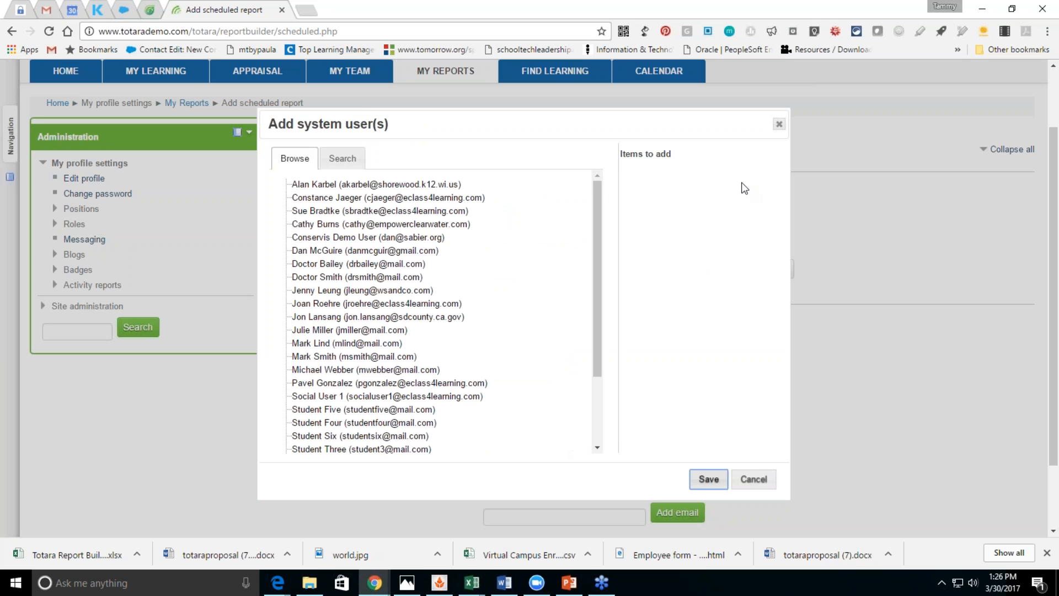
{"action": "left_click", "coordinate": [778, 125]}
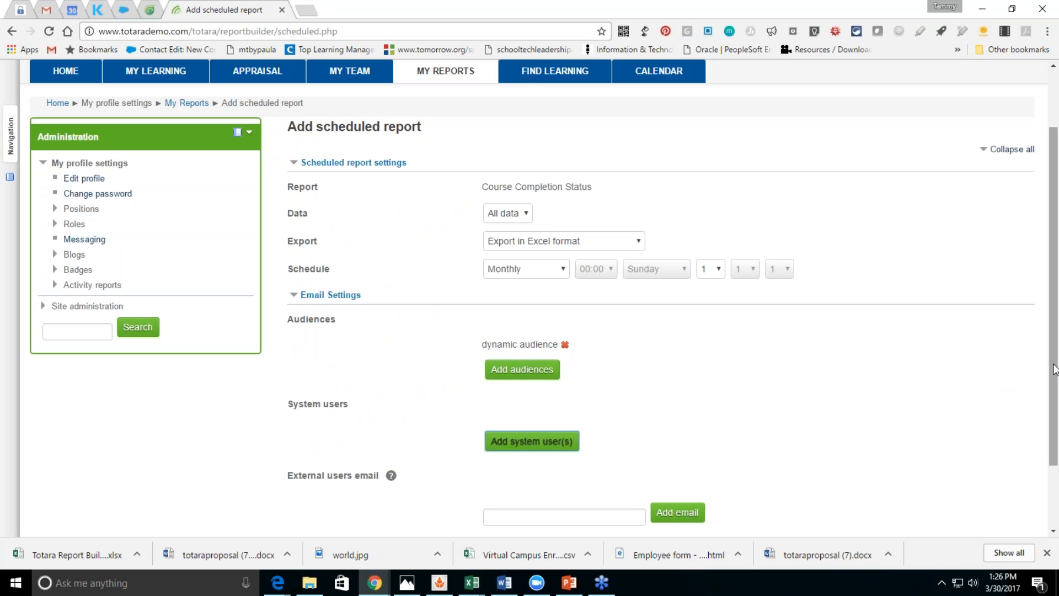
{"action": "scroll", "coordinate": [1051, 362], "scroll_direction": "down", "scroll_amount": 3}
{"action": "scroll", "coordinate": [1051, 362], "scroll_direction": "up", "scroll_amount": 2}
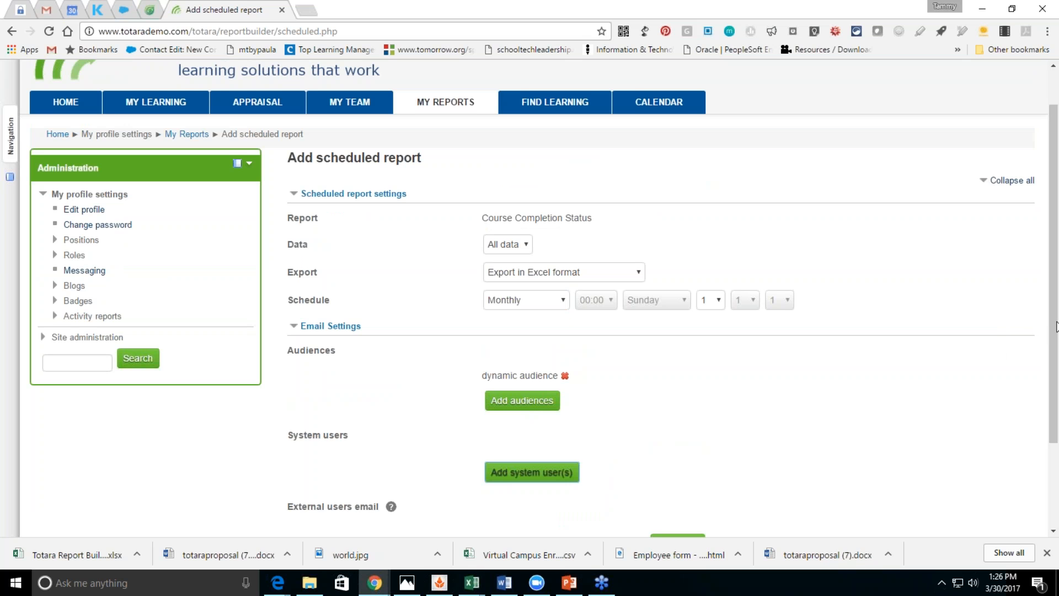
{"action": "scroll", "coordinate": [1056, 325], "scroll_direction": "down", "scroll_amount": 2}
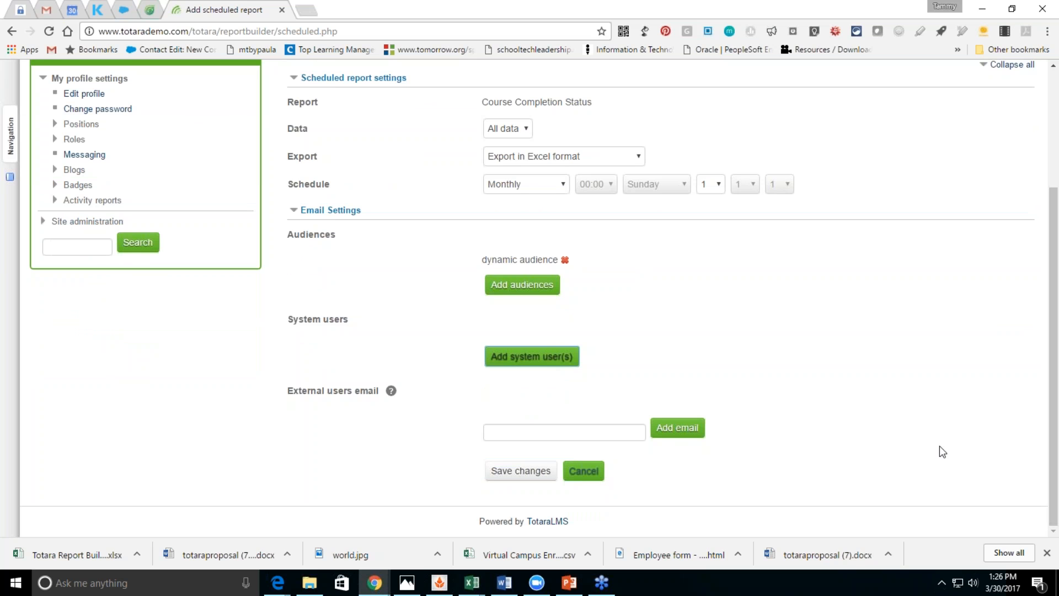
{"action": "left_click", "coordinate": [530, 432]}
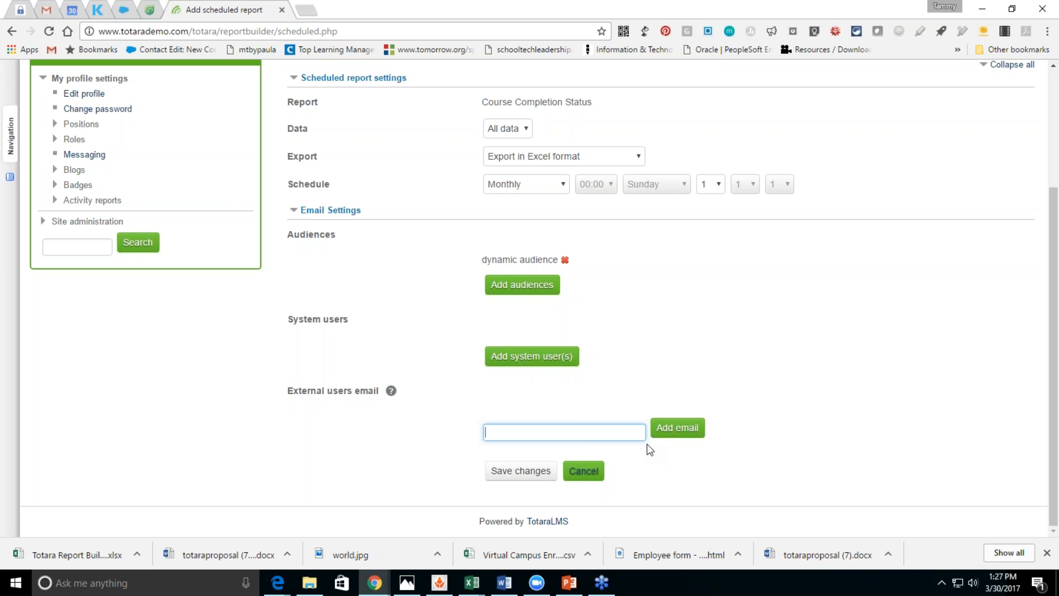
{"action": "left_click", "coordinate": [532, 473]}
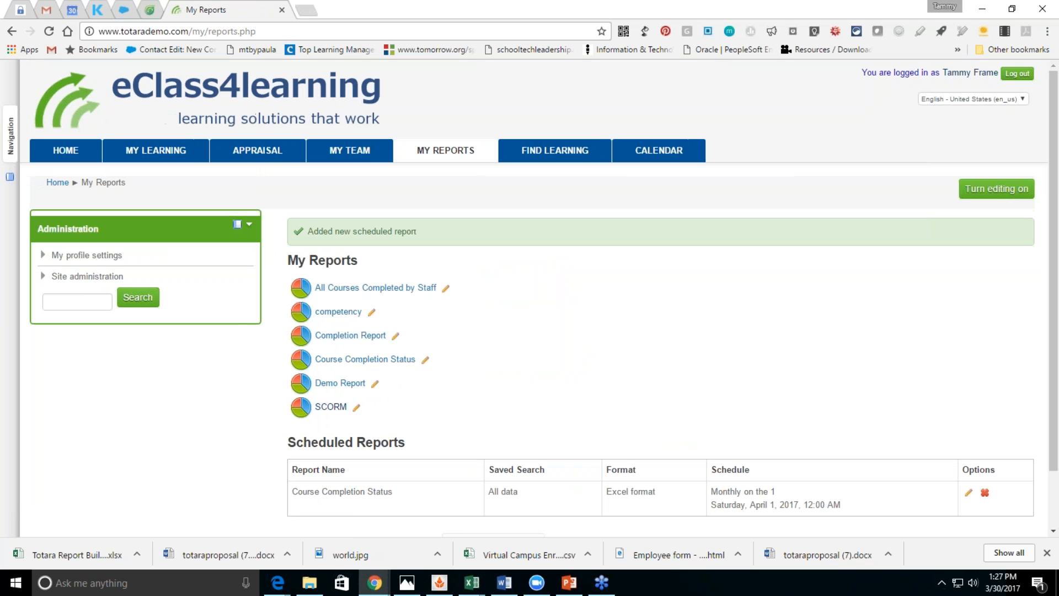
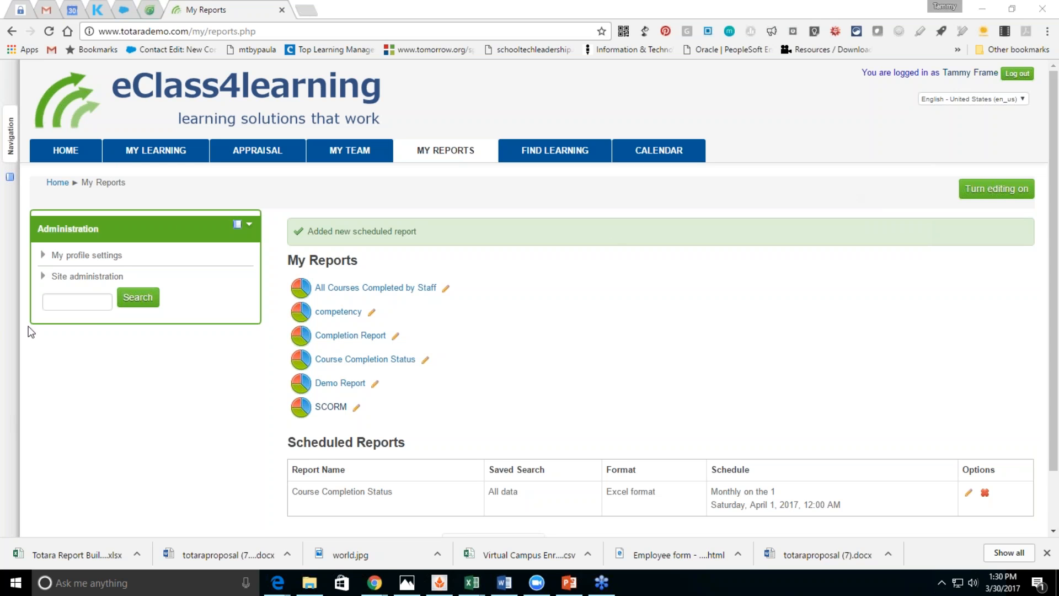
Step: Expand the Report builder entries within the Reports section of Site administration
{"action": "left_click", "coordinate": [59, 276]}
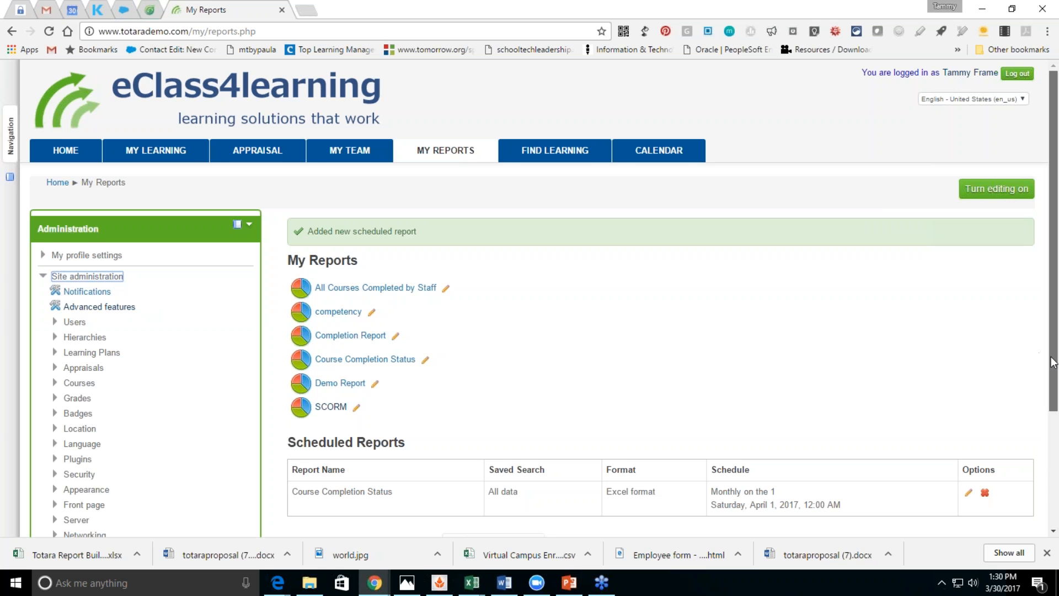
{"action": "left_click_drag", "start_coordinate": [1054, 354], "coordinate": [1055, 454]}
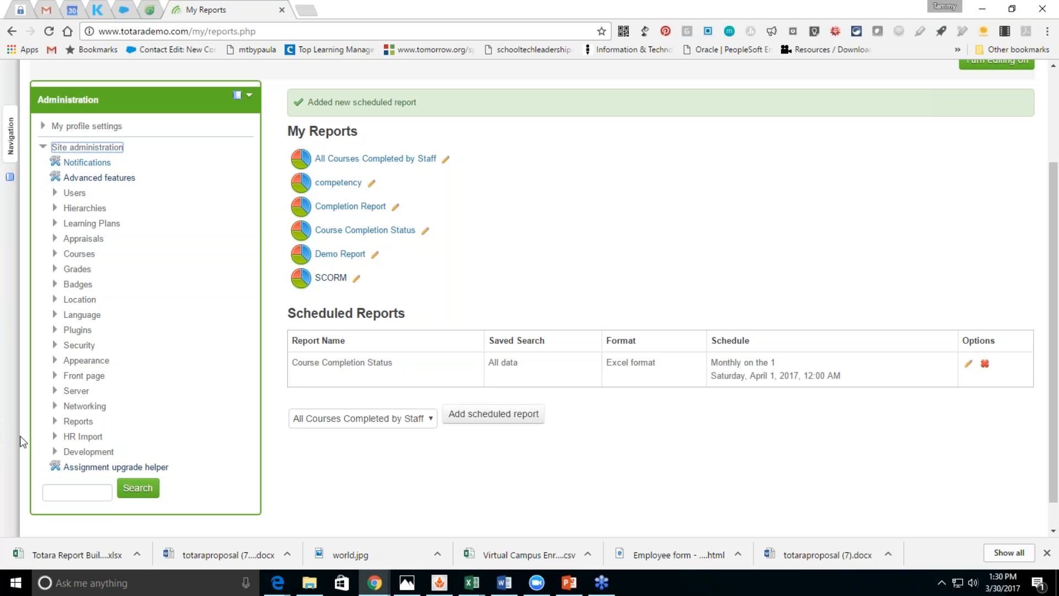
{"action": "left_click", "coordinate": [77, 423]}
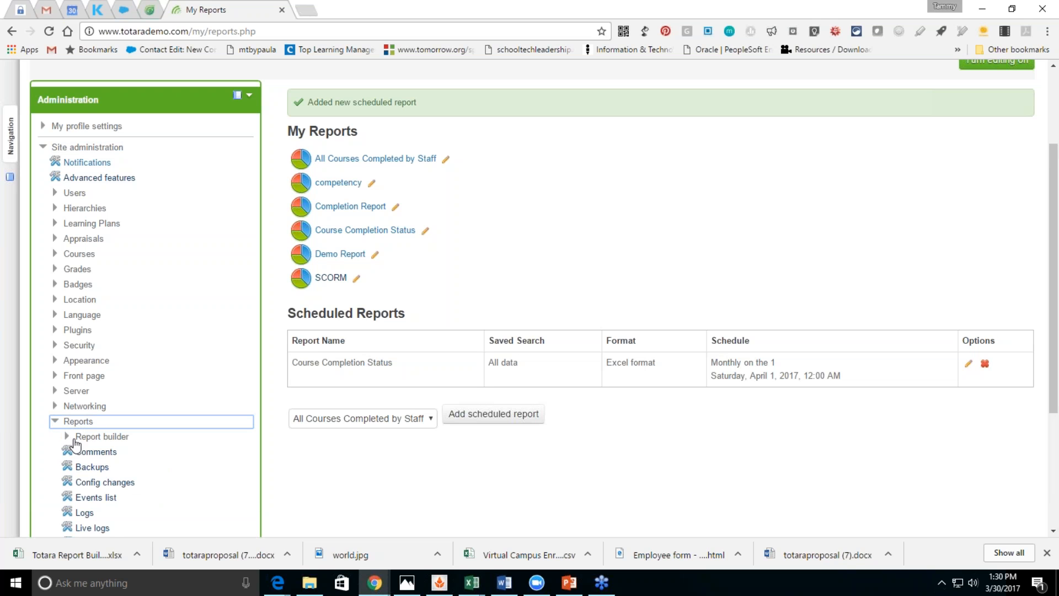
{"action": "left_click", "coordinate": [84, 438]}
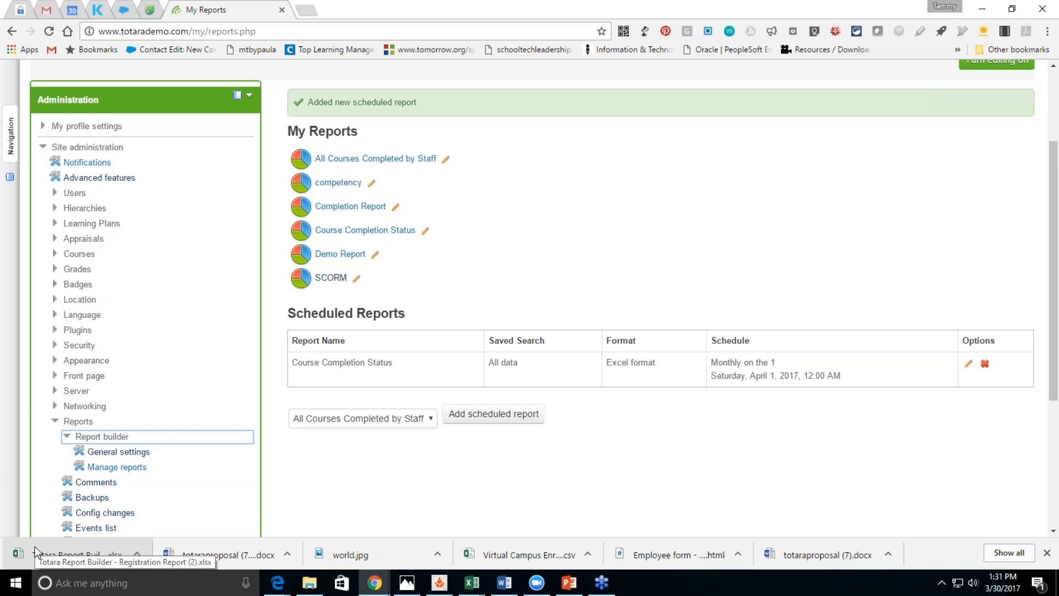
Step: Look through the user Accounts and Permissions options in Site administration and open the Site administrators page
{"action": "left_click", "coordinate": [77, 193]}
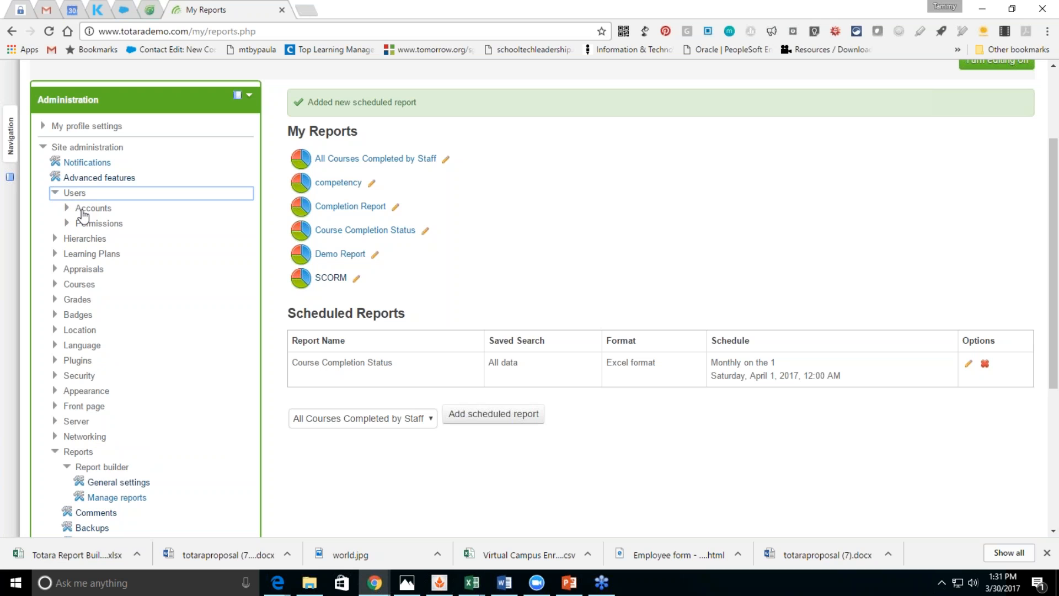
{"action": "left_click", "coordinate": [83, 209]}
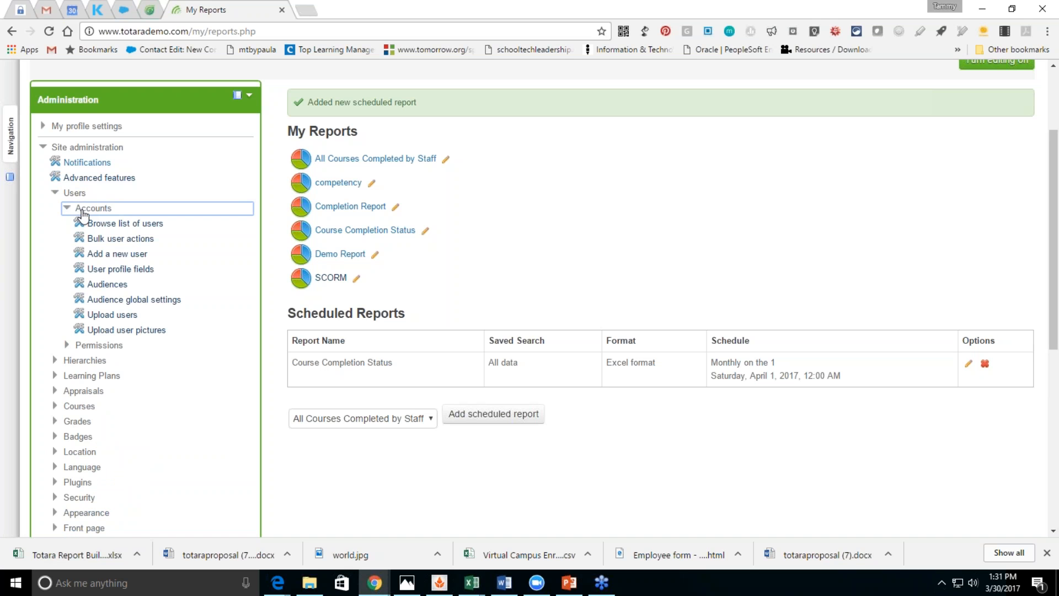
{"action": "left_click", "coordinate": [83, 346]}
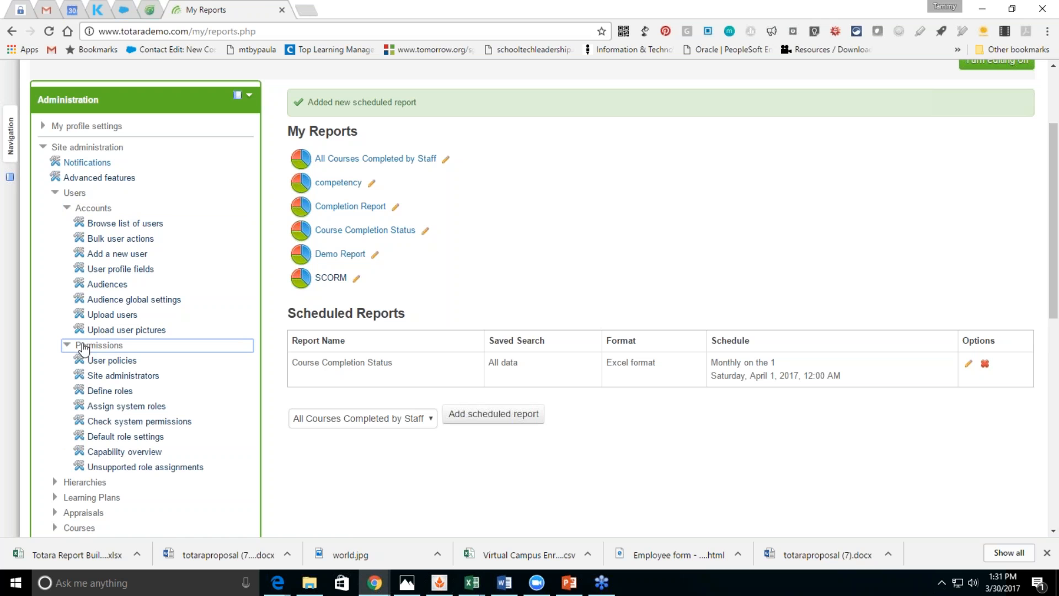
{"action": "left_click", "coordinate": [110, 378]}
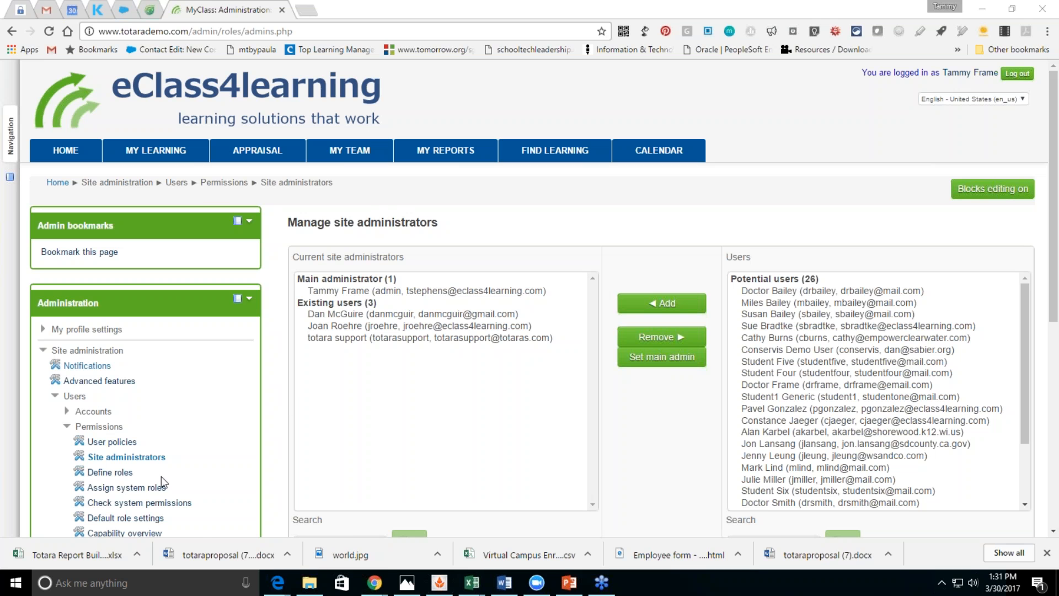
Step: View the system role assignments and open the Define roles page
{"action": "left_click", "coordinate": [137, 489]}
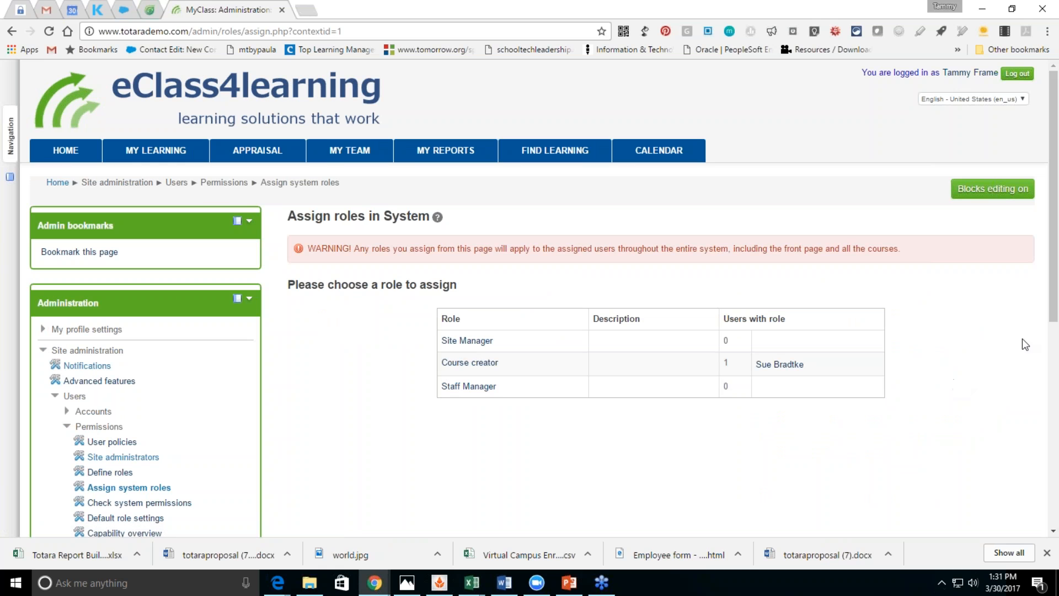
{"action": "left_click_drag", "start_coordinate": [1052, 321], "coordinate": [1052, 394]}
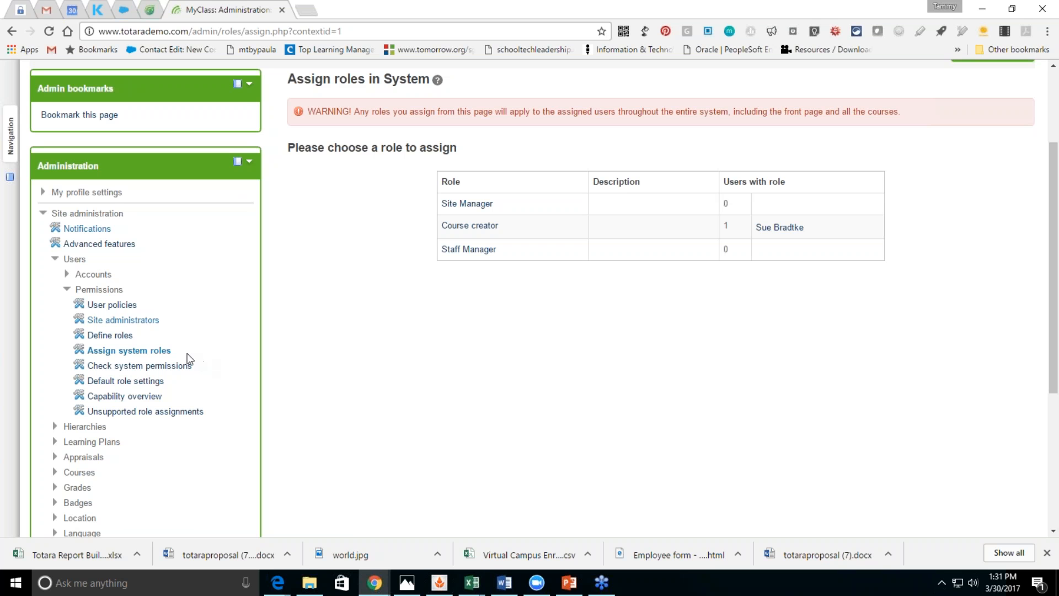
{"action": "left_click", "coordinate": [110, 336]}
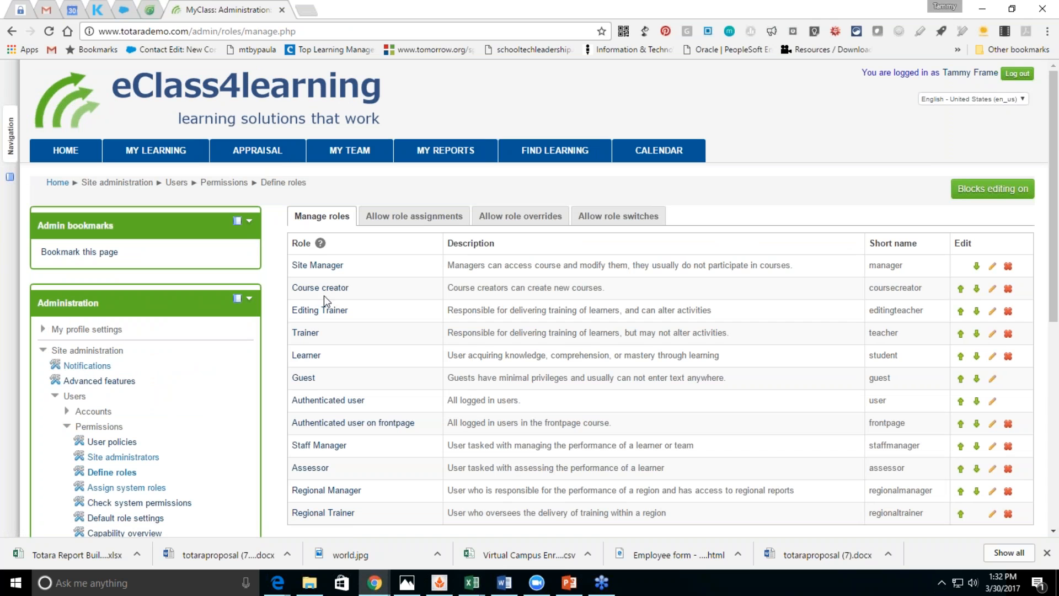
{"action": "left_click", "coordinate": [1009, 10]}
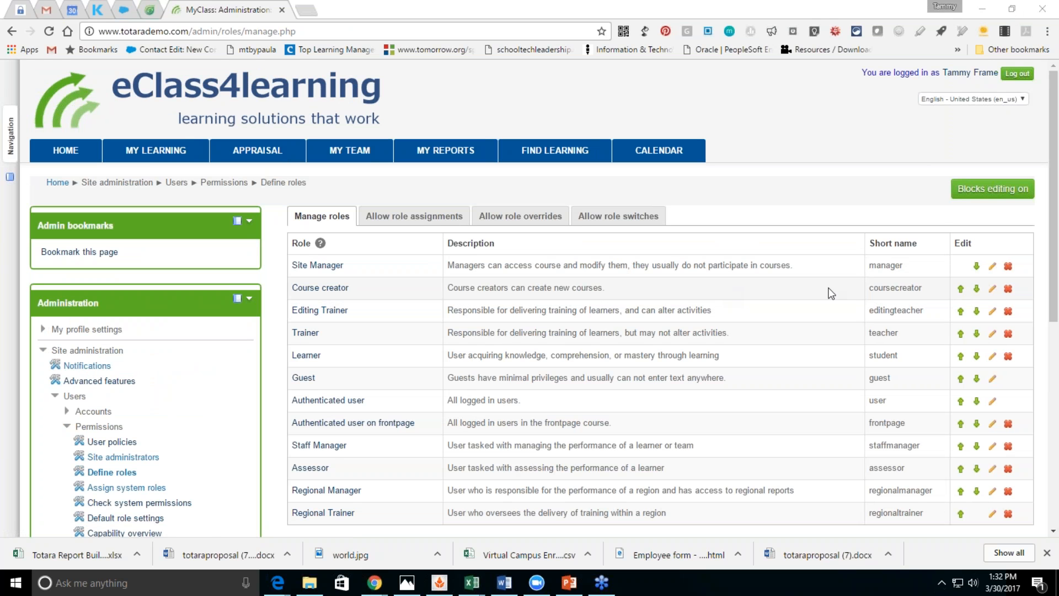
Step: Open the Course creator role for editing and examine its role settings and Hierarchies permissions
{"action": "left_click", "coordinate": [992, 289]}
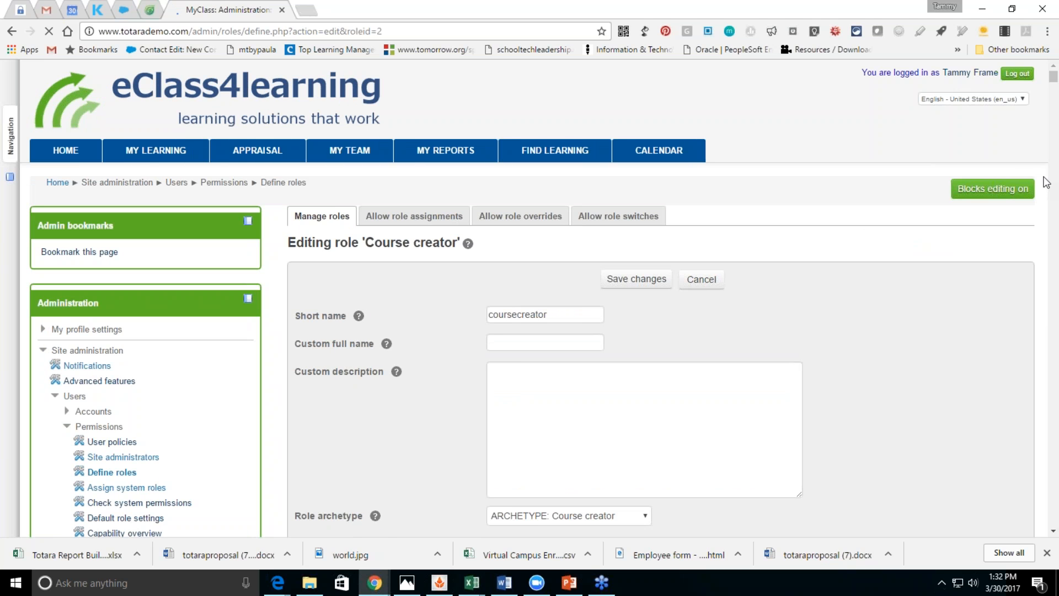
{"action": "left_click_drag", "start_coordinate": [1052, 79], "coordinate": [1038, 181]}
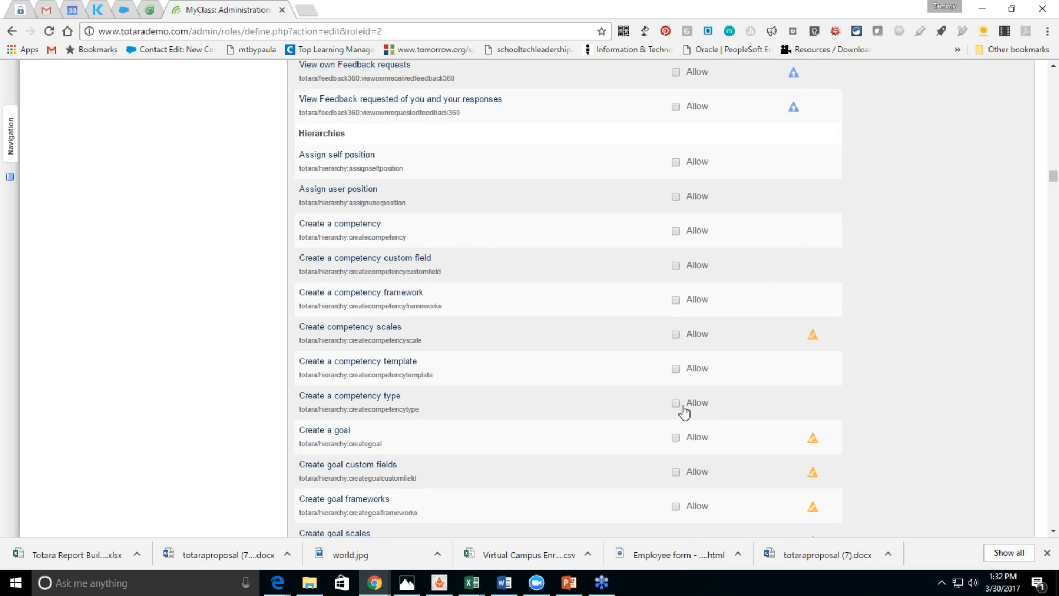
{"action": "left_click_drag", "start_coordinate": [1054, 179], "coordinate": [1055, 77]}
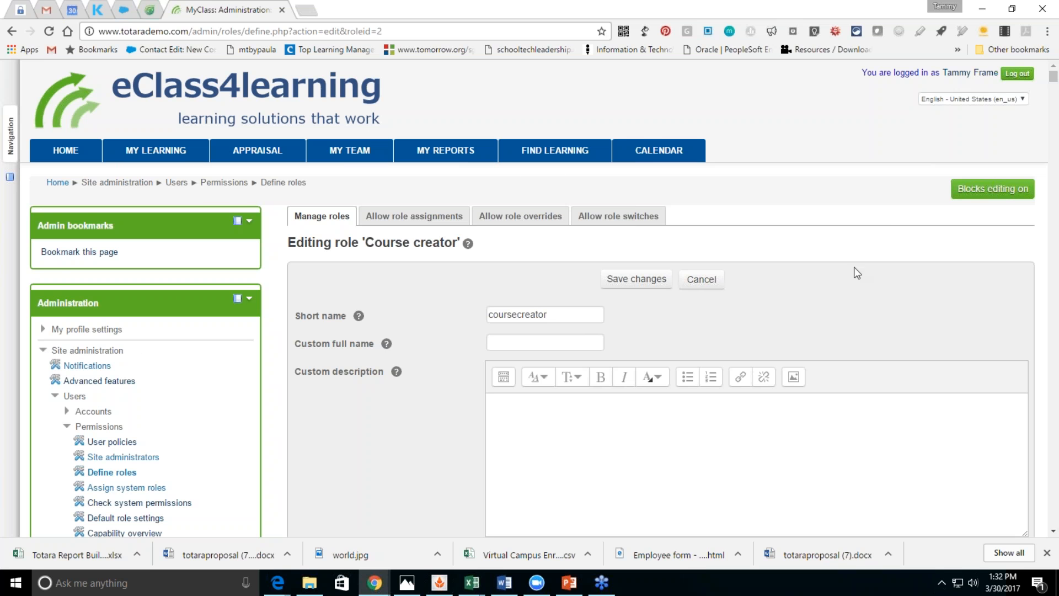
{"action": "left_click_drag", "start_coordinate": [1056, 84], "coordinate": [1056, 87]}
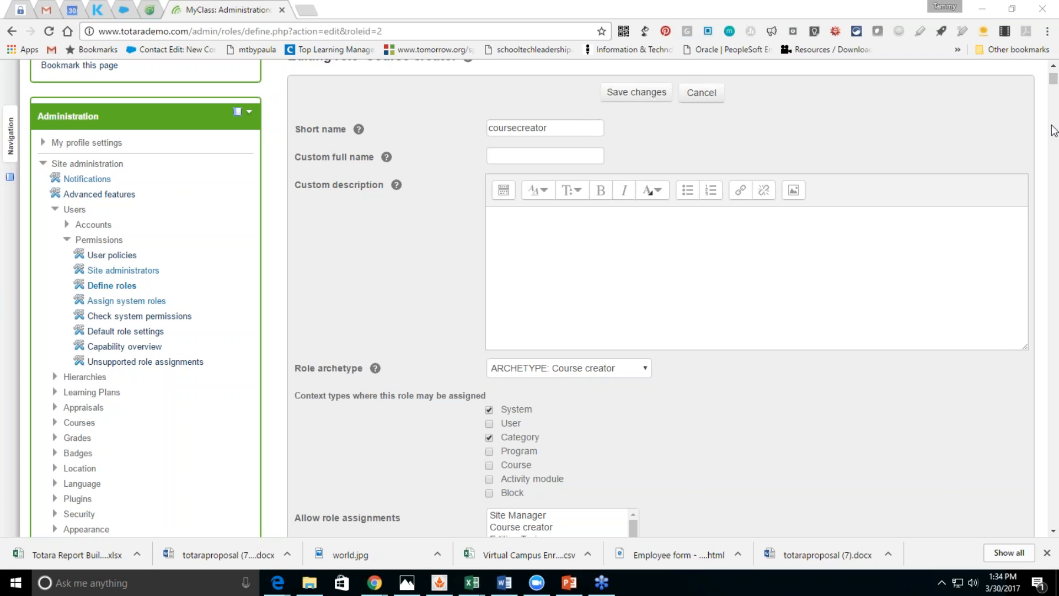
{"action": "left_click_drag", "start_coordinate": [1054, 84], "coordinate": [1055, 78]}
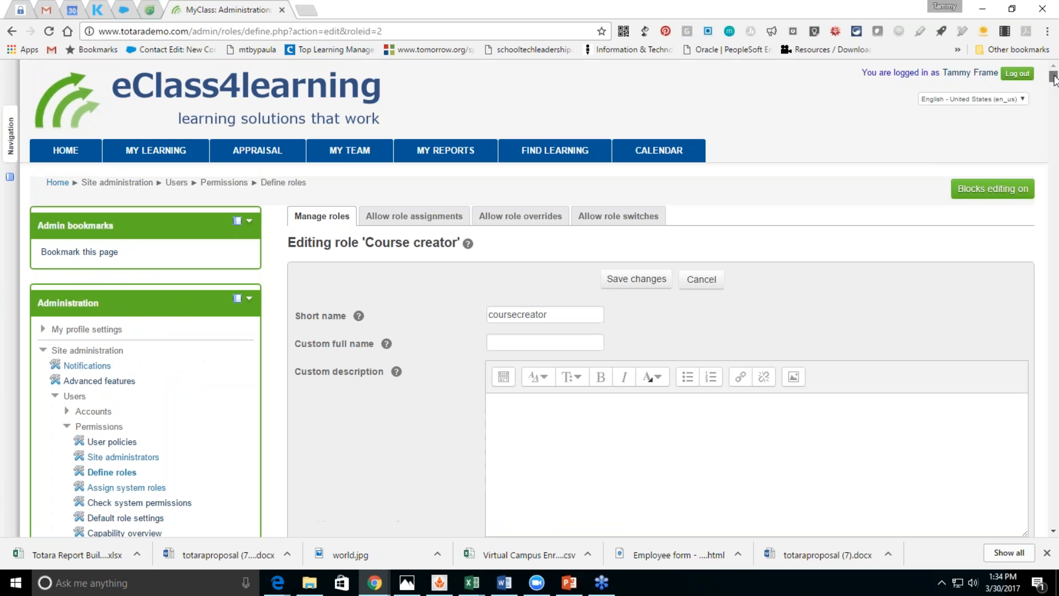